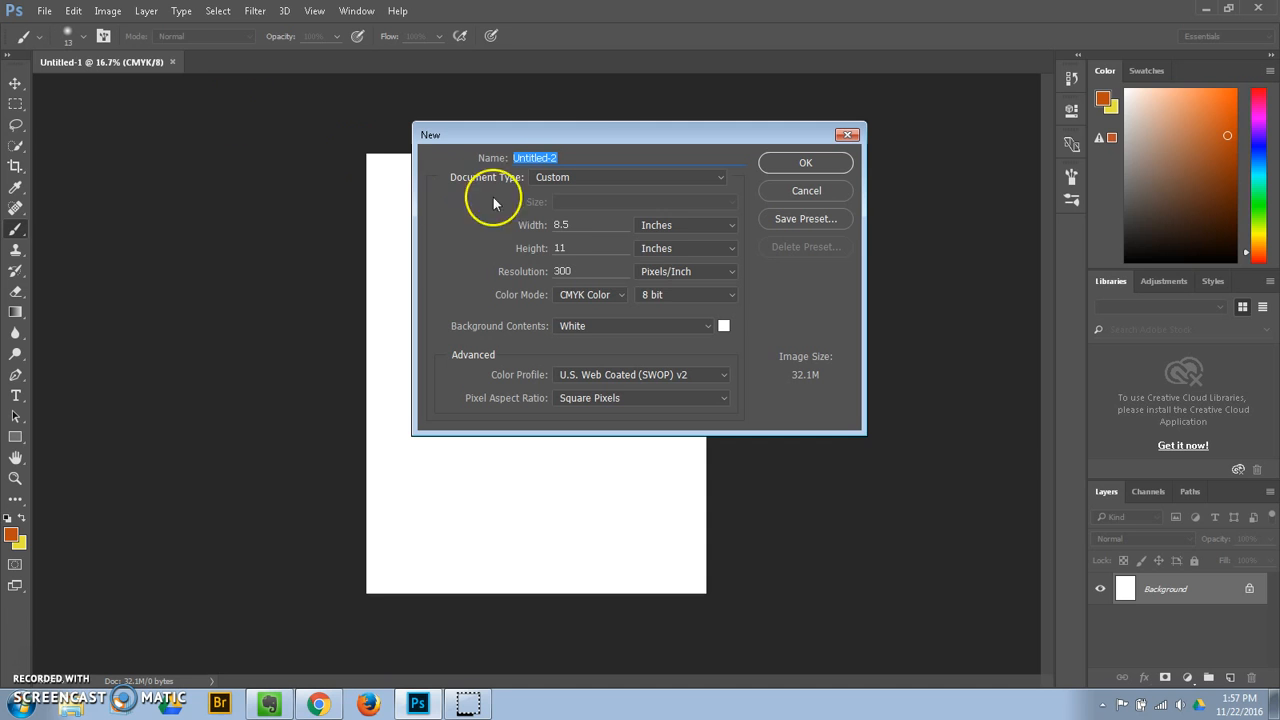
{"action": "left_click", "coordinate": [731, 228]}
{"action": "left_click", "coordinate": [731, 228]}
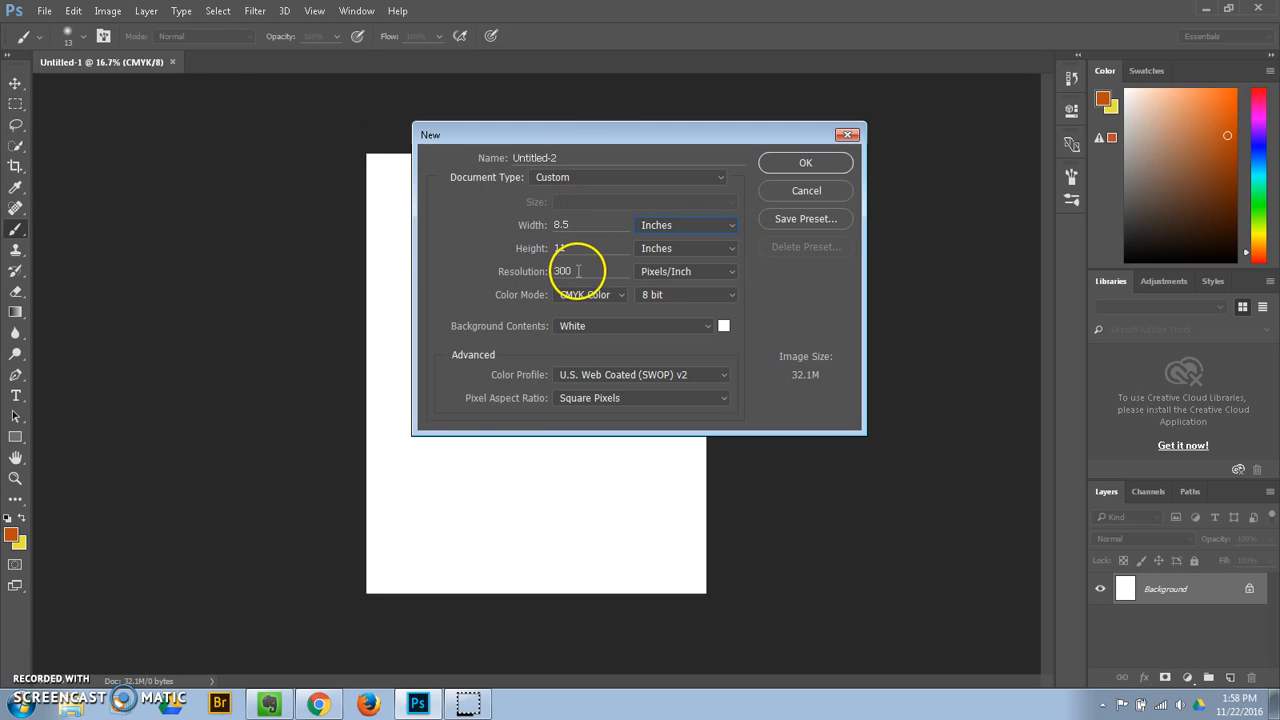
{"action": "left_click", "coordinate": [620, 296]}
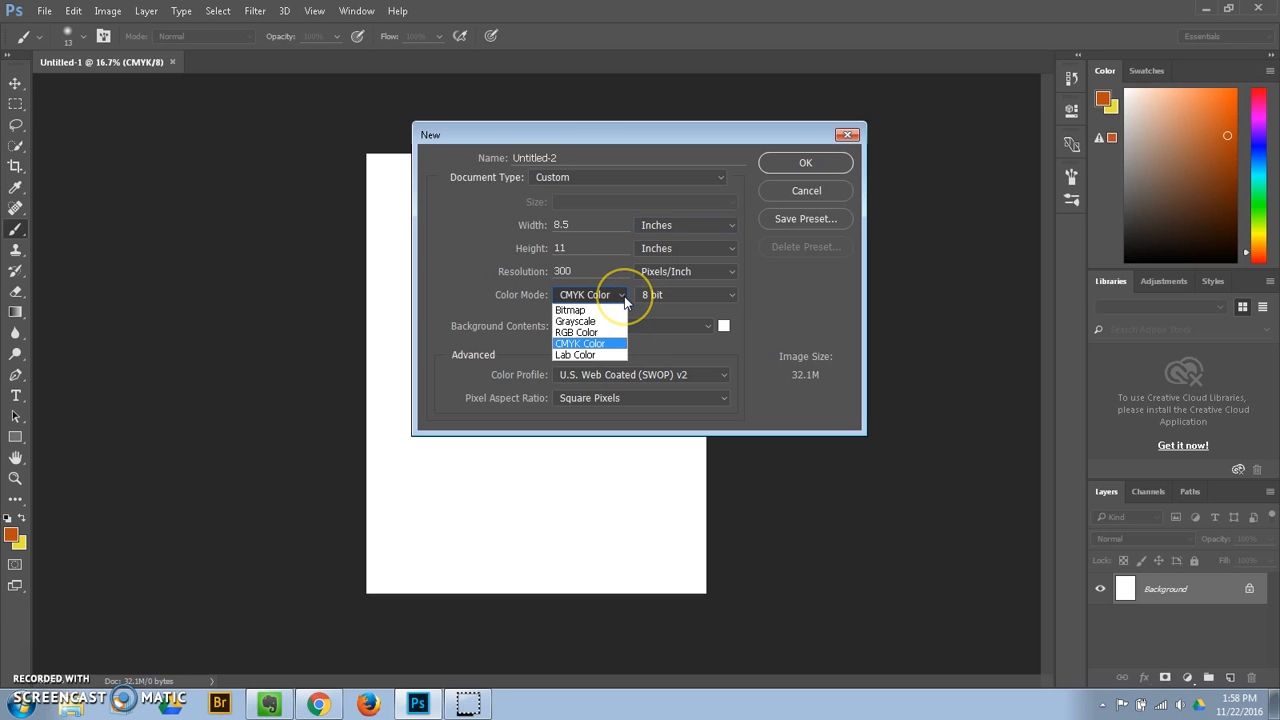
{"action": "left_click", "coordinate": [624, 297]}
{"action": "left_click", "coordinate": [787, 191]}
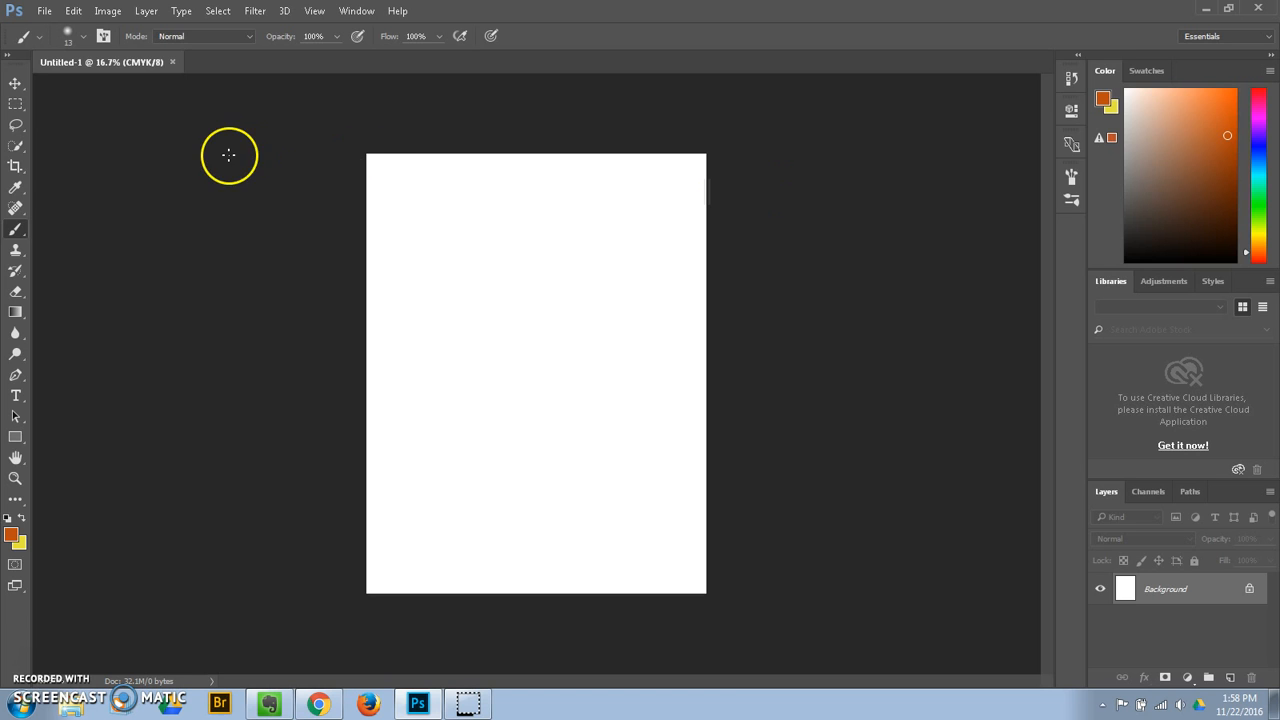
Step: Activate the Brush Tool and briefly check its brush settings
{"action": "right_click", "coordinate": [16, 232]}
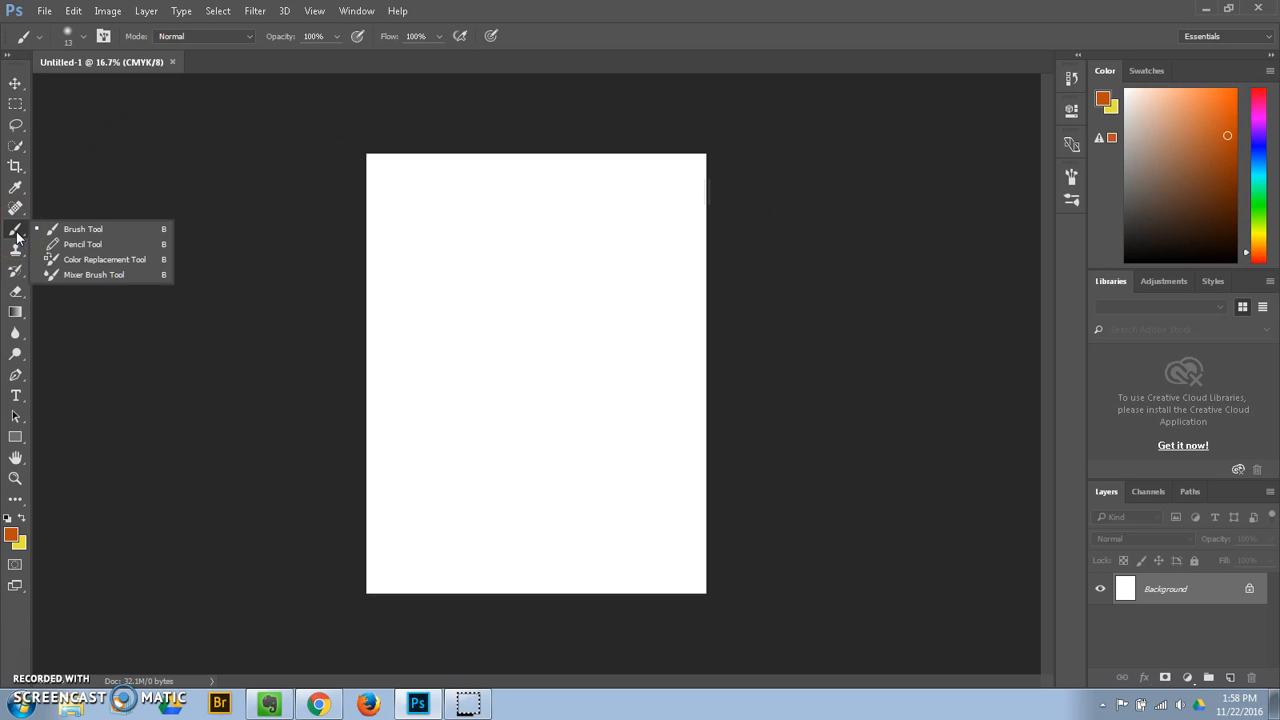
{"action": "left_click", "coordinate": [80, 228]}
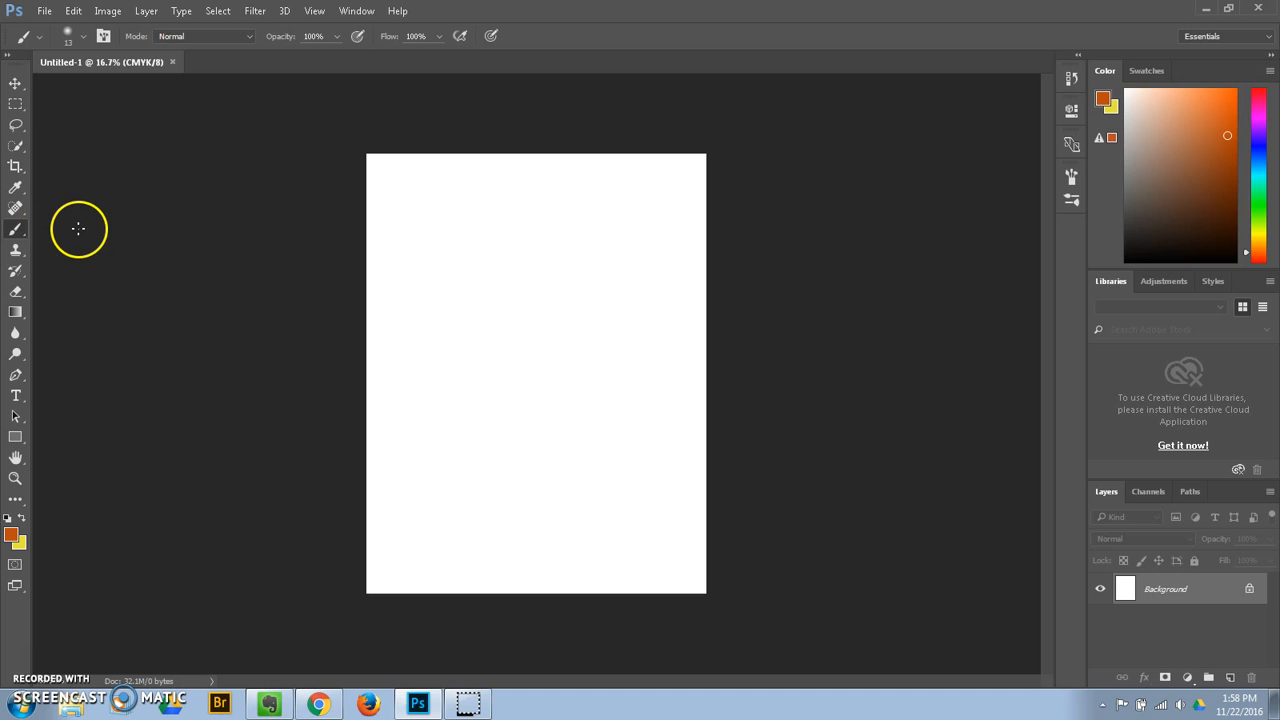
{"action": "left_click", "coordinate": [103, 38]}
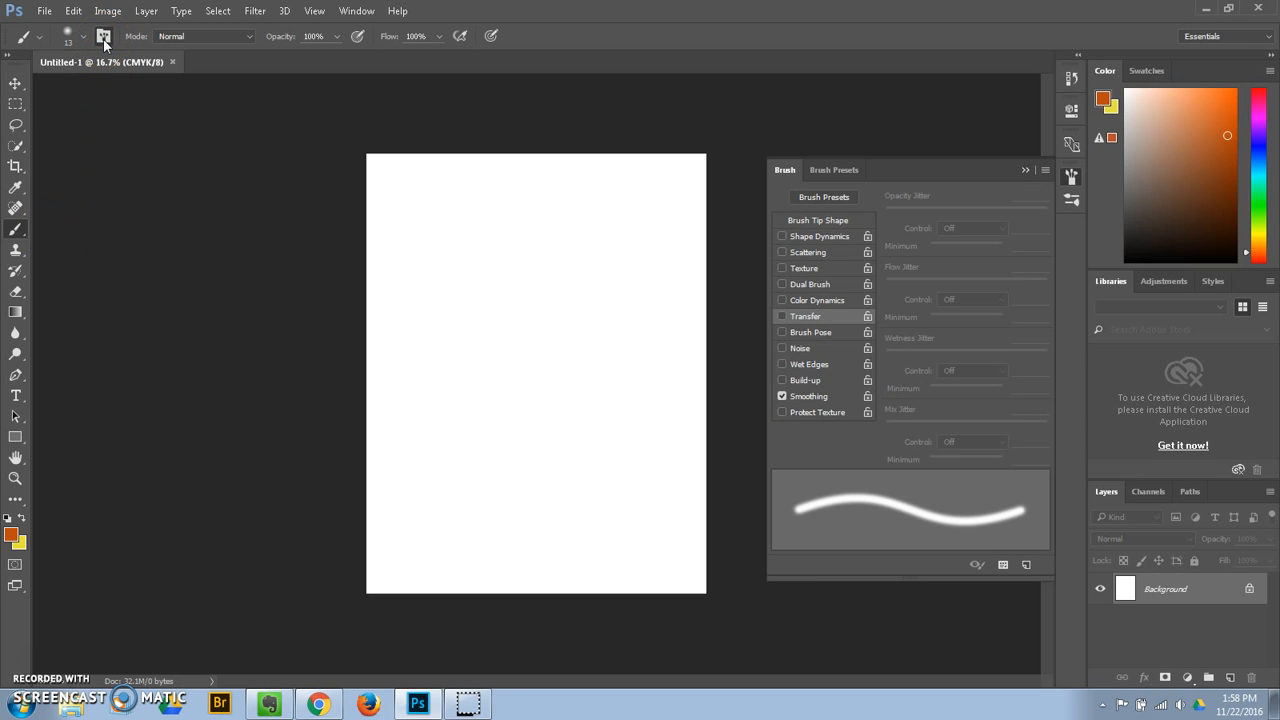
{"action": "left_click", "coordinate": [103, 38]}
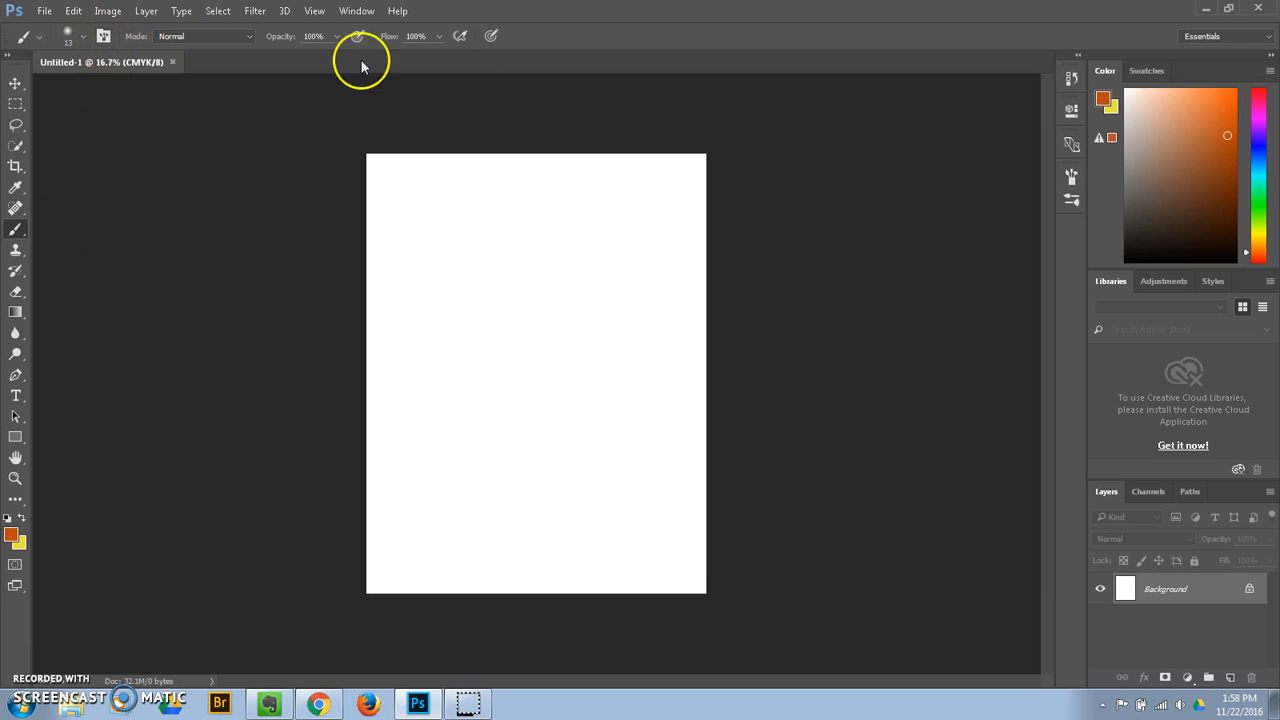
Step: Show the Brush Tip Shape settings and turn off Smoothing for the brush
{"action": "left_click", "coordinate": [1071, 184]}
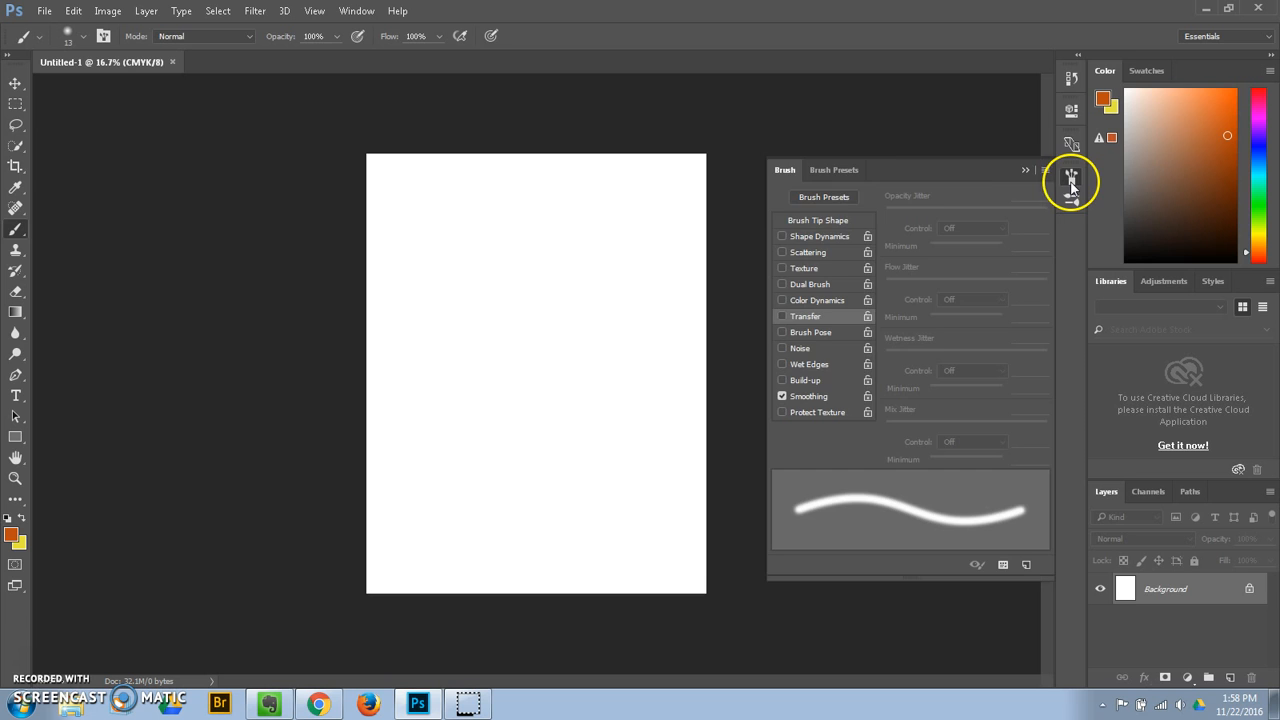
{"action": "left_click", "coordinate": [826, 199]}
{"action": "left_click", "coordinate": [784, 169]}
{"action": "left_click", "coordinate": [796, 222]}
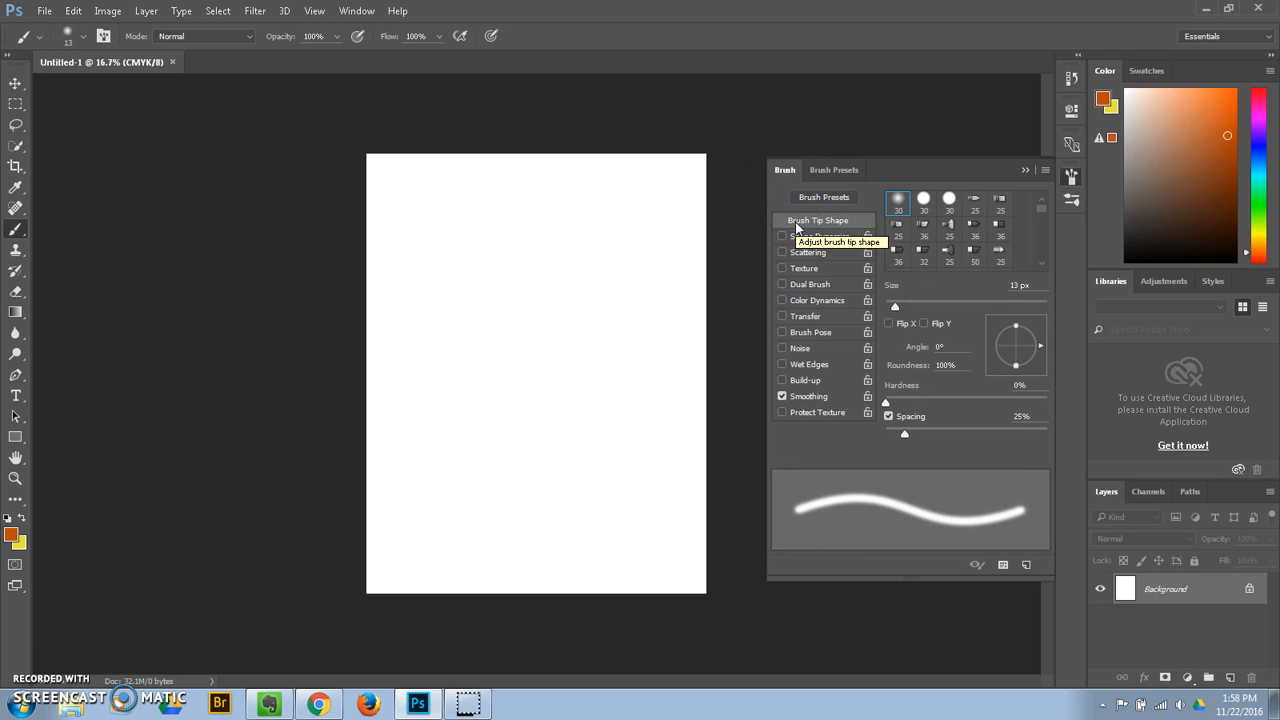
{"action": "left_click", "coordinate": [782, 396]}
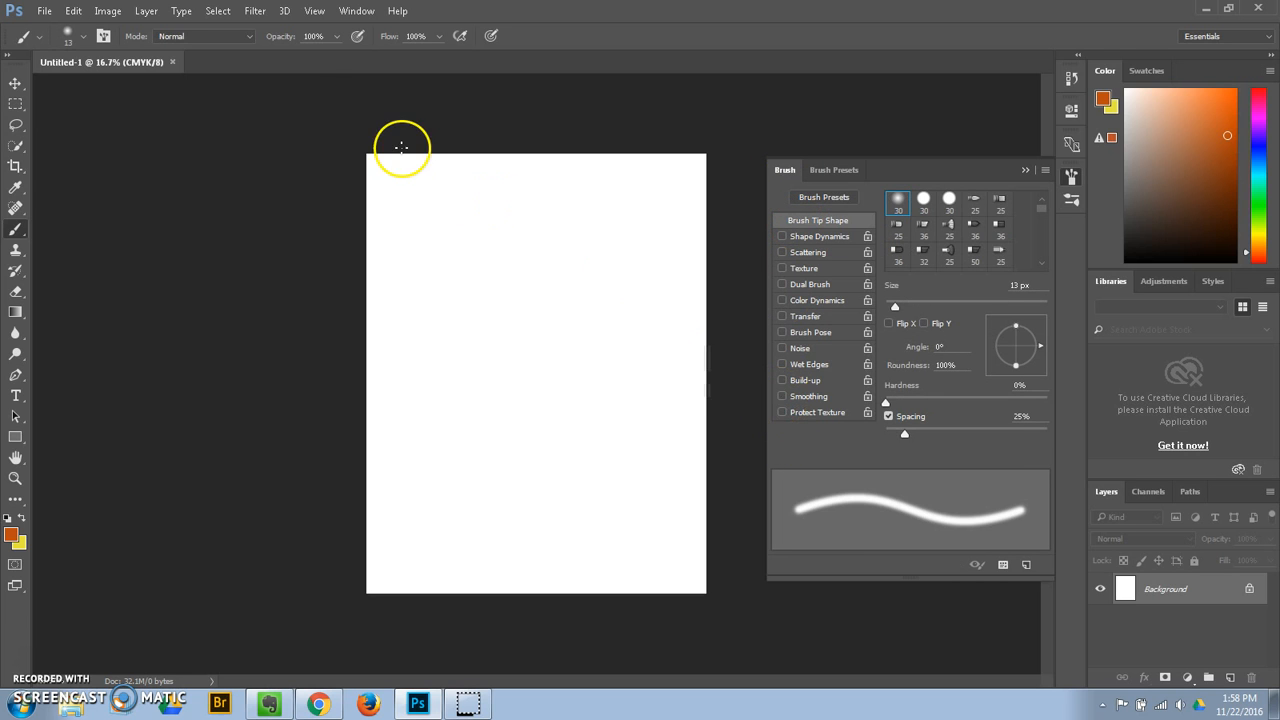
Step: Append the Dry Media set to the current brush tool presets
{"action": "left_click", "coordinate": [39, 40]}
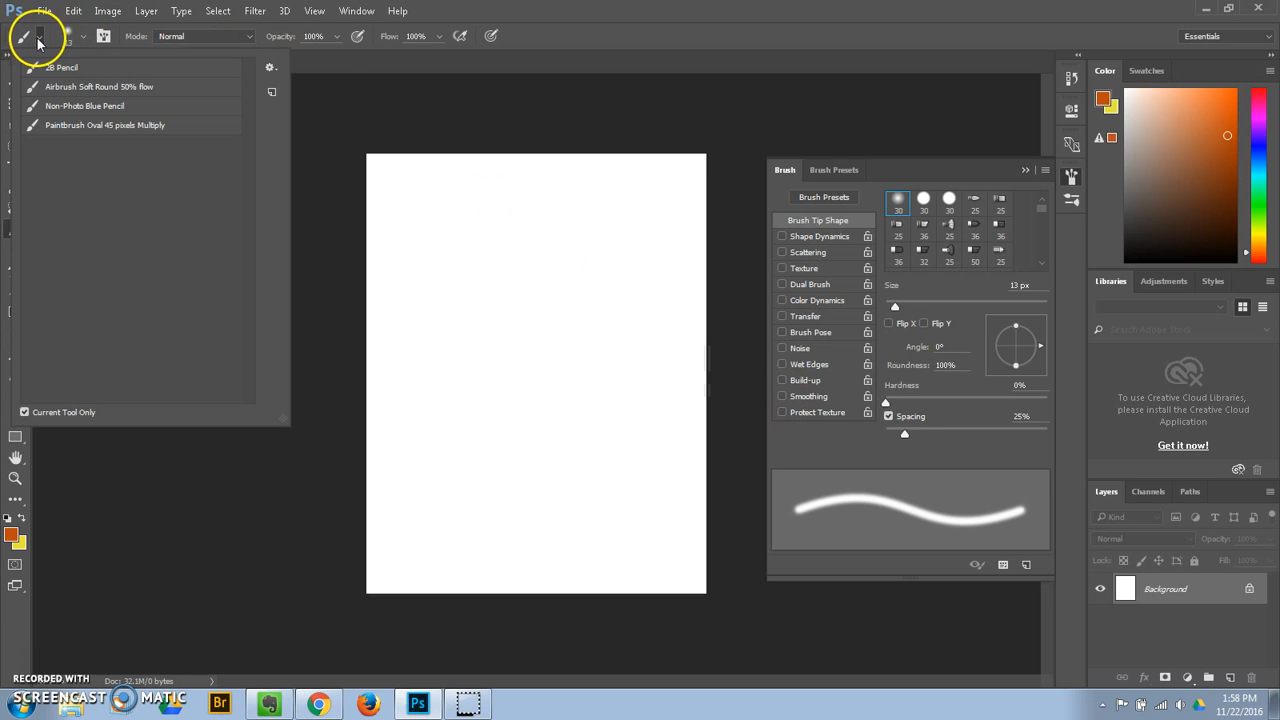
{"action": "left_click", "coordinate": [270, 67]}
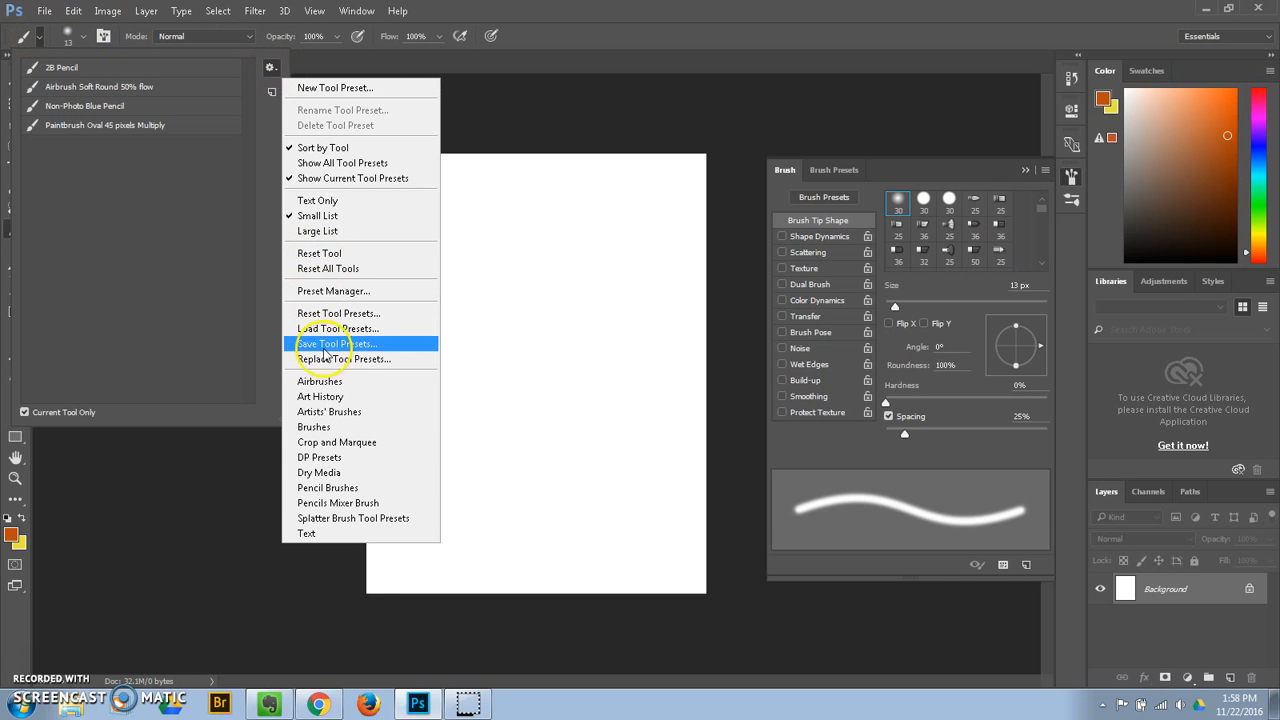
{"action": "left_click", "coordinate": [335, 474]}
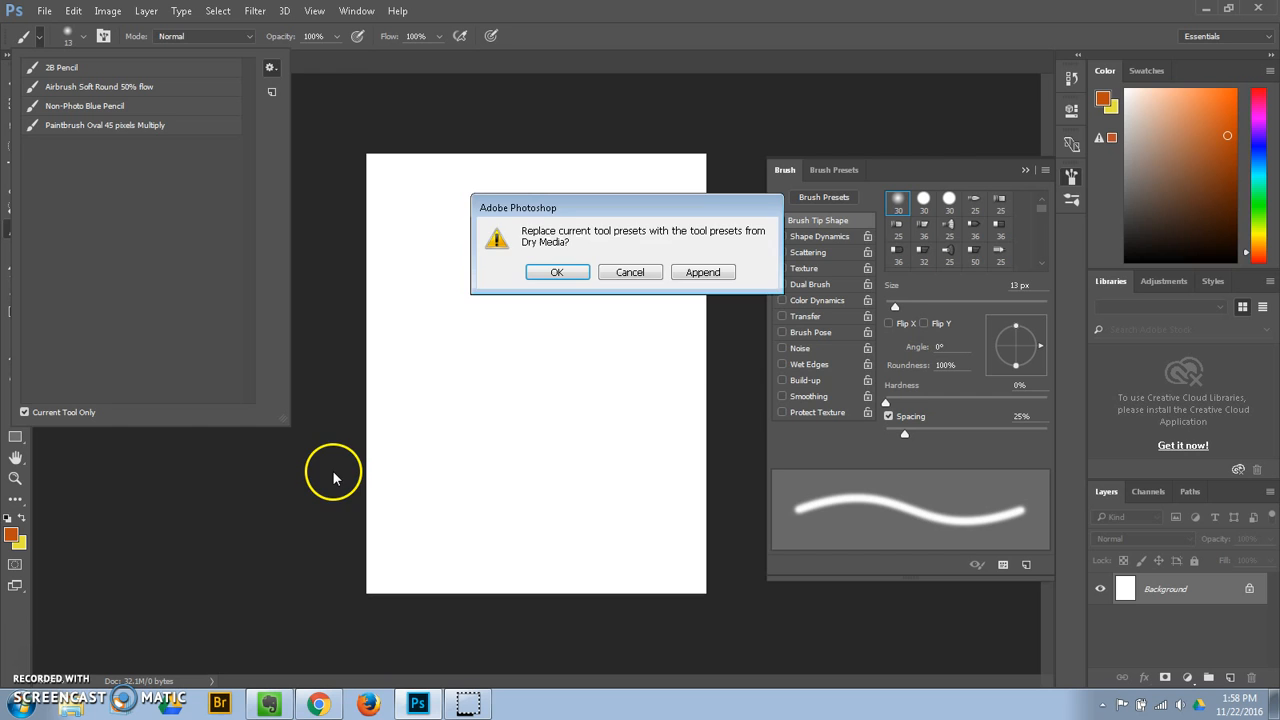
{"action": "left_click", "coordinate": [703, 273]}
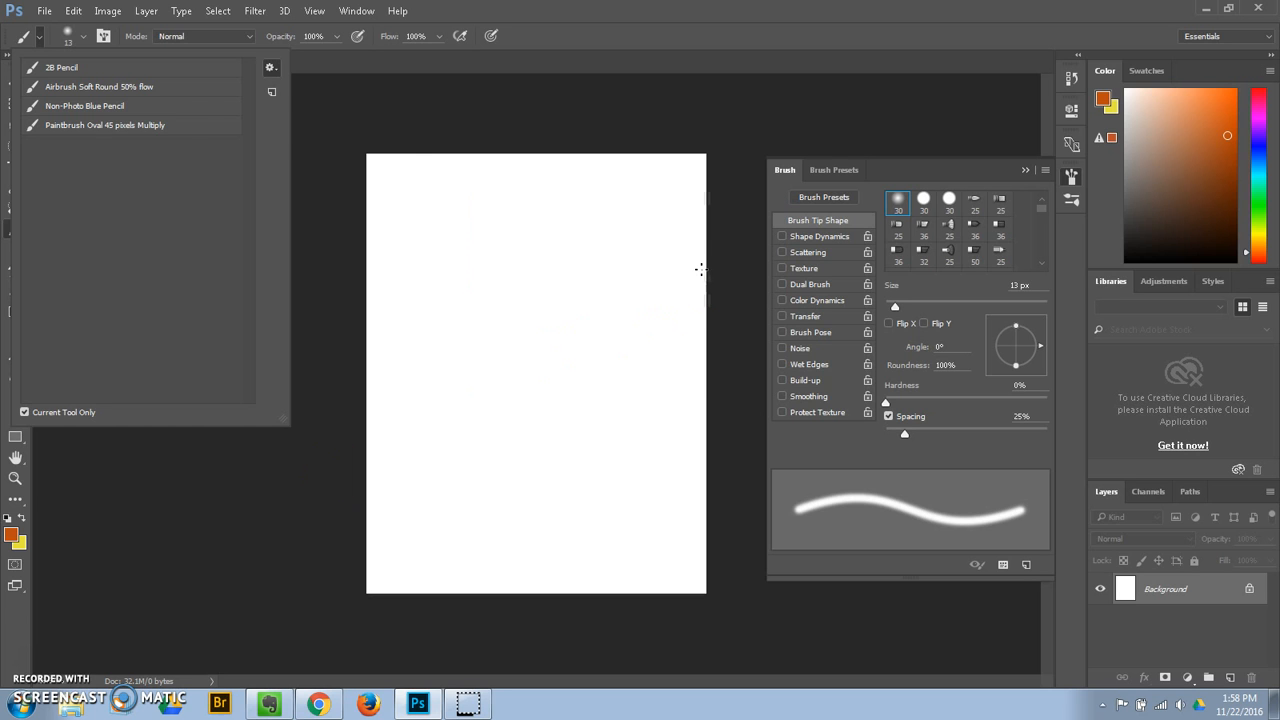
Step: Choose the 74 px maple leaf brush preset and set its size to 171 px
{"action": "left_click", "coordinate": [84, 40]}
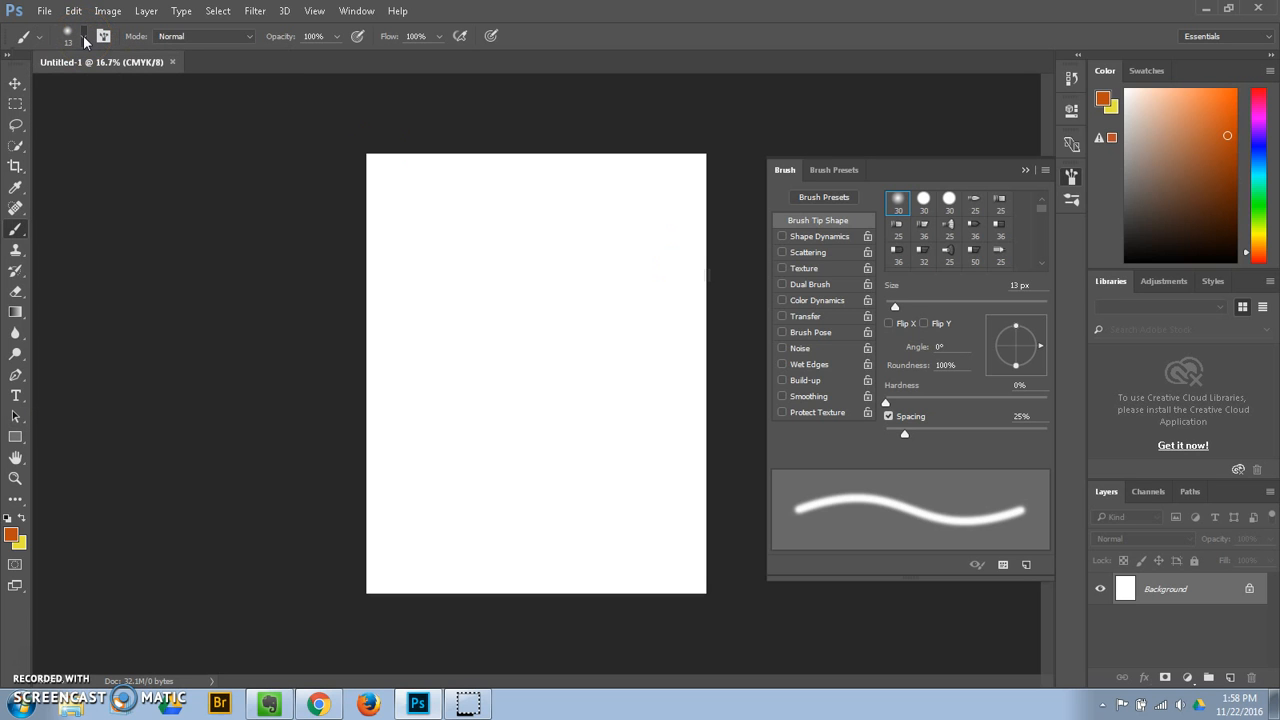
{"action": "left_click", "coordinate": [84, 40]}
{"action": "left_click", "coordinate": [84, 40]}
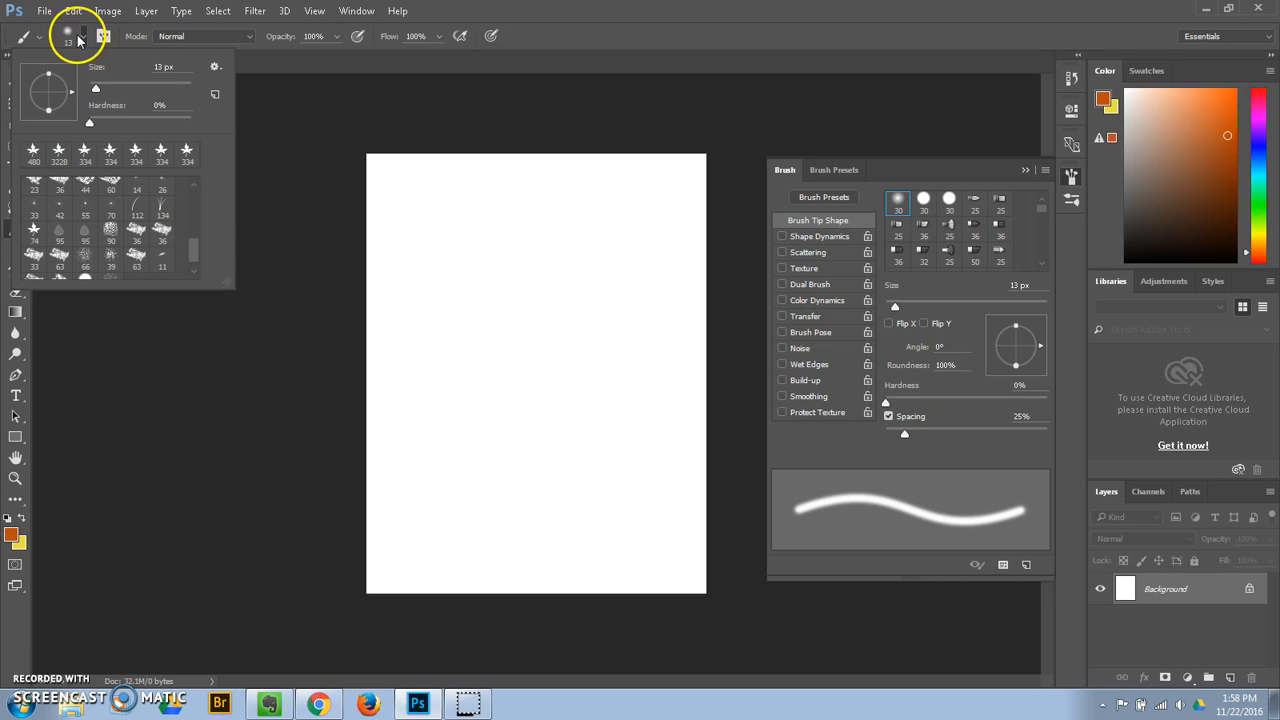
{"action": "mouse_move", "coordinate": [191, 249]}
{"action": "left_mouse_down"}
{"action": "mouse_move", "coordinate": [189, 263]}
{"action": "mouse_move", "coordinate": [191, 234]}
{"action": "mouse_move", "coordinate": [193, 249]}
{"action": "mouse_move", "coordinate": [107, 255]}
{"action": "left_mouse_up"}
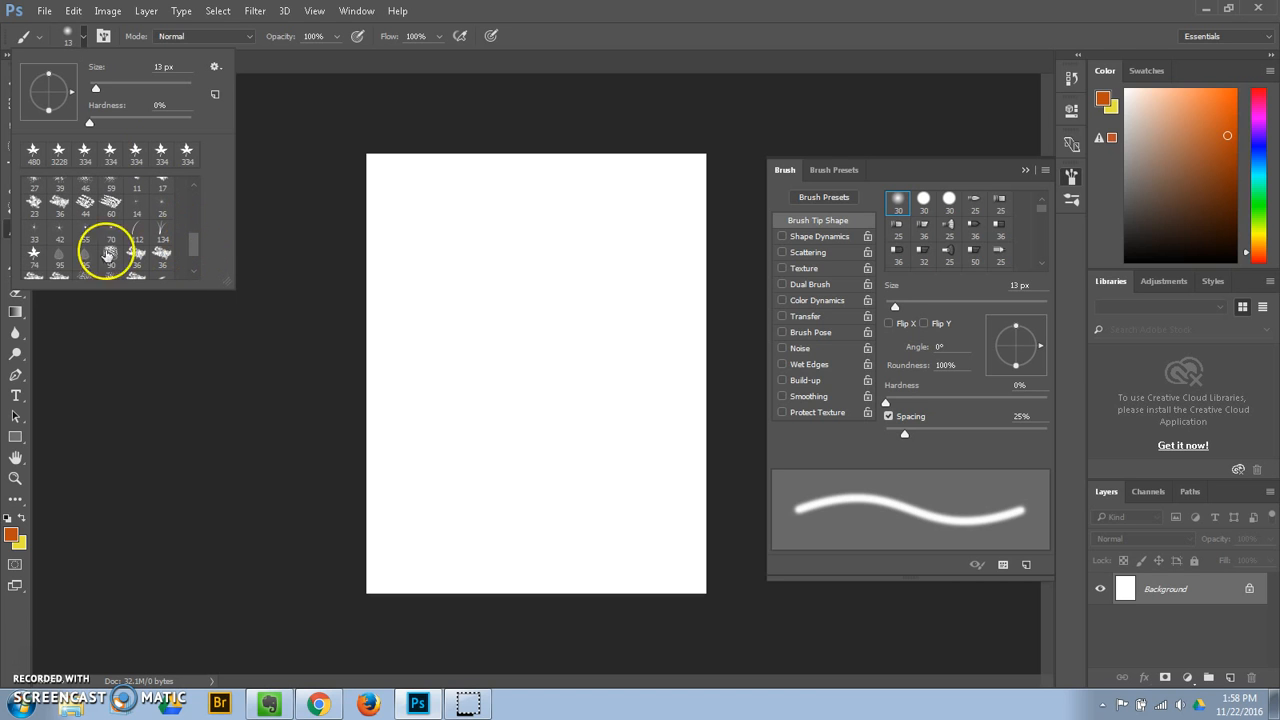
{"action": "left_click", "coordinate": [31, 257]}
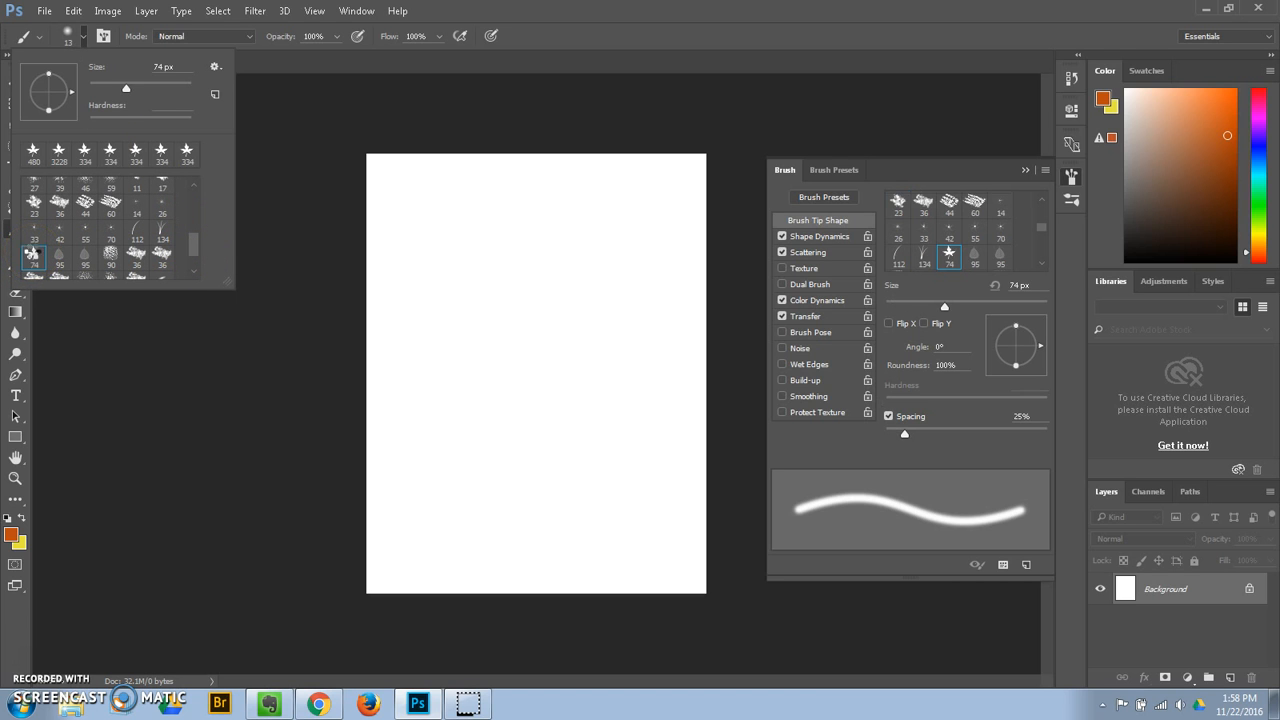
{"action": "left_click_drag", "start_coordinate": [126, 92], "coordinate": [158, 94]}
Step: Set the foreground color to a brighter orange, #dd5f1a
{"action": "left_click", "coordinate": [13, 539]}
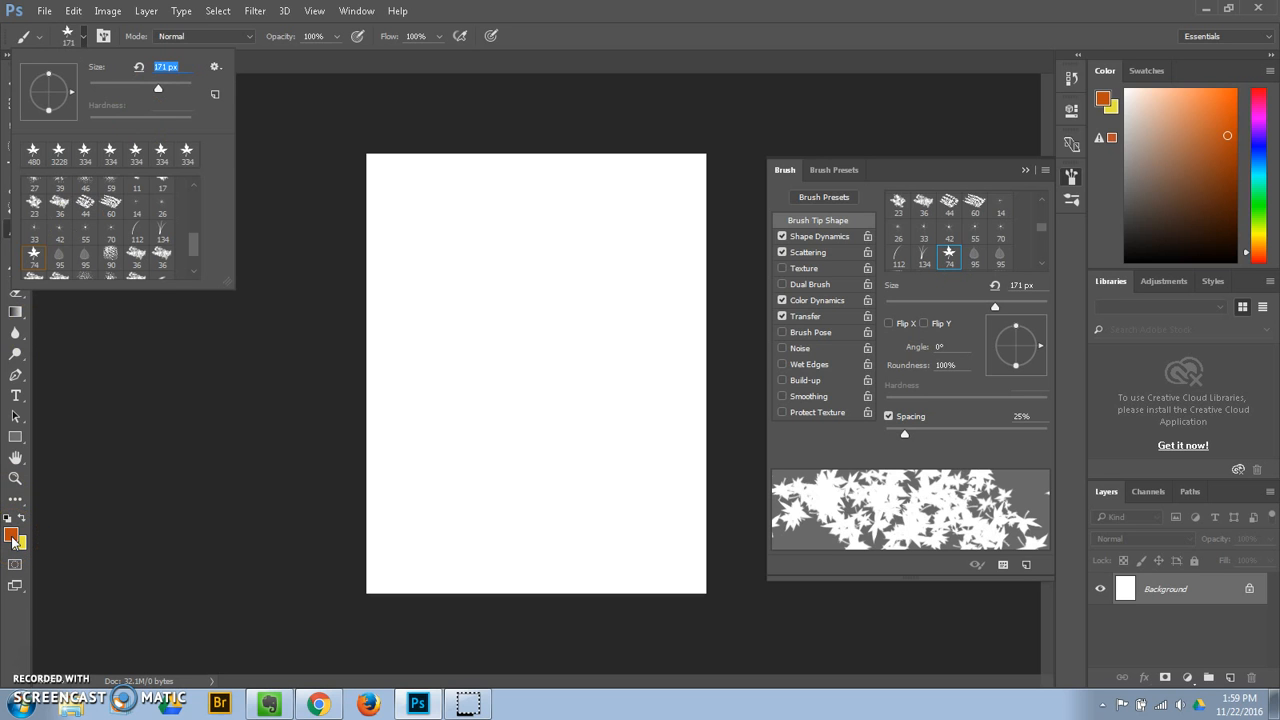
{"action": "left_click", "coordinate": [15, 533]}
{"action": "left_click_drag", "start_coordinate": [620, 197], "coordinate": [609, 200]}
{"action": "left_click", "coordinate": [797, 165]}
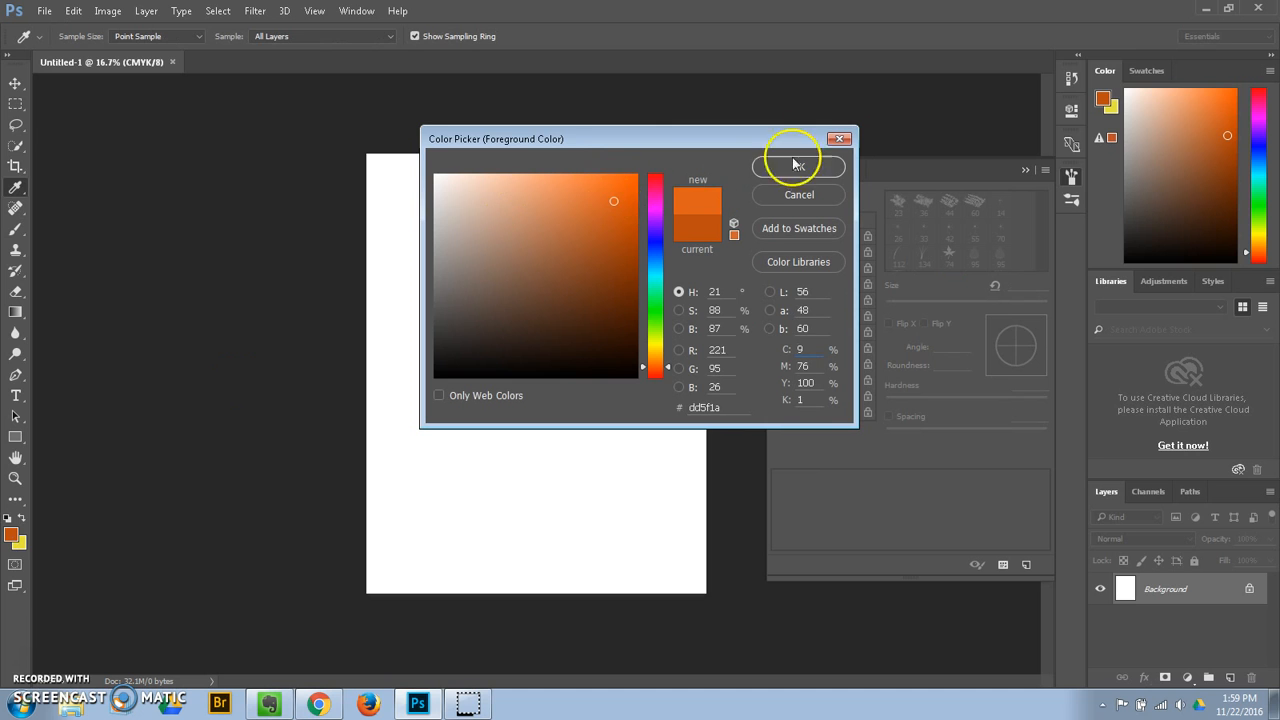
Step: Set the background color to a slightly darker yellow, #d6d42d
{"action": "left_click", "coordinate": [22, 541]}
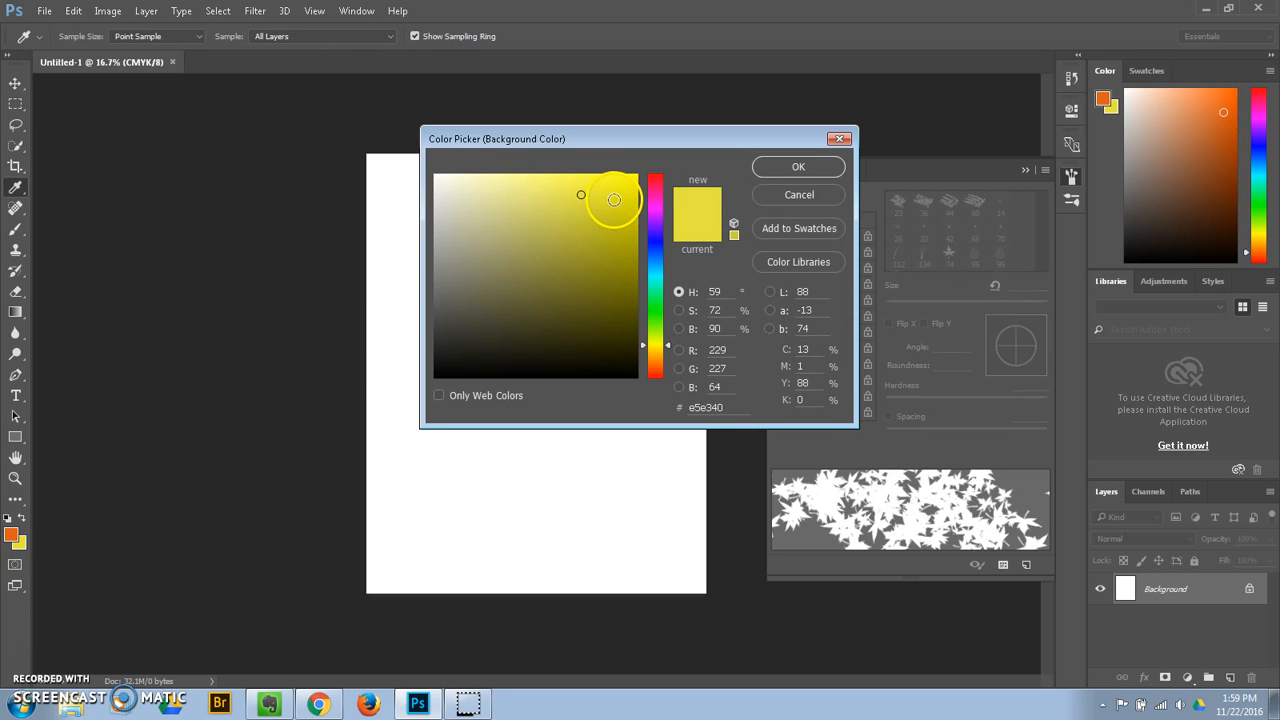
{"action": "left_click", "coordinate": [609, 213]}
{"action": "left_click_drag", "start_coordinate": [609, 213], "coordinate": [594, 207]}
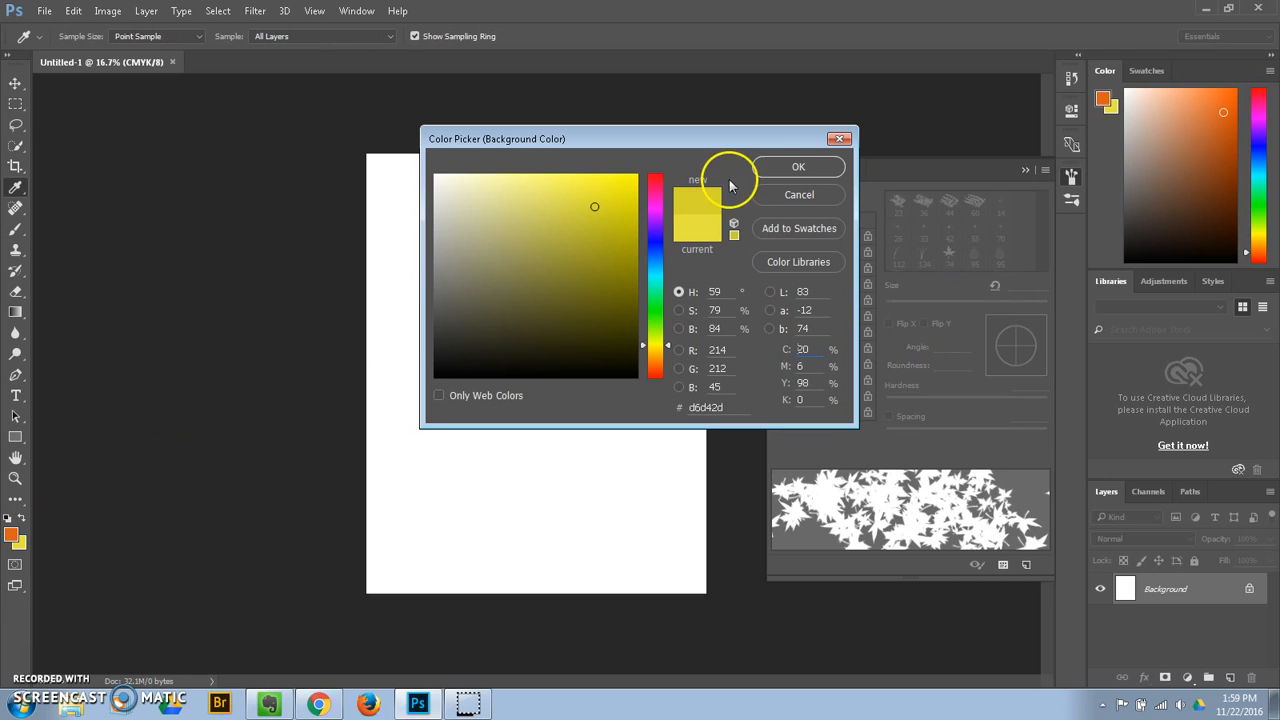
{"action": "left_click", "coordinate": [810, 165]}
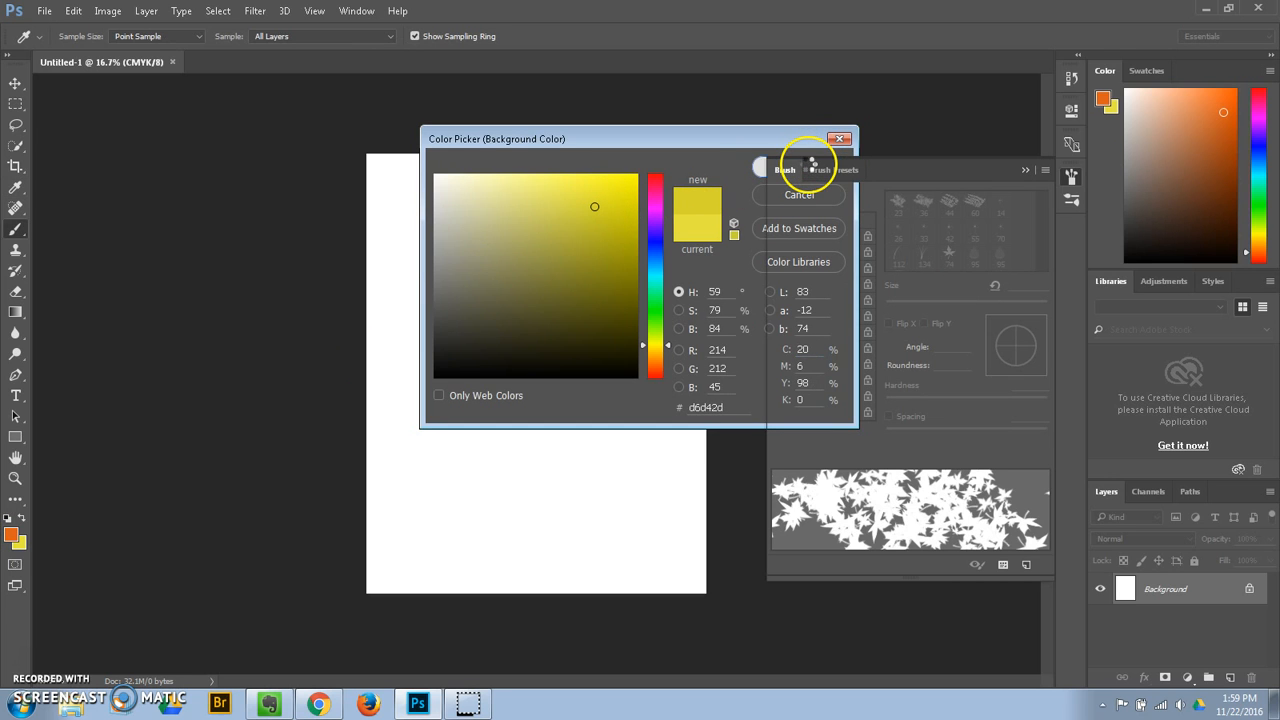
Step: Turn off Shape Dynamics, Scattering, Color Dynamics and Transfer for the leaf brush
{"action": "left_click", "coordinate": [781, 236]}
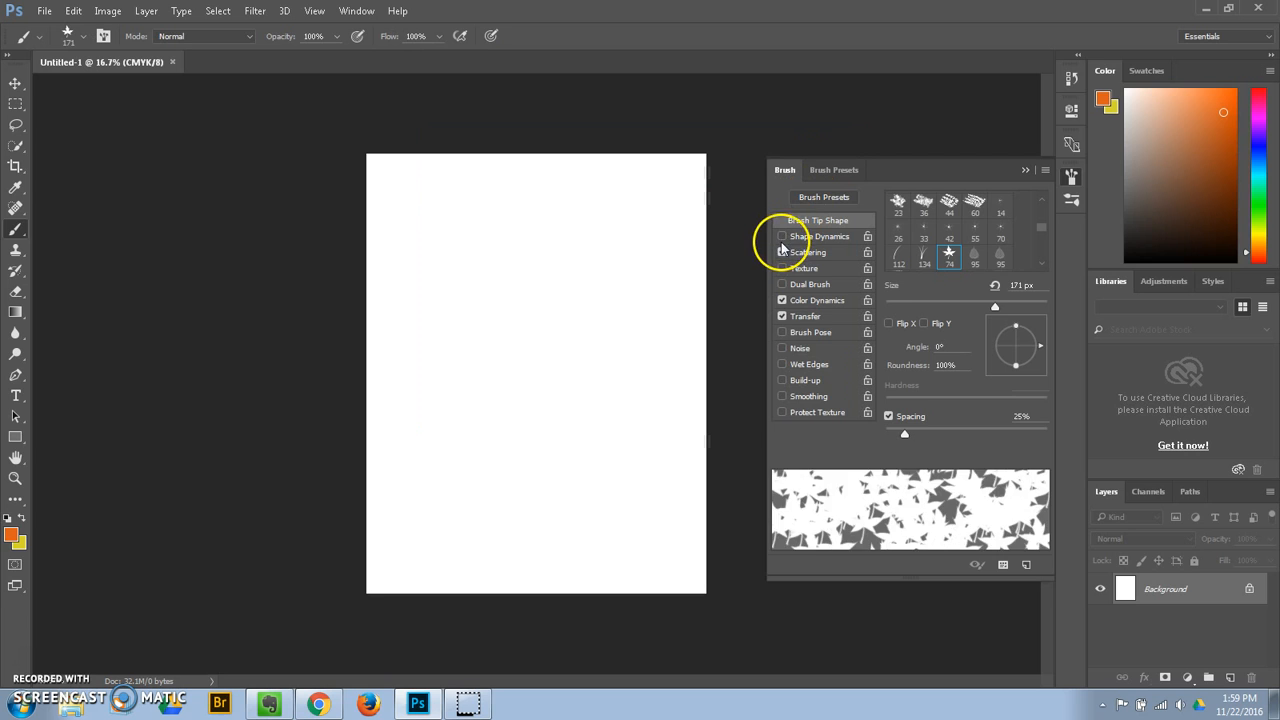
{"action": "left_click", "coordinate": [781, 252]}
{"action": "left_click", "coordinate": [781, 300]}
{"action": "left_click", "coordinate": [781, 316]}
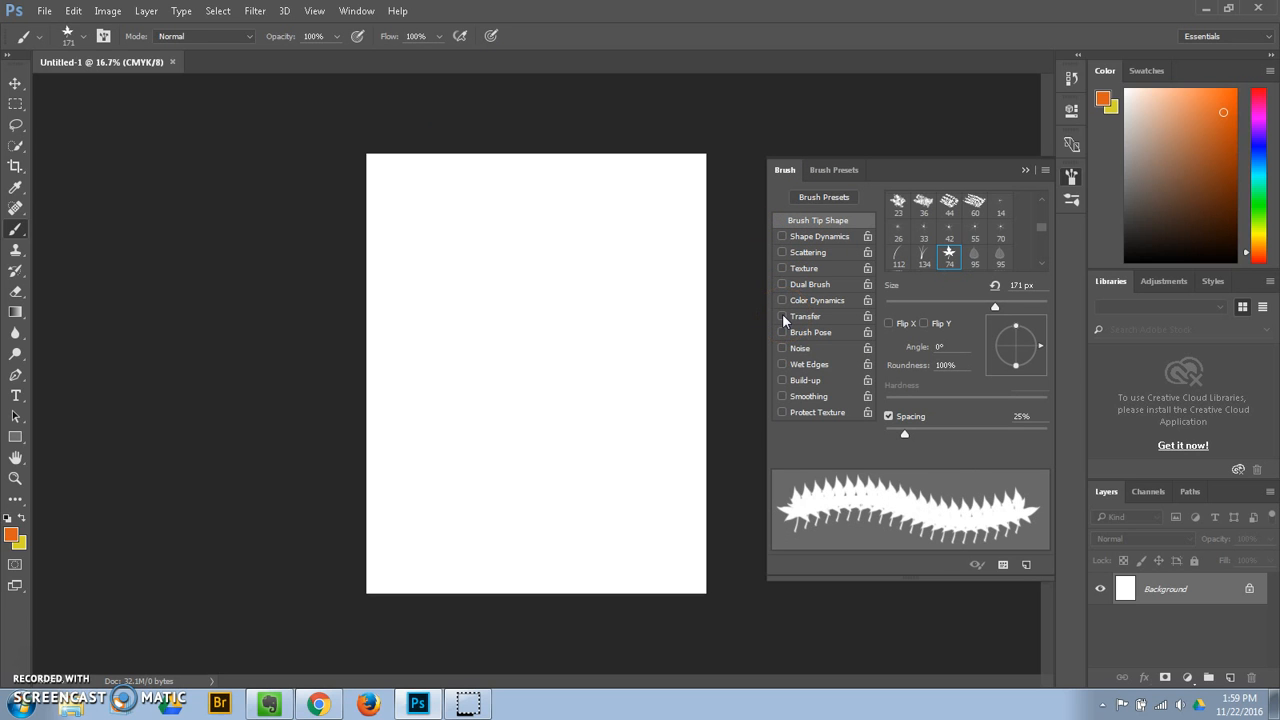
Step: Return to the Brush Tip Shape settings and paint a straight row of overlapping leaves near the top of the page
{"action": "left_click", "coordinate": [831, 198]}
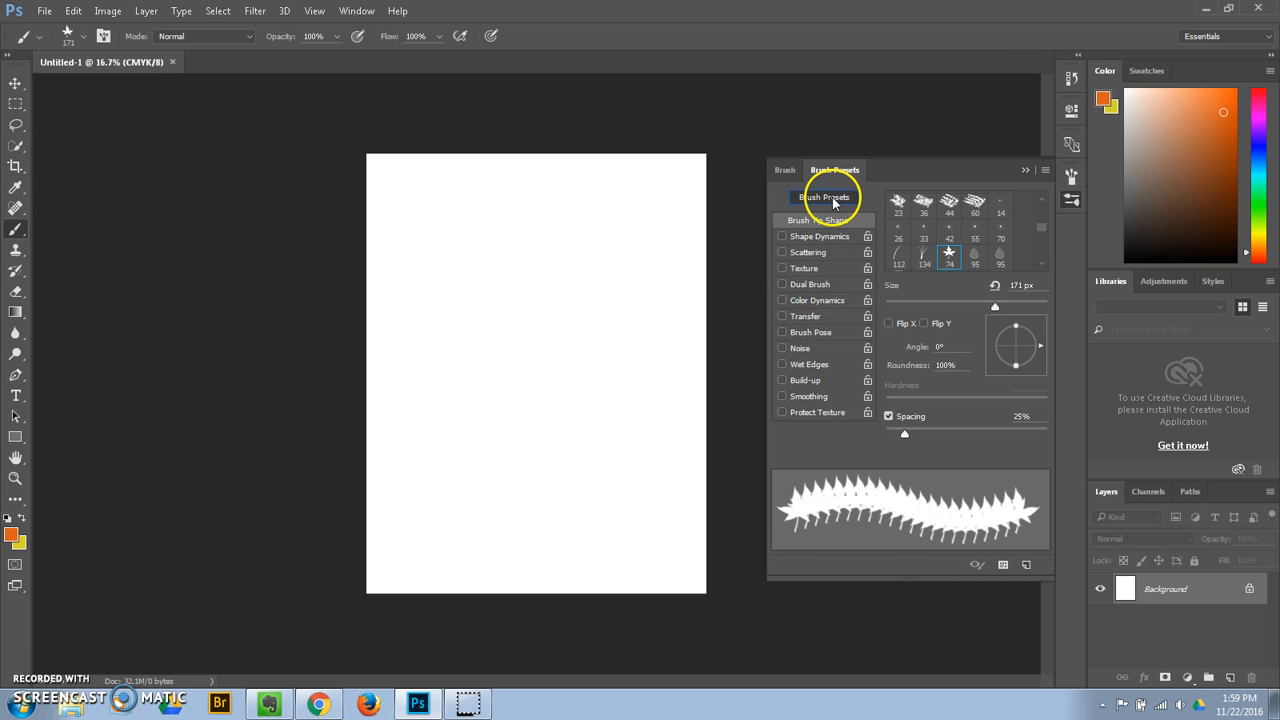
{"action": "left_click", "coordinate": [785, 168]}
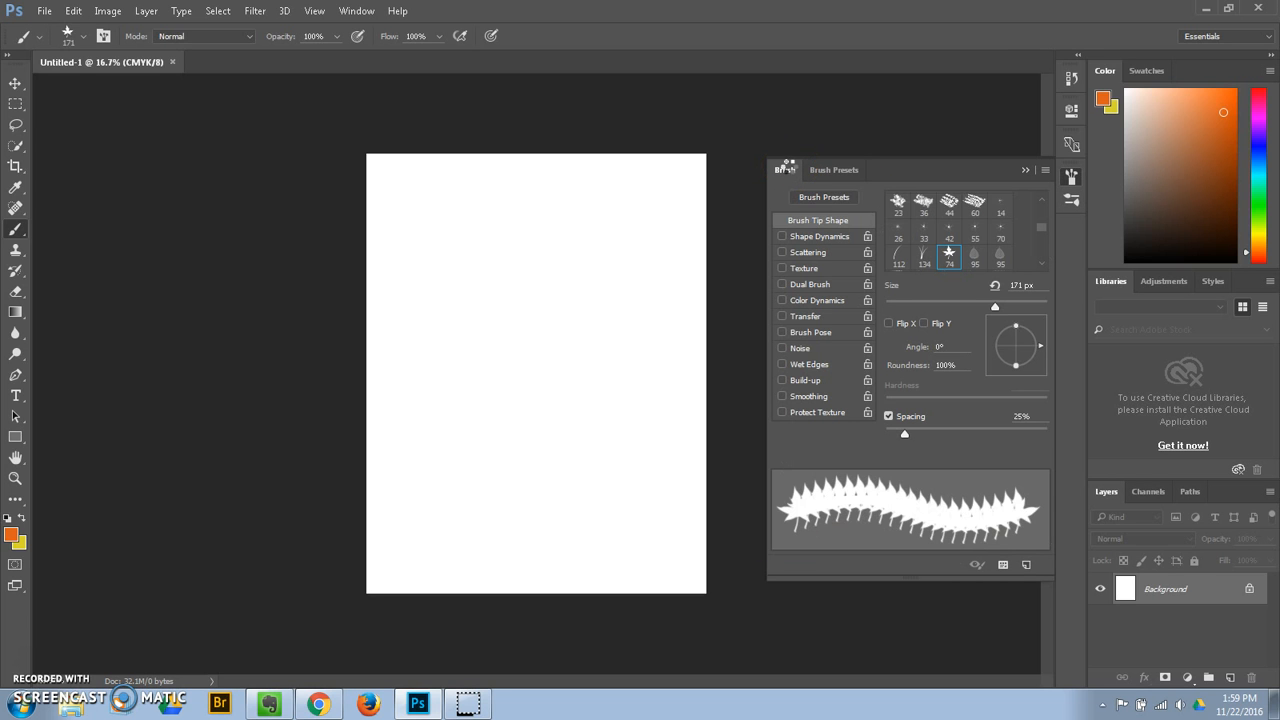
{"action": "left_click", "coordinate": [801, 224]}
{"action": "mouse_move", "coordinate": [423, 213]}
{"action": "left_mouse_down"}
{"action": "mouse_move", "coordinate": [391, 190]}
{"action": "mouse_move", "coordinate": [587, 194]}
{"action": "left_mouse_up"}
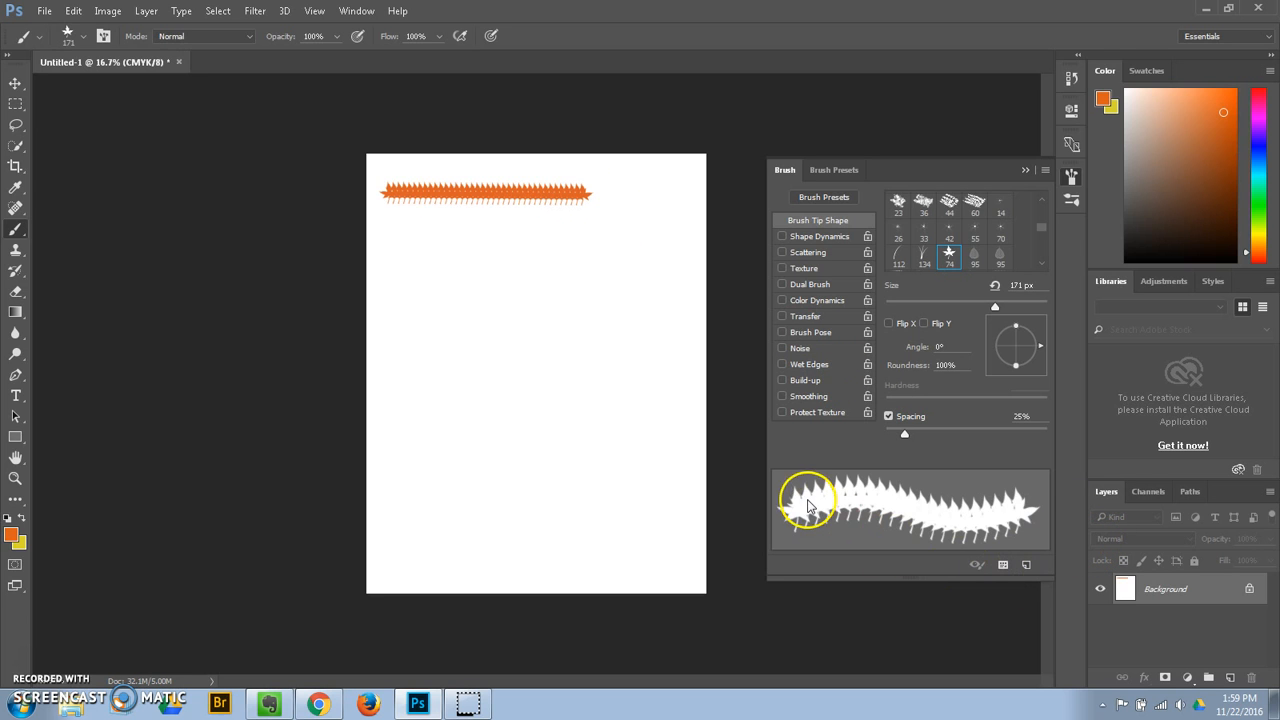
Step: Set the brush spacing to 94% and paint a wavy row of separate leaves below the first row
{"action": "left_click_drag", "start_coordinate": [904, 434], "coordinate": [961, 436]}
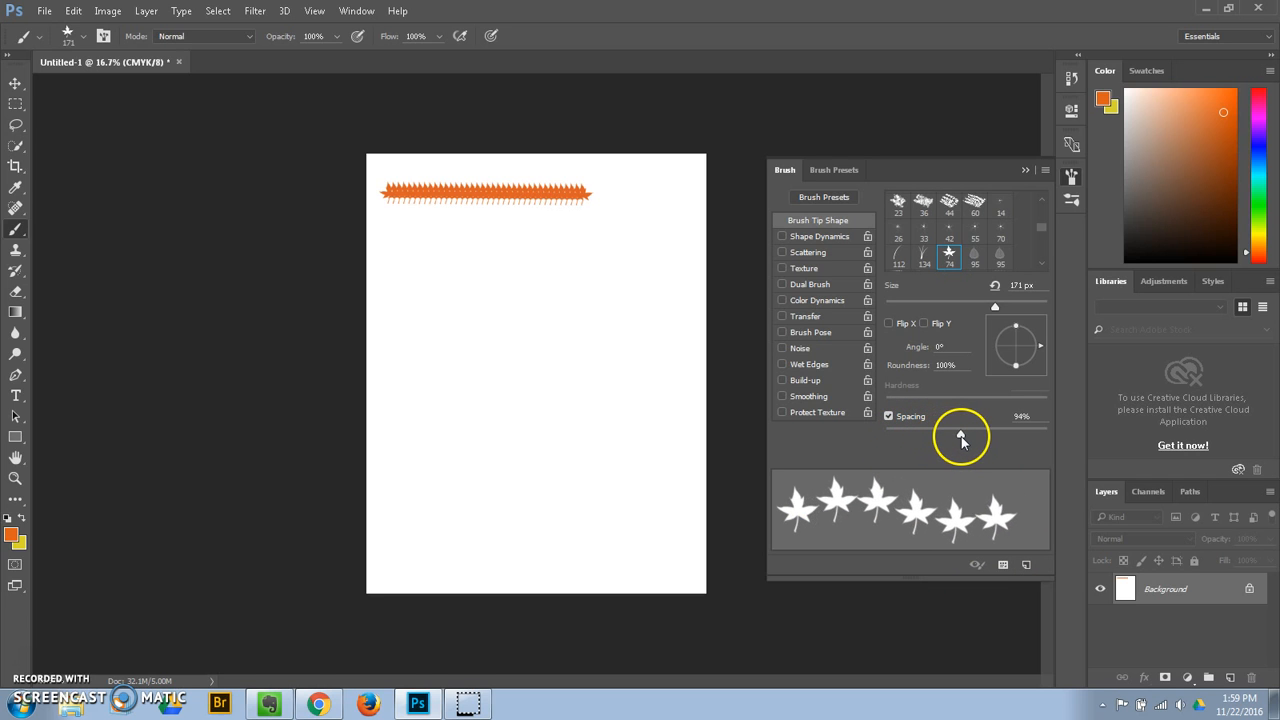
{"action": "mouse_move", "coordinate": [391, 241]}
{"action": "left_mouse_down"}
{"action": "mouse_move", "coordinate": [509, 249]}
{"action": "mouse_move", "coordinate": [541, 236]}
{"action": "left_mouse_up"}
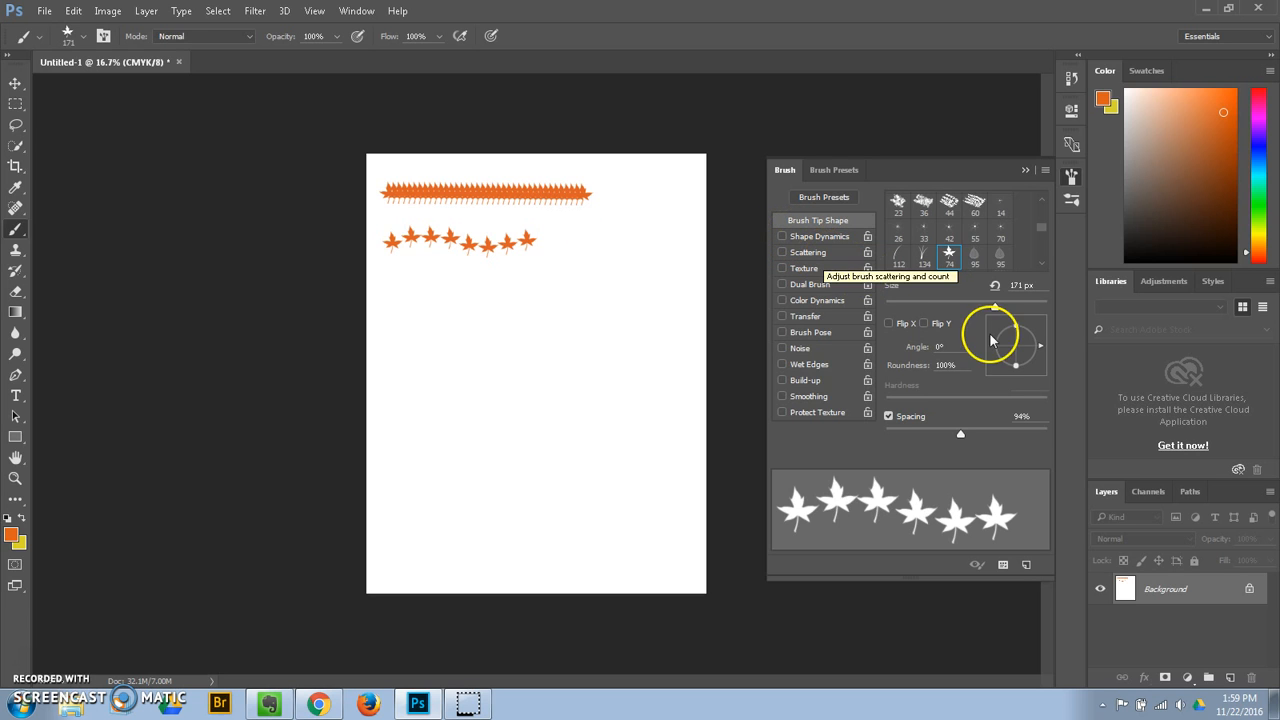
Step: Set the brush tip angle to 49° and paint a row of tilted leaves under the wavy one
{"action": "left_click_drag", "start_coordinate": [1040, 345], "coordinate": [1030, 330]}
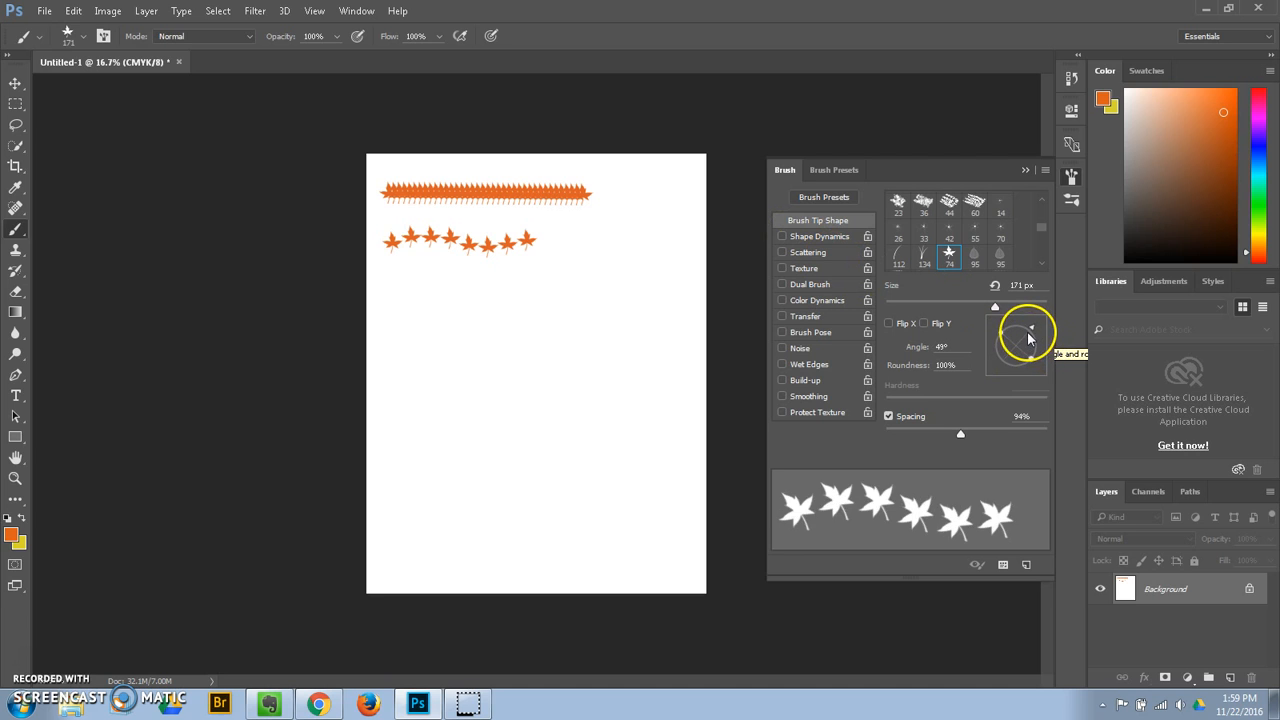
{"action": "left_click_drag", "start_coordinate": [399, 260], "coordinate": [513, 277]}
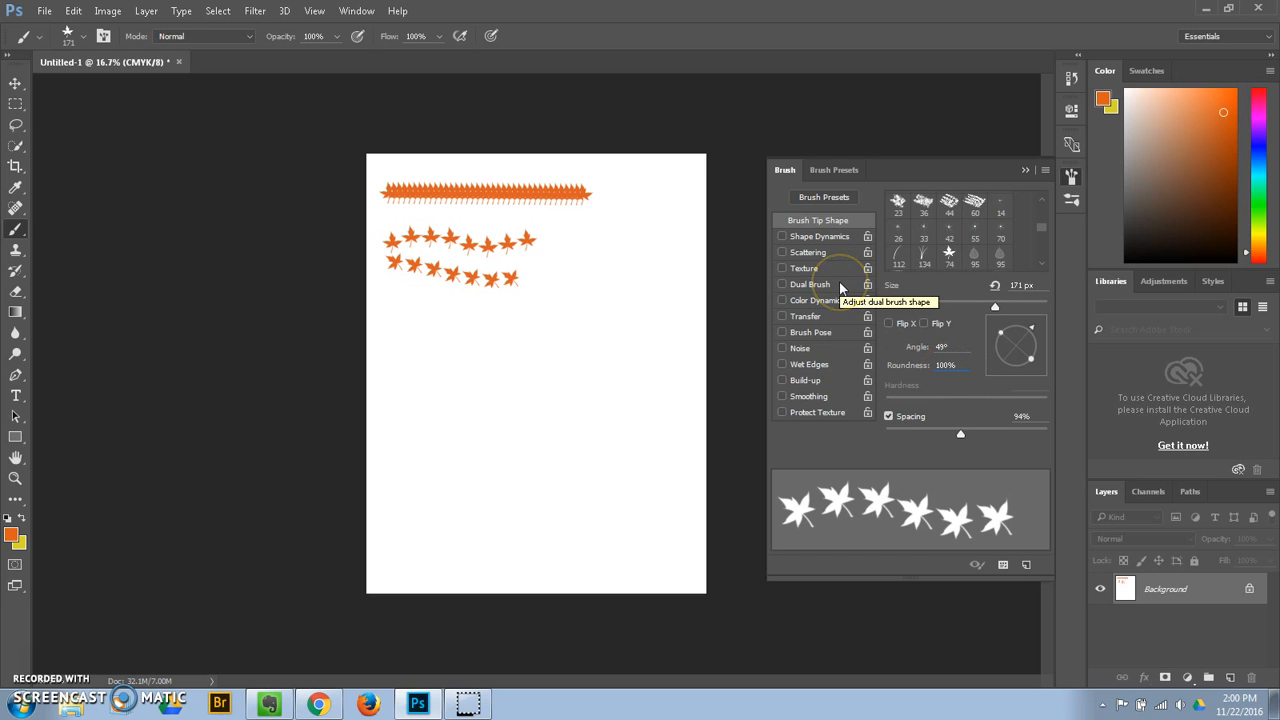
Step: Enable Shape Dynamics and paint two curving rows of leaves with varying size and angle below the tilted row
{"action": "left_click", "coordinate": [809, 236]}
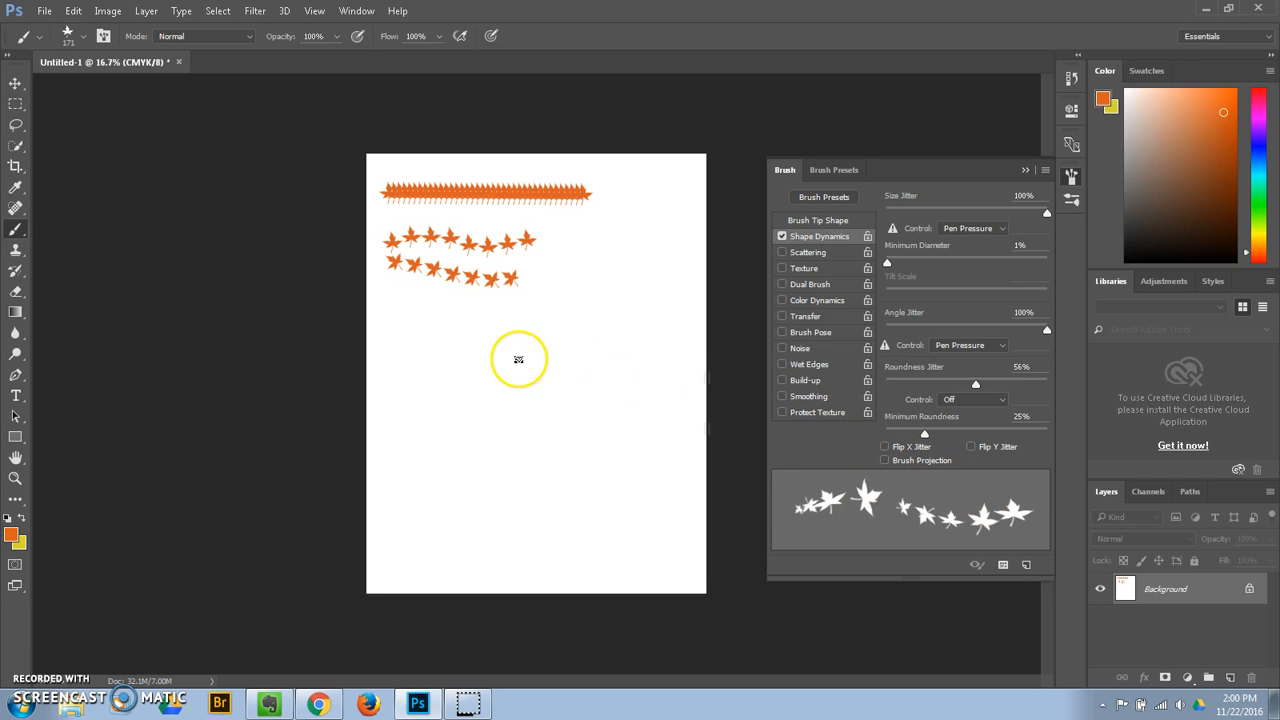
{"action": "mouse_move", "coordinate": [401, 301]}
{"action": "left_mouse_down"}
{"action": "mouse_move", "coordinate": [503, 320]}
{"action": "mouse_move", "coordinate": [547, 310]}
{"action": "mouse_move", "coordinate": [566, 272]}
{"action": "mouse_move", "coordinate": [598, 270]}
{"action": "left_mouse_up"}
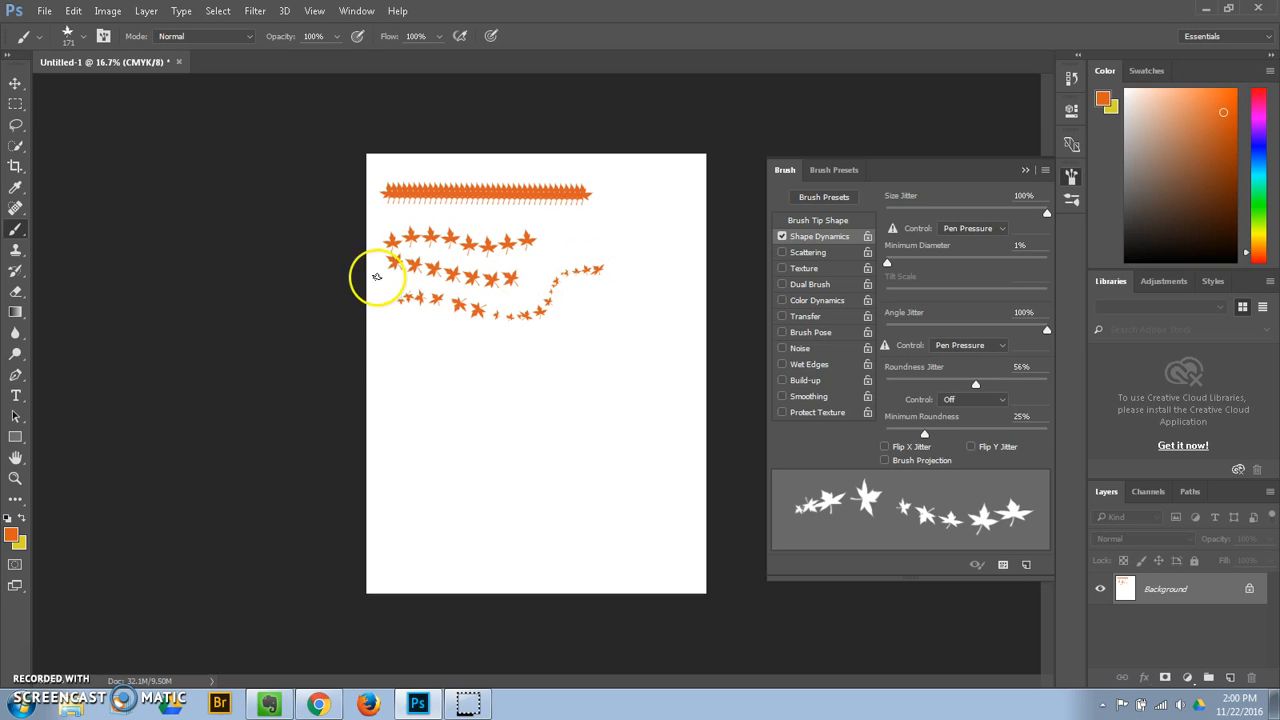
{"action": "mouse_move", "coordinate": [391, 337]}
{"action": "left_mouse_down"}
{"action": "mouse_move", "coordinate": [508, 348]}
{"action": "mouse_move", "coordinate": [576, 316]}
{"action": "left_mouse_up"}
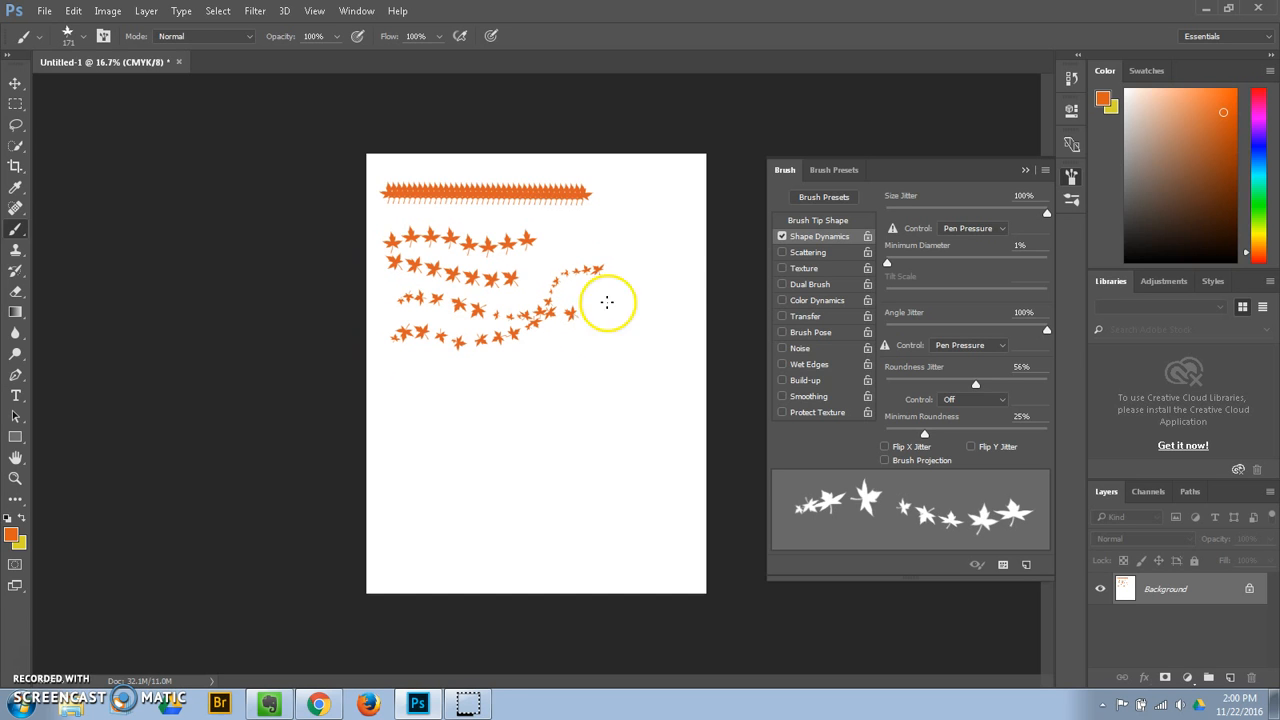
Step: Enable Scattering with a count of 2 and 72% count jitter, and paint a scattered row of leaves below the curving rows
{"action": "left_click", "coordinate": [806, 253]}
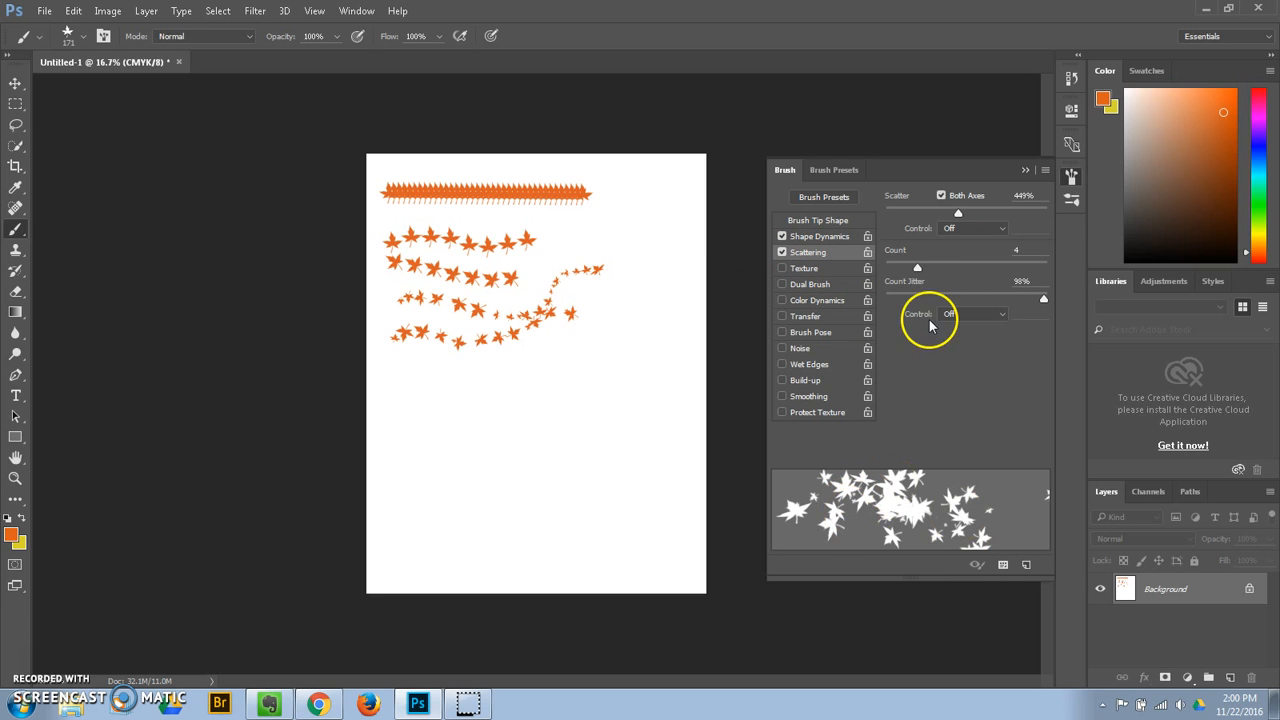
{"action": "left_click_drag", "start_coordinate": [917, 267], "coordinate": [940, 268]}
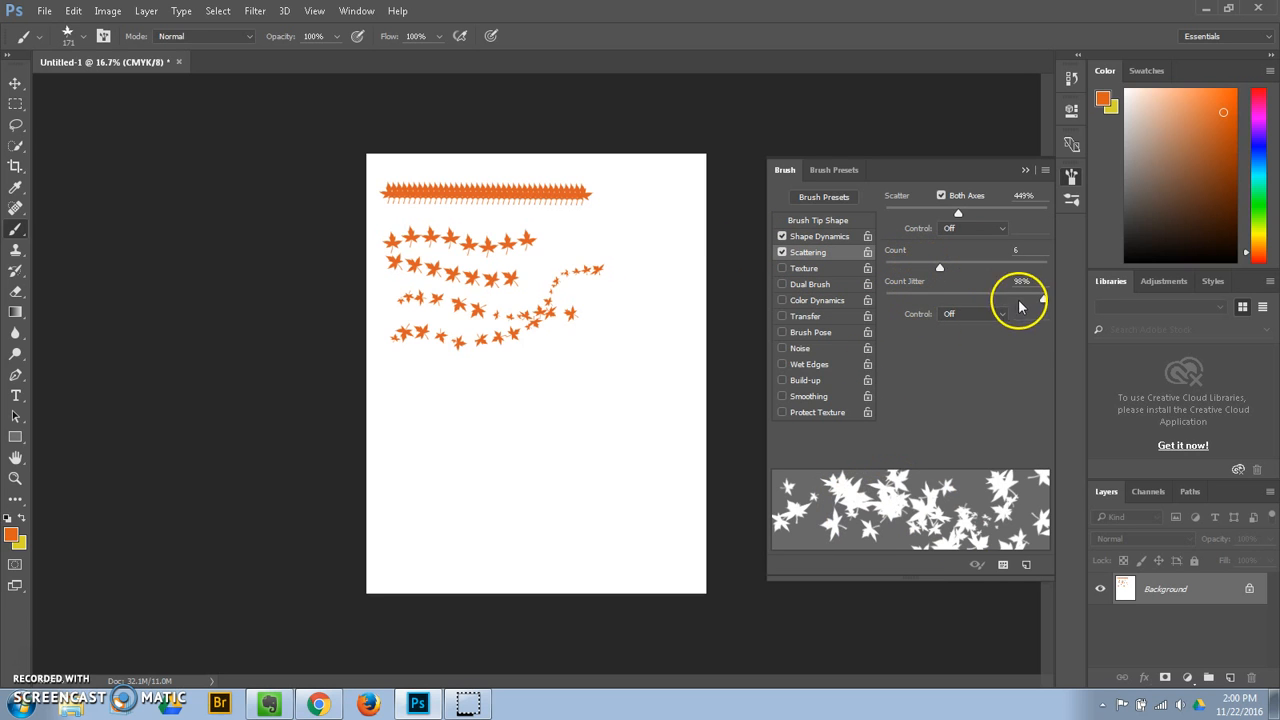
{"action": "mouse_move", "coordinate": [1043, 297]}
{"action": "left_mouse_down"}
{"action": "mouse_move", "coordinate": [986, 300]}
{"action": "mouse_move", "coordinate": [1001, 302]}
{"action": "left_mouse_up"}
{"action": "mouse_move", "coordinate": [939, 268]}
{"action": "left_mouse_down"}
{"action": "mouse_move", "coordinate": [954, 268]}
{"action": "mouse_move", "coordinate": [899, 280]}
{"action": "left_mouse_up"}
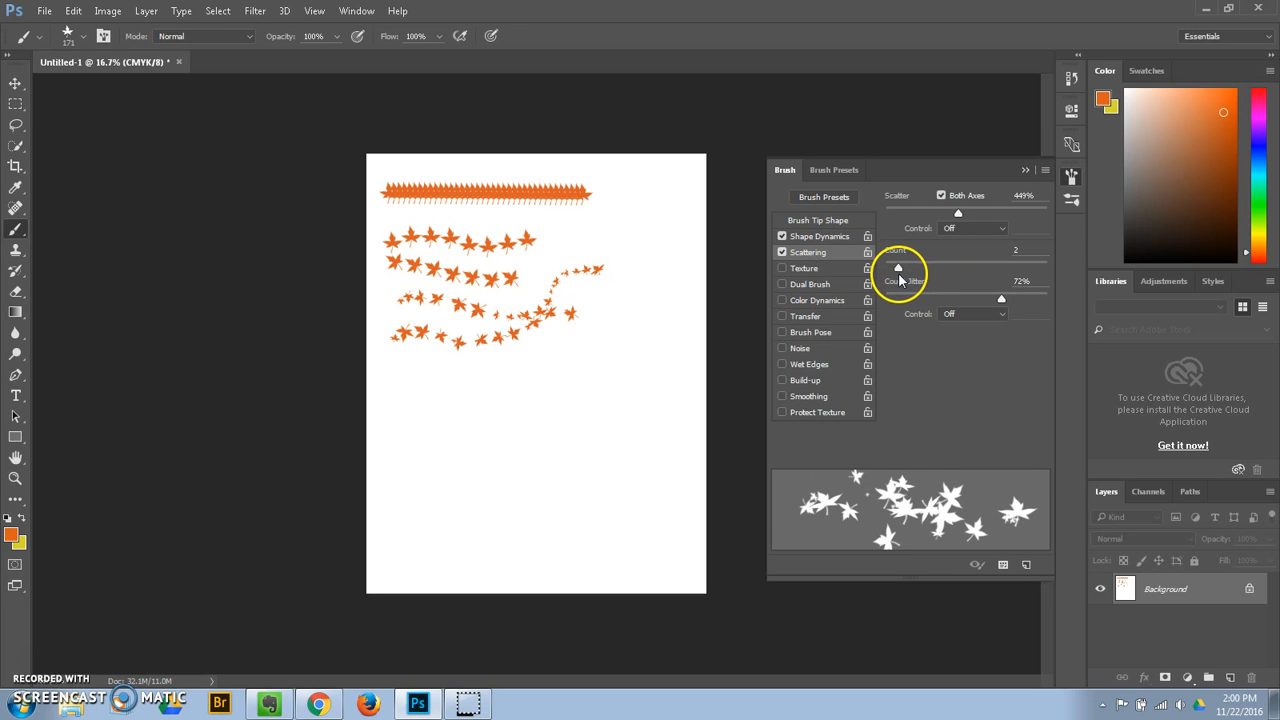
{"action": "left_click", "coordinate": [423, 385]}
{"action": "left_click_drag", "start_coordinate": [556, 393], "coordinate": [612, 372]}
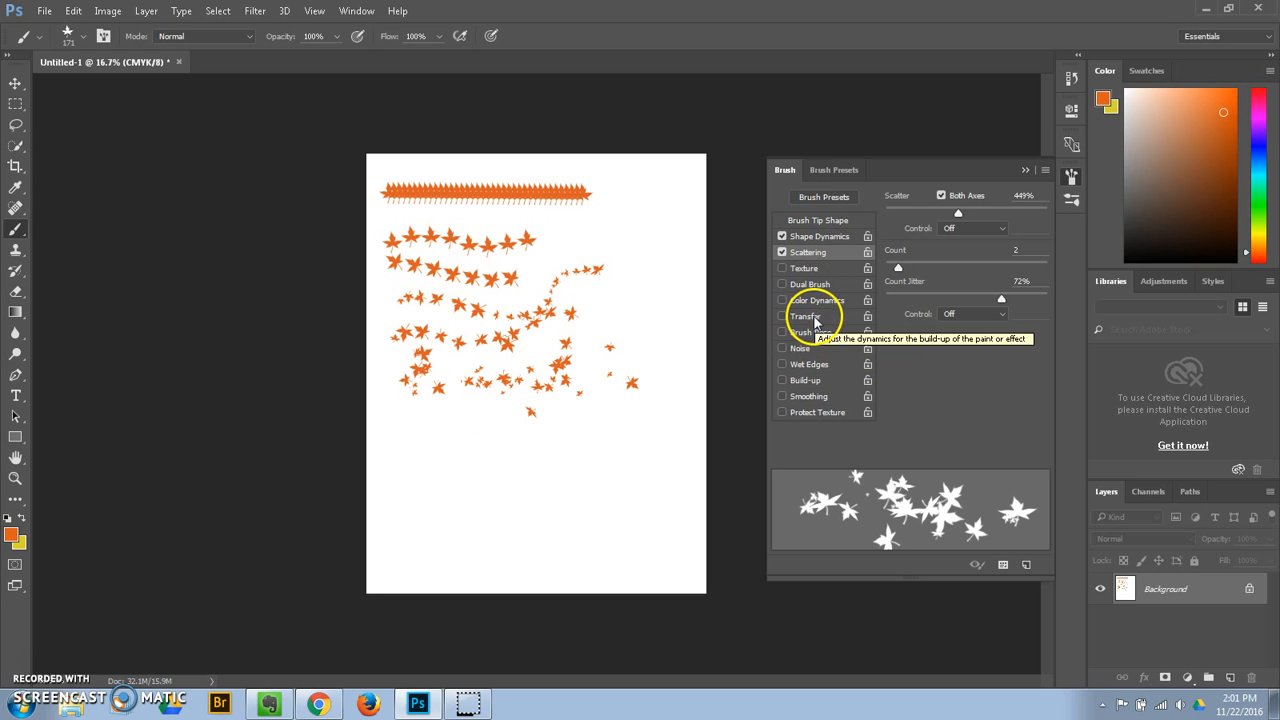
Step: Enable Color Dynamics and paint two scattered rows, the first at 25% foreground/background jitter, the lower one with hue jitter at 34%
{"action": "left_click", "coordinate": [812, 302]}
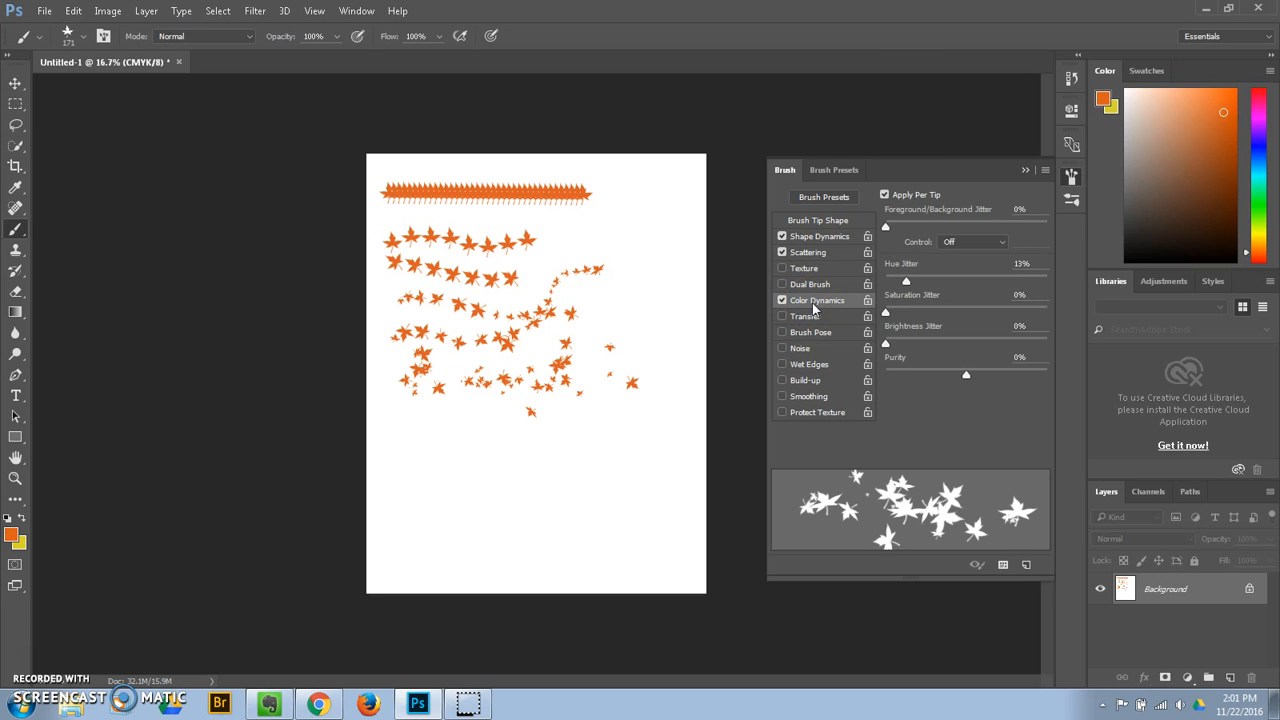
{"action": "left_click_drag", "start_coordinate": [886, 226], "coordinate": [926, 228]}
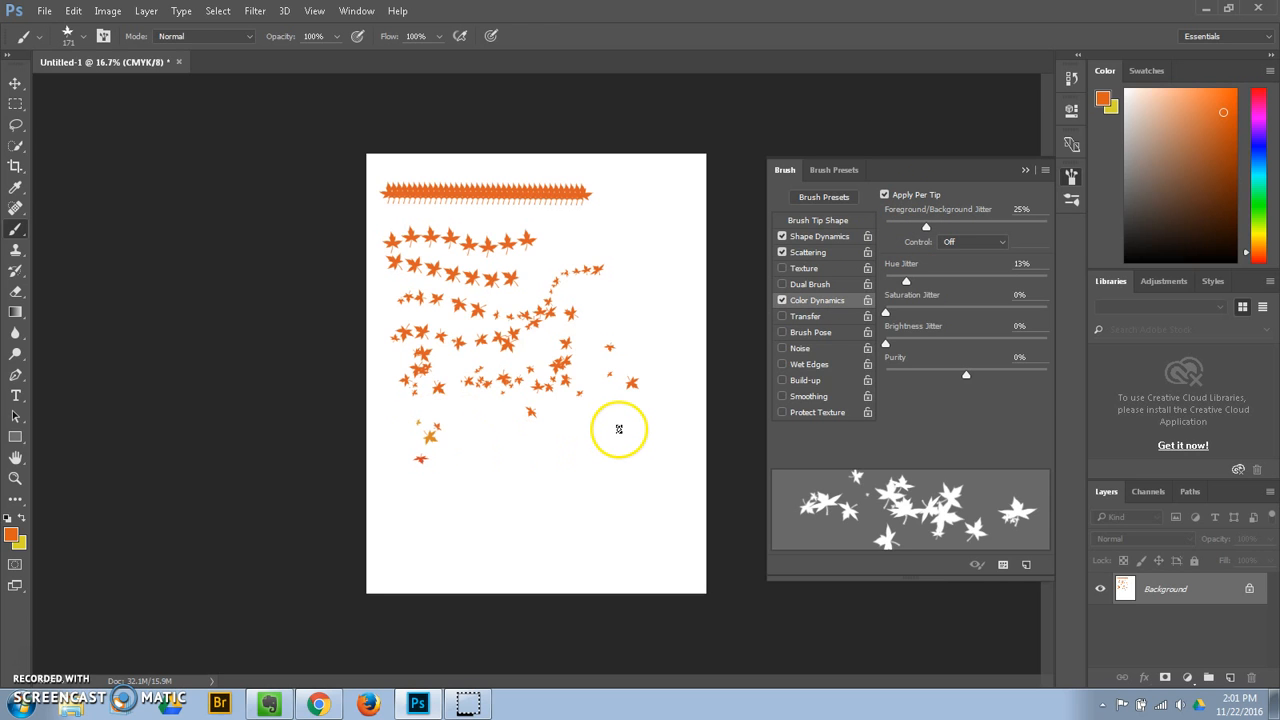
{"action": "mouse_move", "coordinate": [615, 428]}
{"action": "left_mouse_down"}
{"action": "mouse_move", "coordinate": [476, 440]}
{"action": "mouse_move", "coordinate": [565, 458]}
{"action": "mouse_move", "coordinate": [450, 413]}
{"action": "left_mouse_up"}
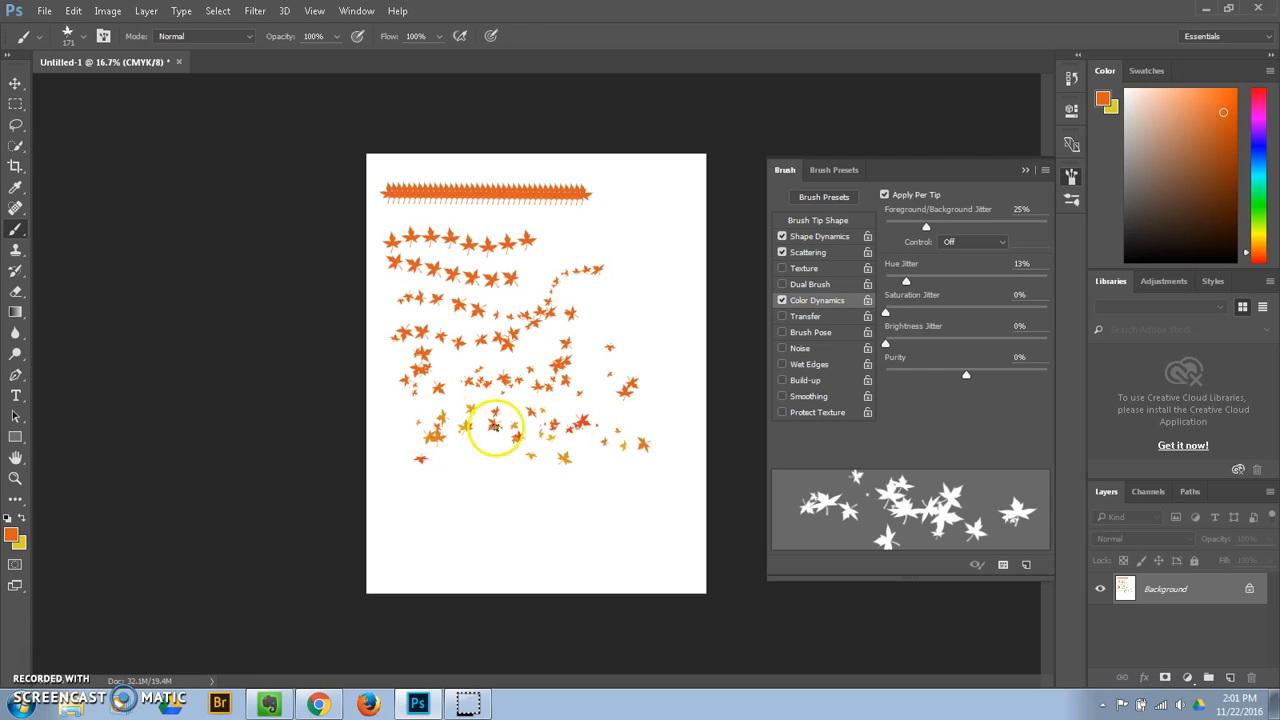
{"action": "left_click_drag", "start_coordinate": [906, 281], "coordinate": [943, 281]}
{"action": "left_click_drag", "start_coordinate": [462, 486], "coordinate": [613, 485]}
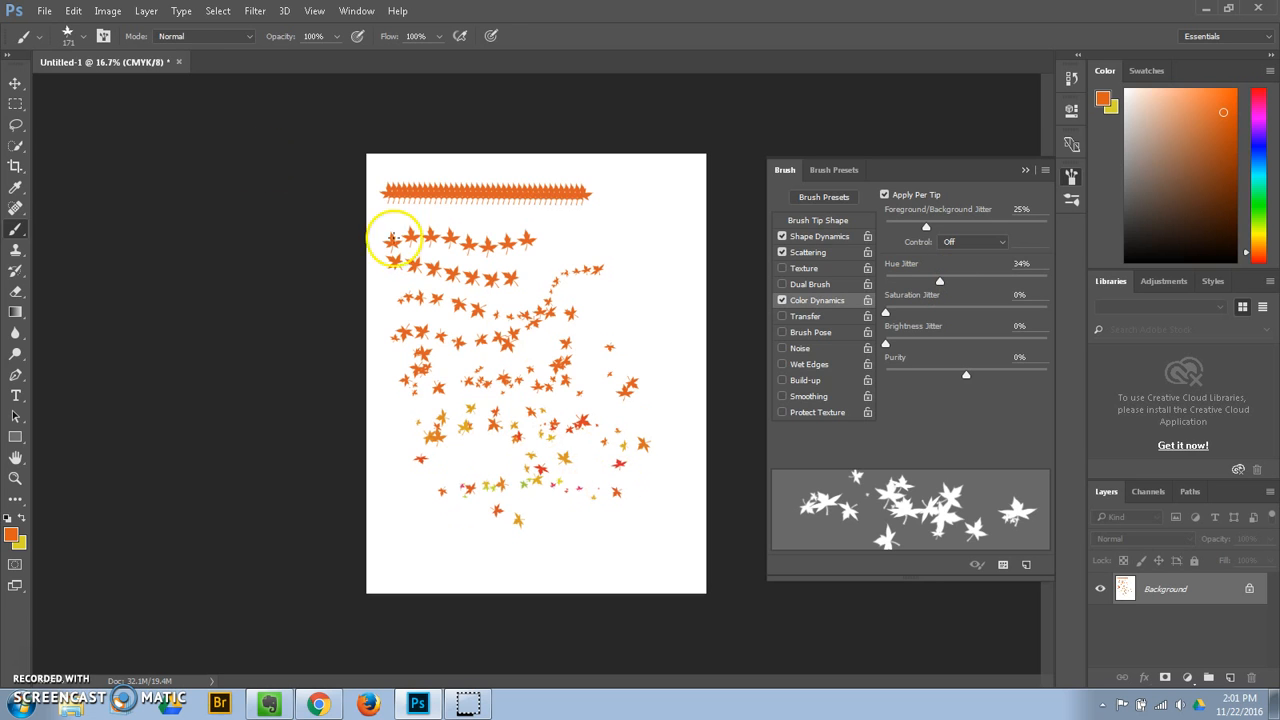
Step: Set the brush size to 322 px and paint larger multicoloured leaves along the upper right side of the page
{"action": "left_click", "coordinate": [85, 42]}
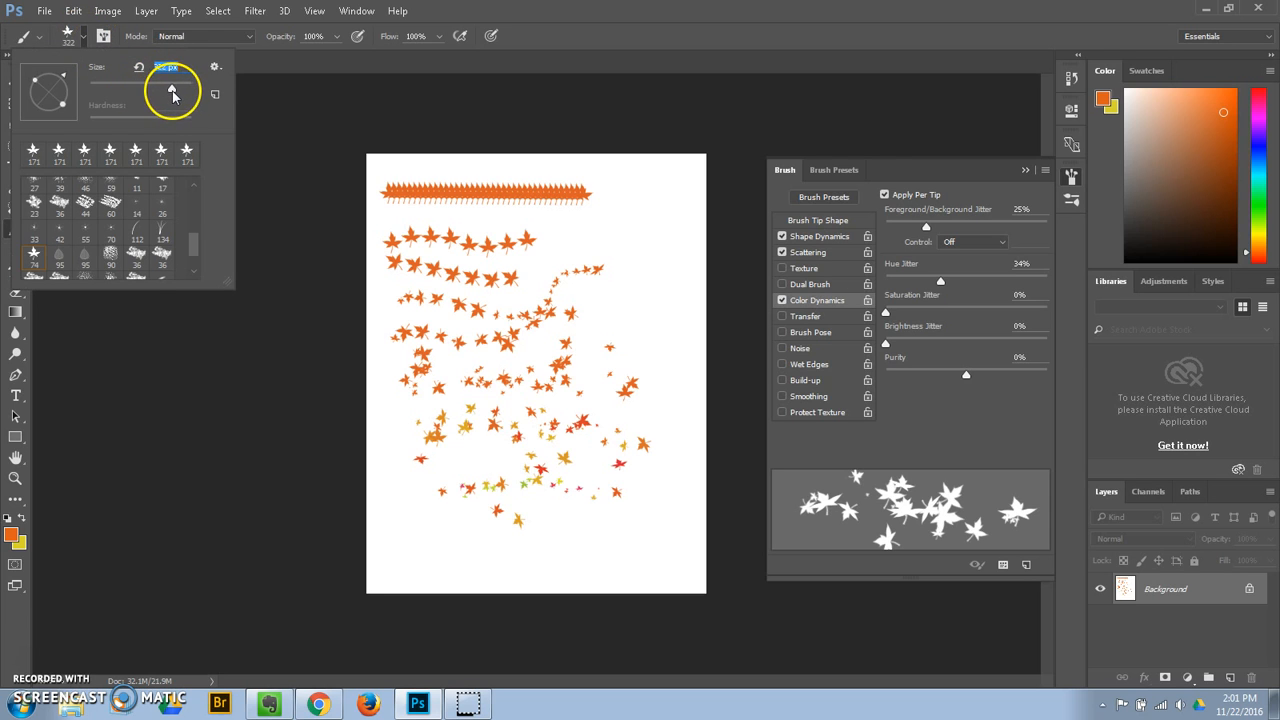
{"action": "mouse_move", "coordinate": [602, 219]}
{"action": "left_mouse_down"}
{"action": "mouse_move", "coordinate": [671, 277]}
{"action": "mouse_move", "coordinate": [636, 255]}
{"action": "mouse_move", "coordinate": [608, 267]}
{"action": "left_mouse_up"}
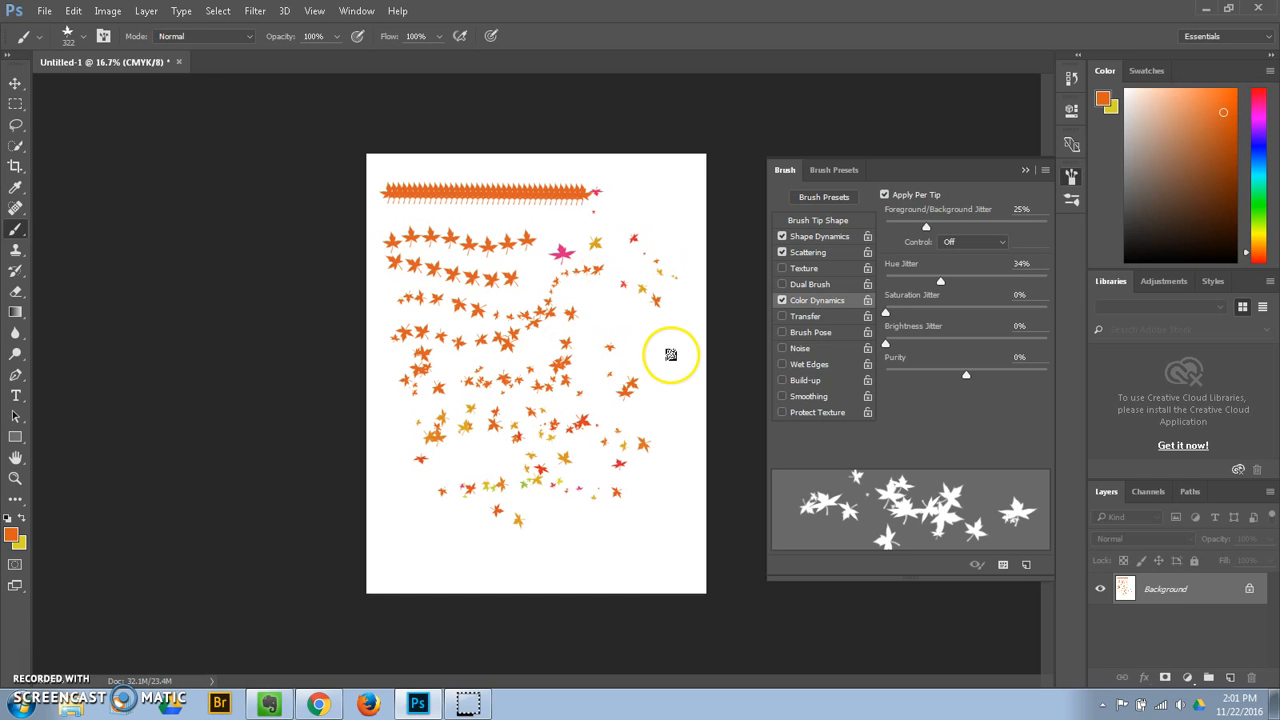
{"action": "left_click_drag", "start_coordinate": [612, 326], "coordinate": [574, 326]}
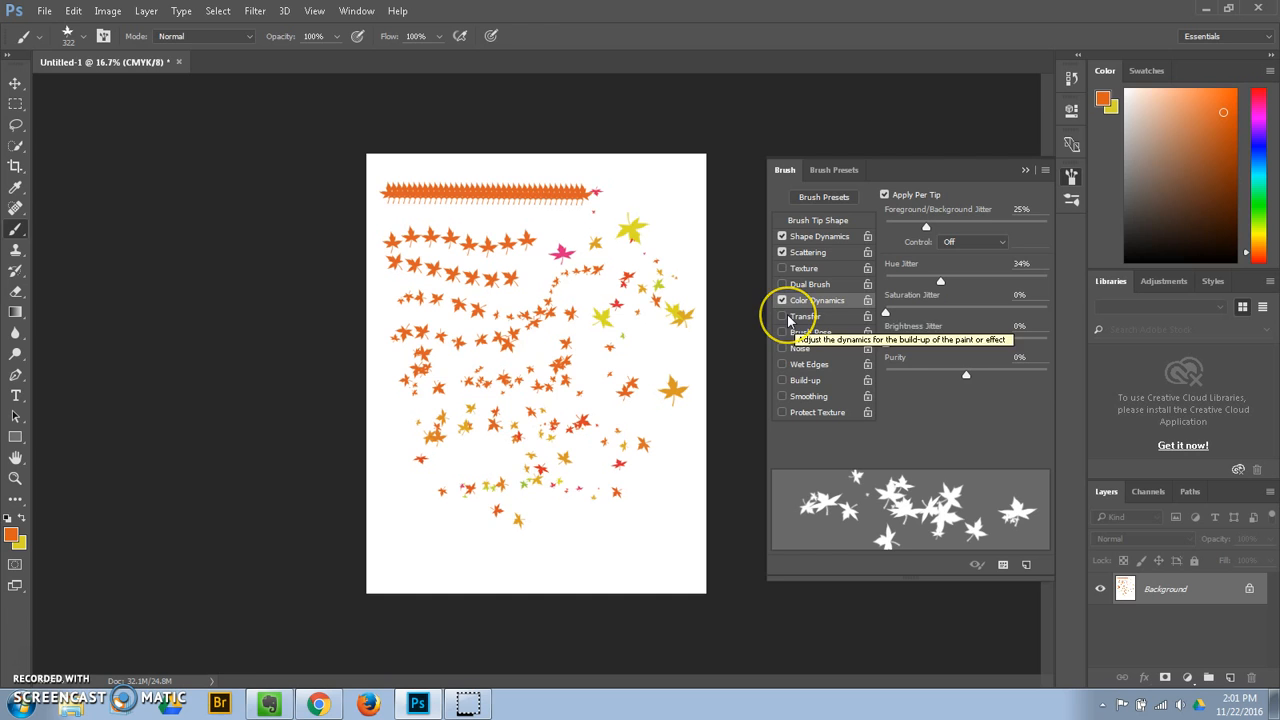
Step: Enable Transfer with 22% opacity jitter and paint scattered leaves of varying opacity across the page
{"action": "left_click", "coordinate": [782, 316]}
{"action": "left_click", "coordinate": [810, 318]}
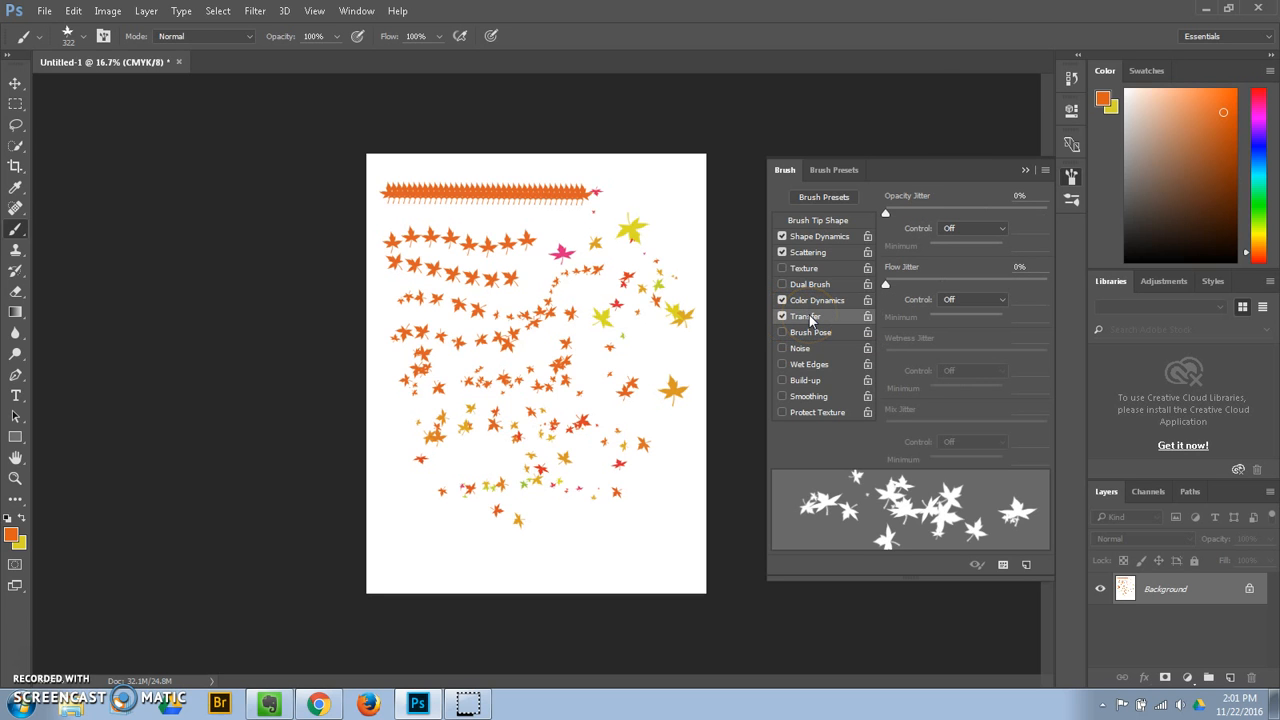
{"action": "left_click_drag", "start_coordinate": [886, 212], "coordinate": [920, 212]}
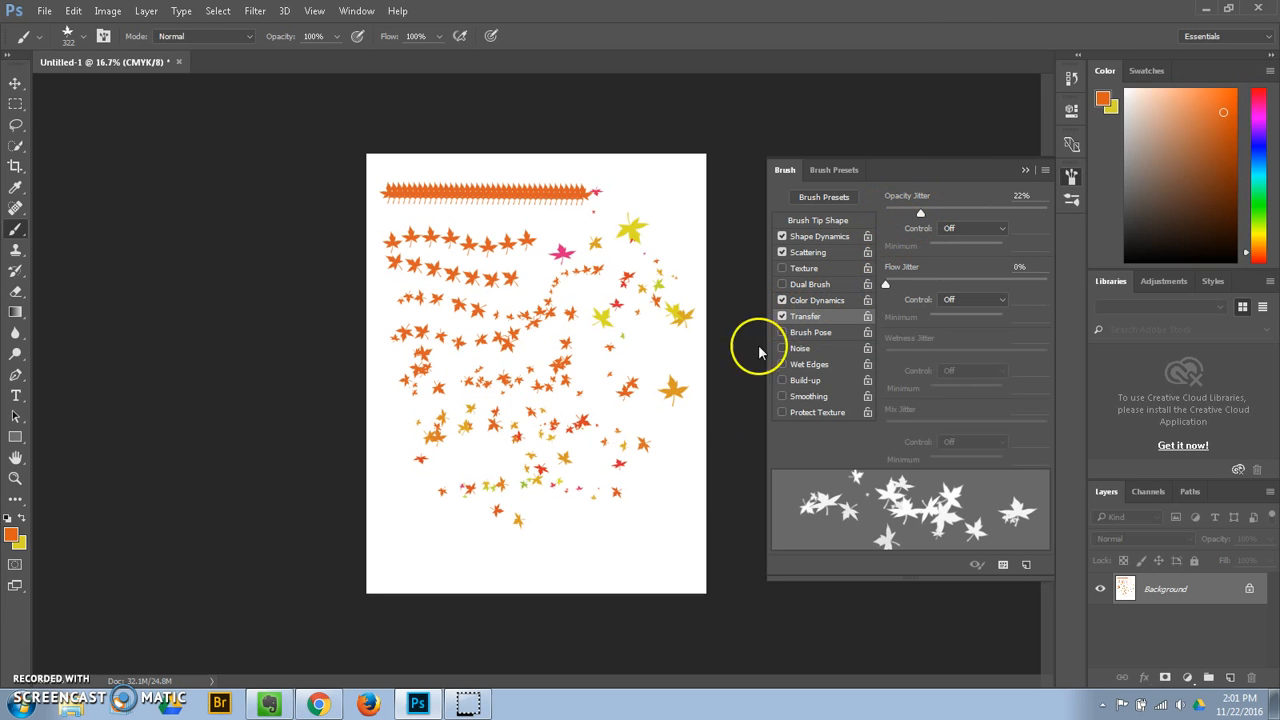
{"action": "mouse_move", "coordinate": [682, 519]}
{"action": "left_mouse_down"}
{"action": "mouse_move", "coordinate": [620, 491]}
{"action": "mouse_move", "coordinate": [557, 532]}
{"action": "mouse_move", "coordinate": [511, 518]}
{"action": "mouse_move", "coordinate": [429, 531]}
{"action": "mouse_move", "coordinate": [399, 507]}
{"action": "mouse_move", "coordinate": [460, 427]}
{"action": "mouse_move", "coordinate": [552, 437]}
{"action": "mouse_move", "coordinate": [608, 417]}
{"action": "mouse_move", "coordinate": [626, 249]}
{"action": "mouse_move", "coordinate": [670, 187]}
{"action": "mouse_move", "coordinate": [640, 179]}
{"action": "mouse_move", "coordinate": [514, 229]}
{"action": "left_mouse_up"}
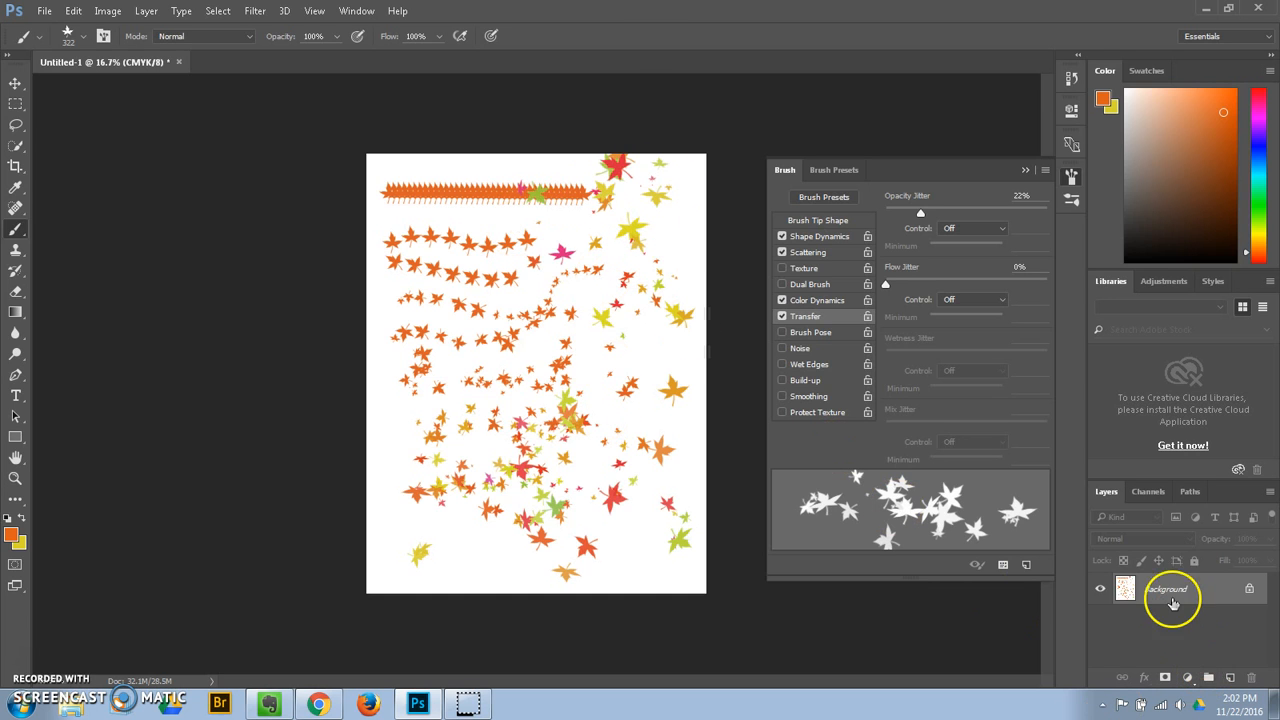
Step: Hide the Background layer and fill a new layer above it with white using the Paint Bucket tool
{"action": "left_click", "coordinate": [1229, 679]}
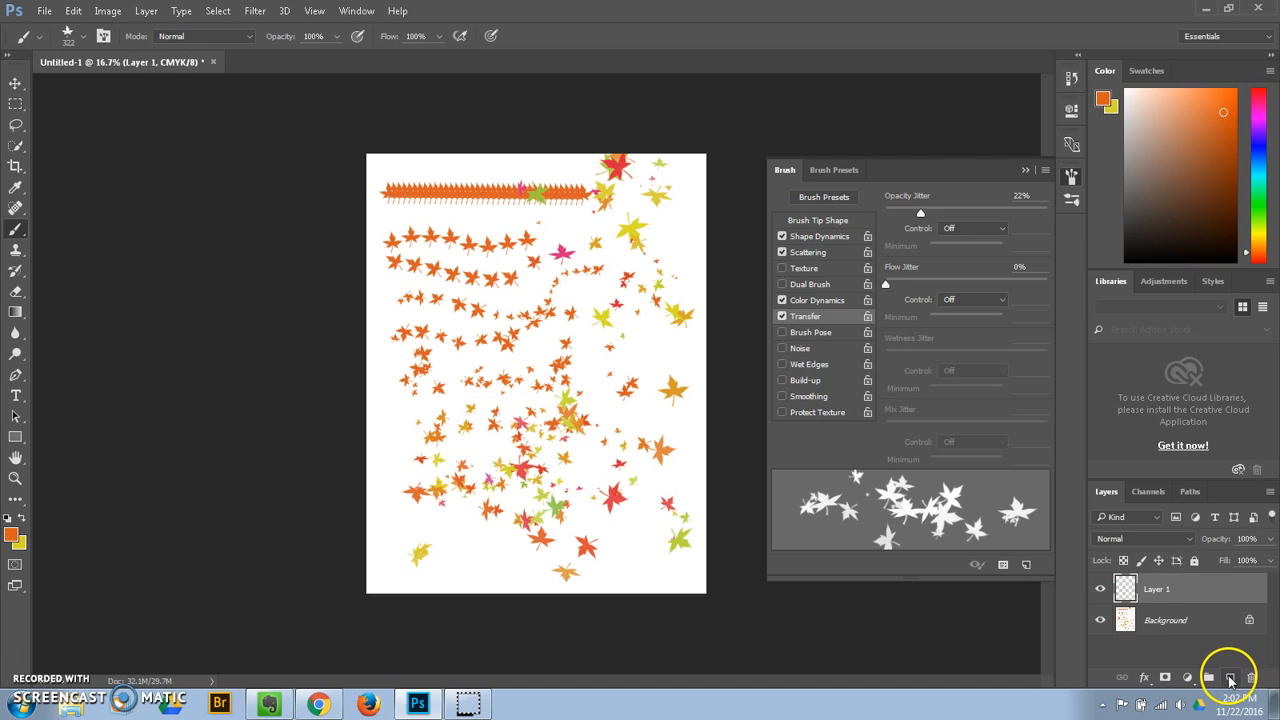
{"action": "left_click", "coordinate": [1101, 621]}
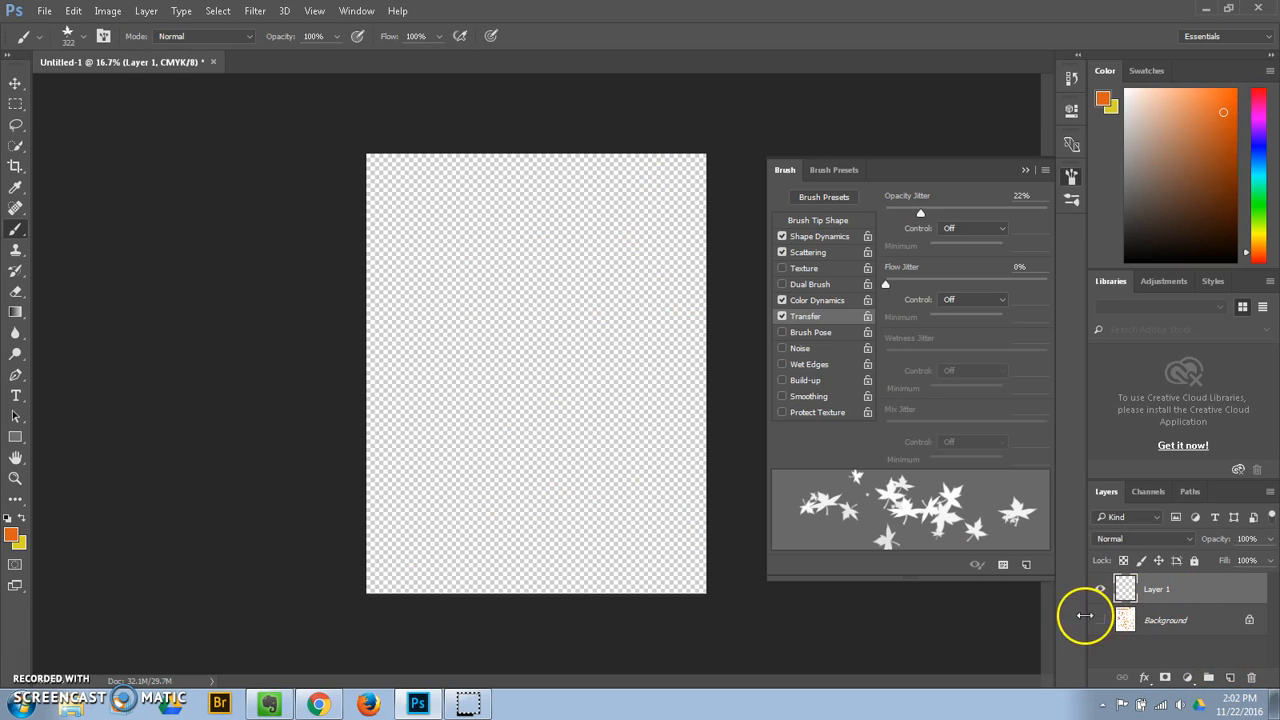
{"action": "mouse_move", "coordinate": [15, 312]}
{"action": "left_mouse_down"}
{"action": "mouse_move", "coordinate": [55, 318]}
{"action": "mouse_move", "coordinate": [58, 331]}
{"action": "left_mouse_up"}
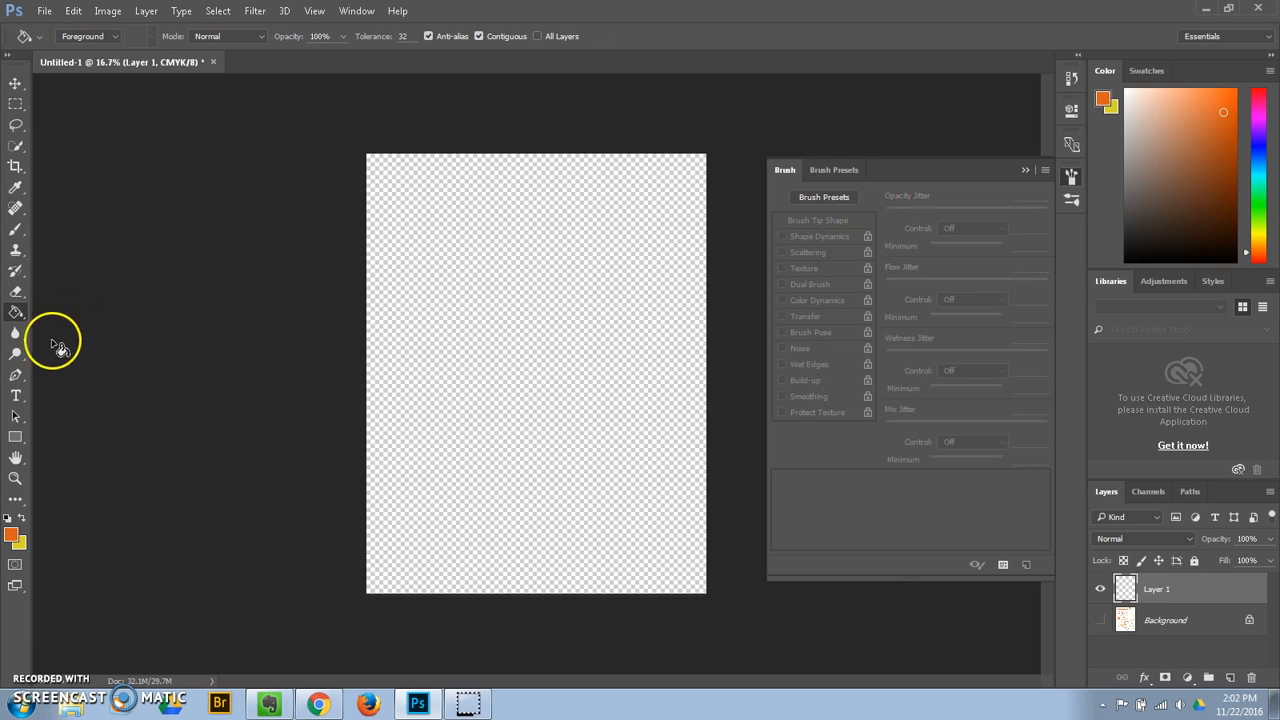
{"action": "left_click", "coordinate": [8, 519]}
{"action": "left_click", "coordinate": [21, 518]}
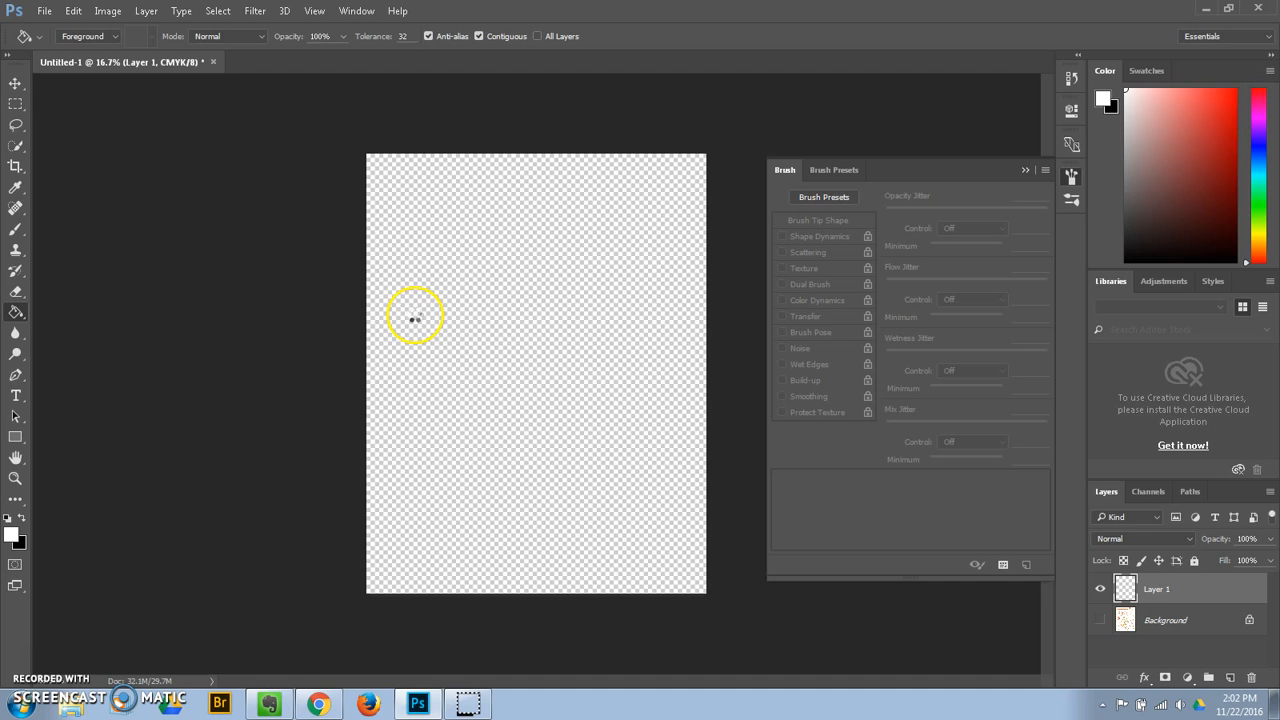
{"action": "left_click", "coordinate": [414, 319]}
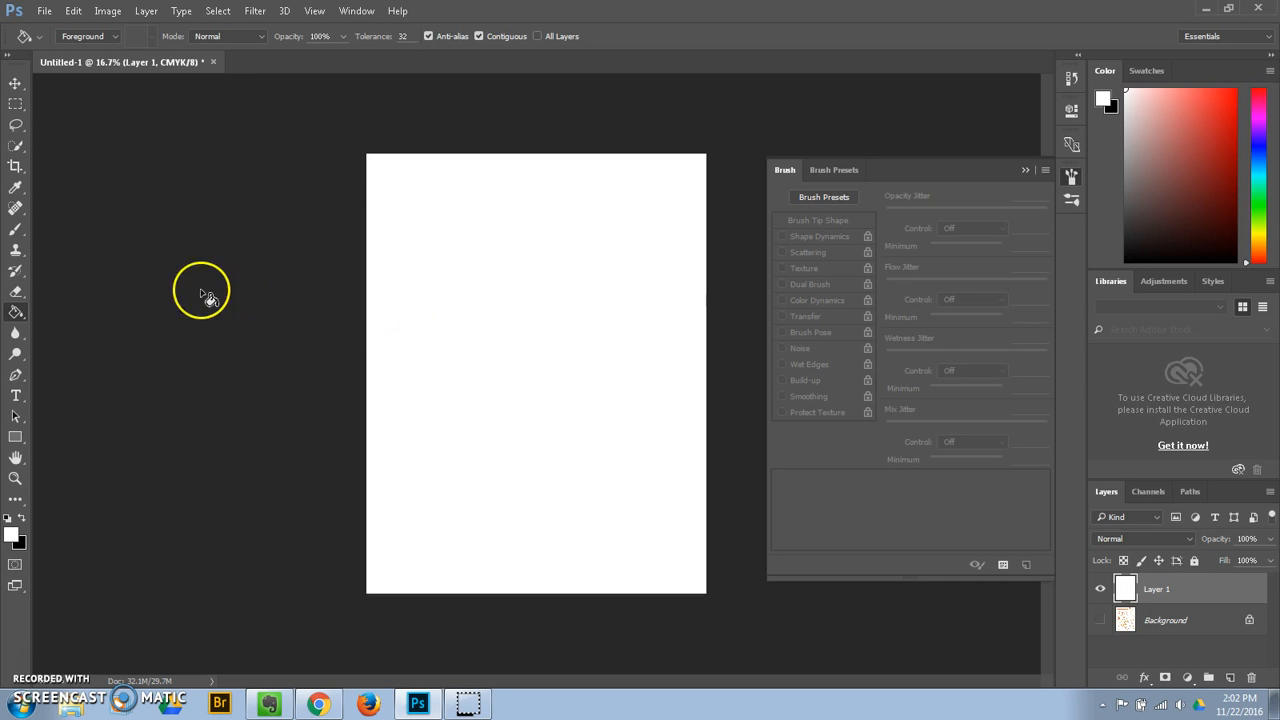
Step: Return to the Brush tool, set its size to 1811 px and paint a few large leaves in the upper part of the white layer
{"action": "right_click", "coordinate": [17, 230]}
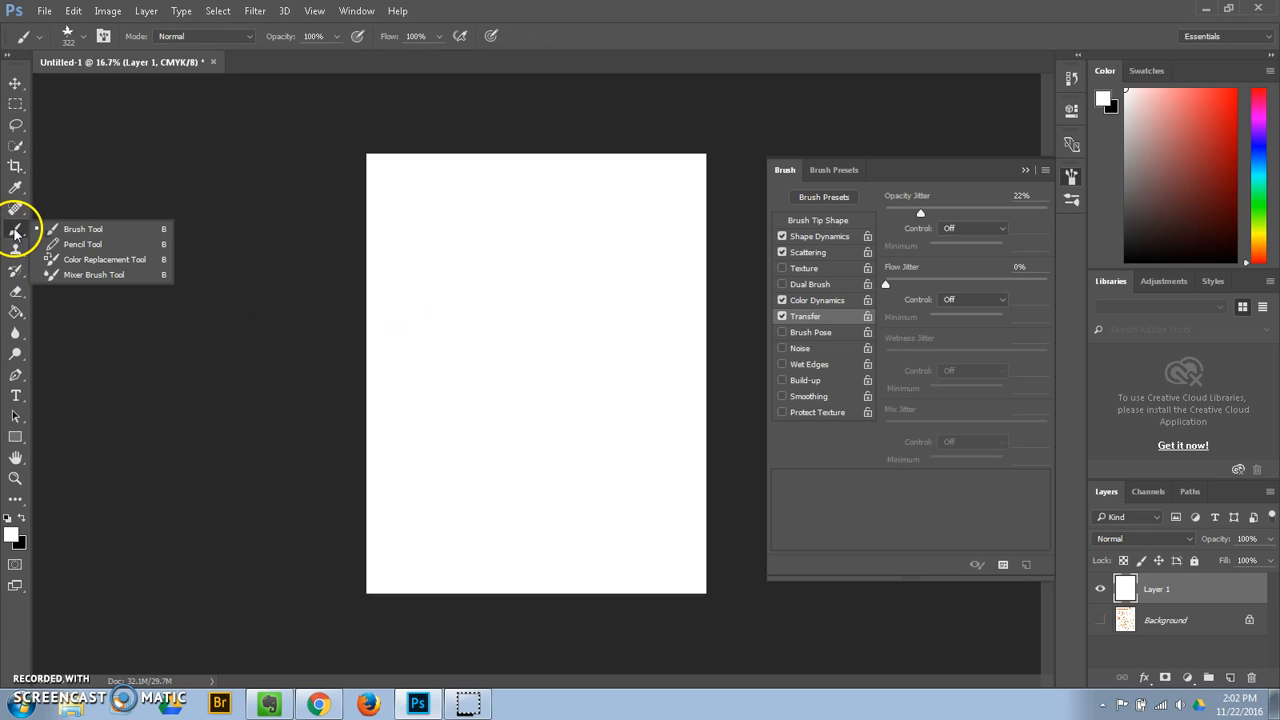
{"action": "left_click", "coordinate": [51, 225]}
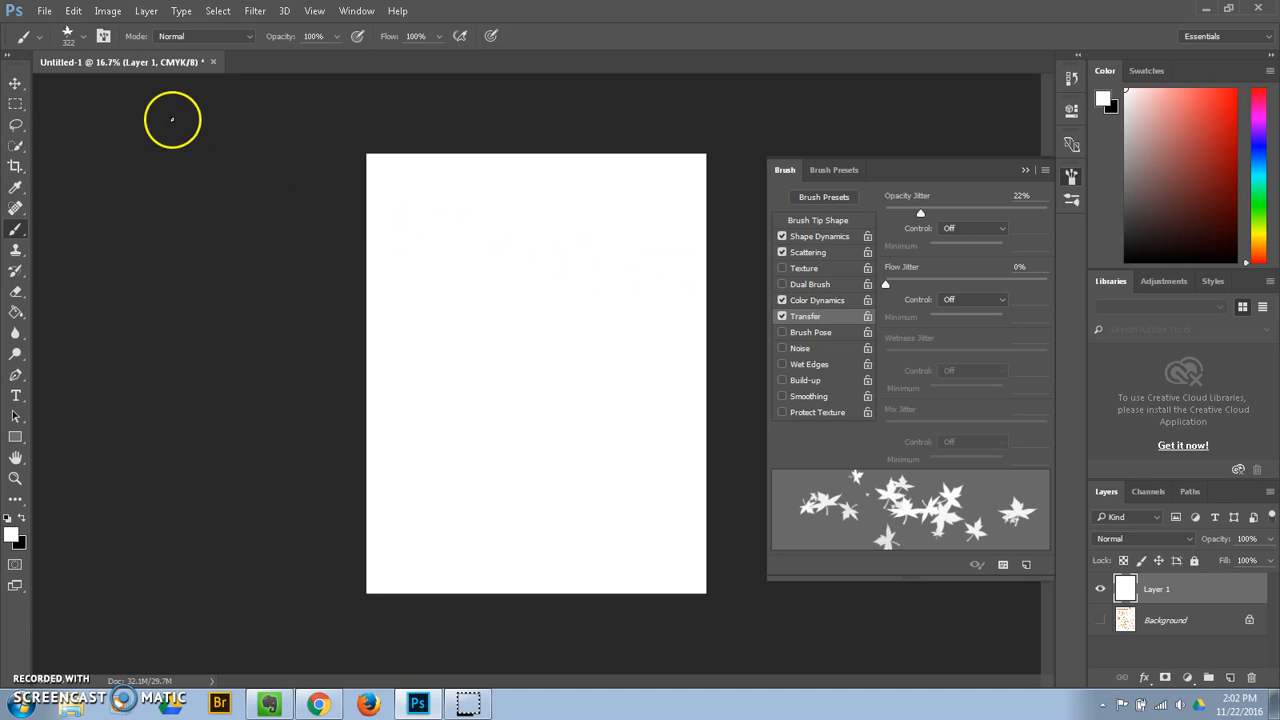
{"action": "left_click", "coordinate": [84, 37]}
{"action": "left_click_drag", "start_coordinate": [171, 88], "coordinate": [184, 87]}
{"action": "mouse_move", "coordinate": [408, 199]}
{"action": "left_mouse_down"}
{"action": "mouse_move", "coordinate": [577, 271]}
{"action": "mouse_move", "coordinate": [612, 260]}
{"action": "left_mouse_up"}
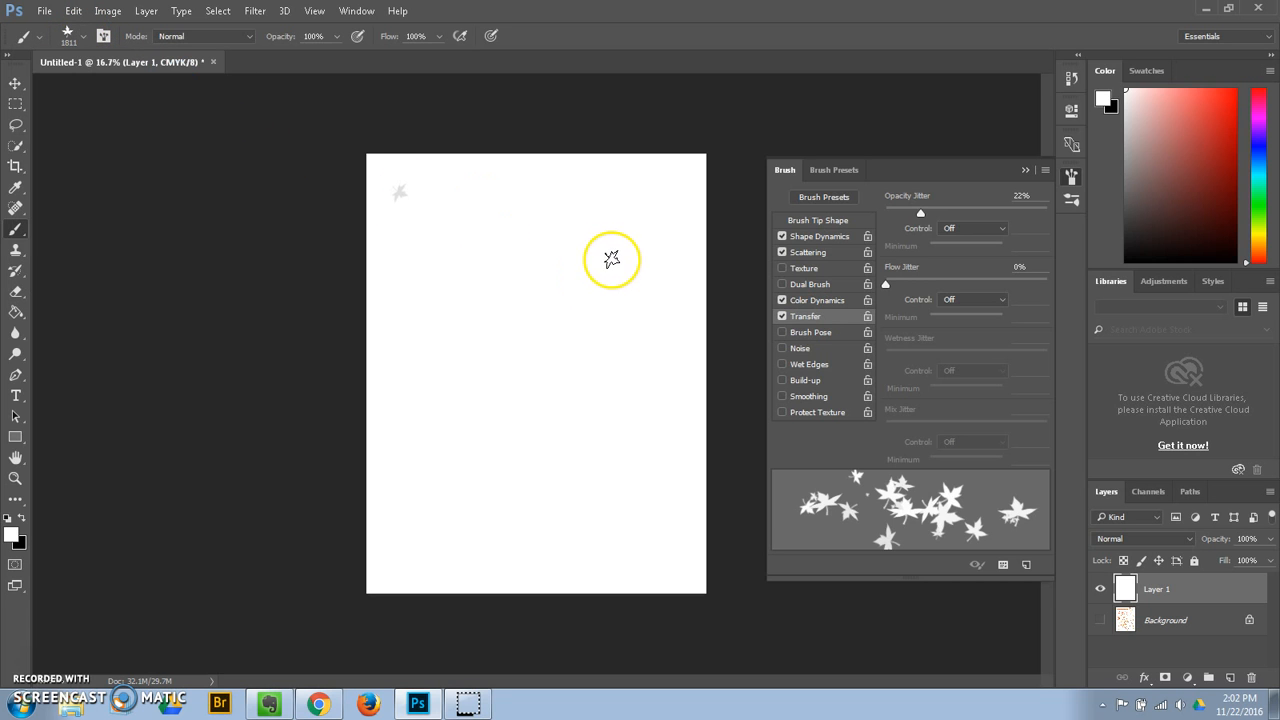
{"action": "left_click", "coordinate": [612, 259]}
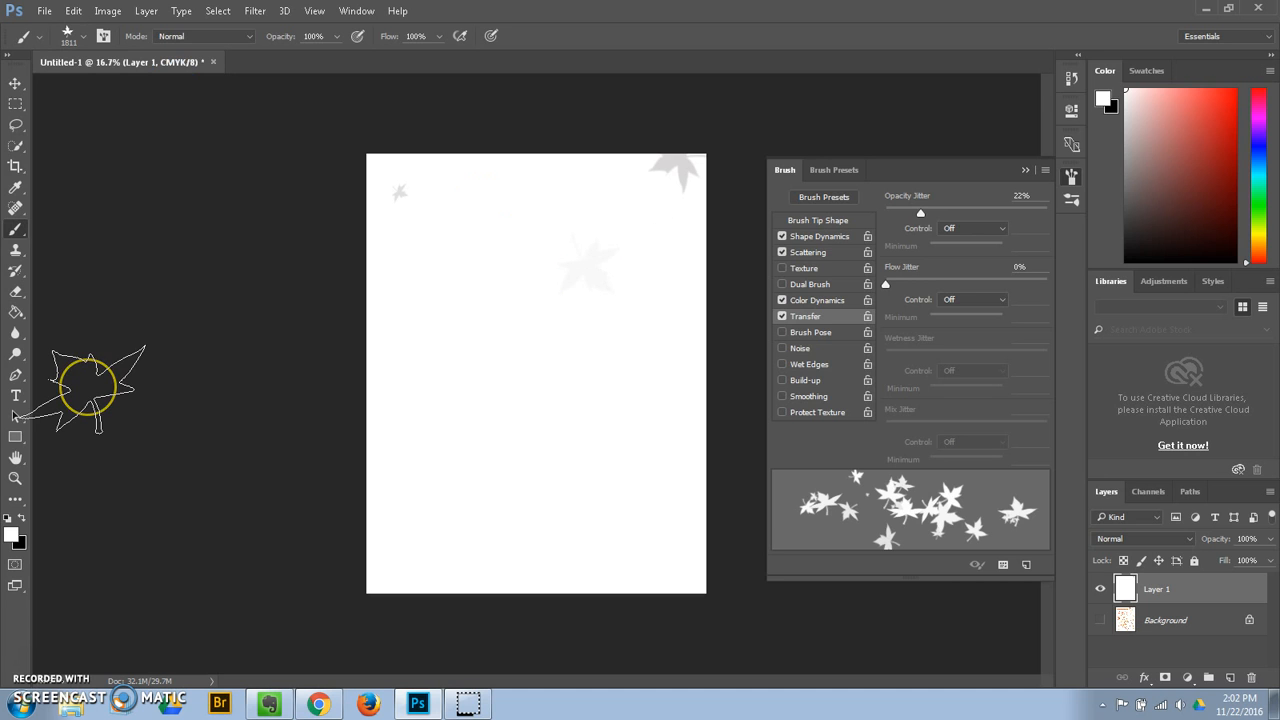
Step: Set the foreground color to a bright, fully saturated yellow with a hue of 52°
{"action": "left_click", "coordinate": [11, 537]}
{"action": "left_click", "coordinate": [654, 349]}
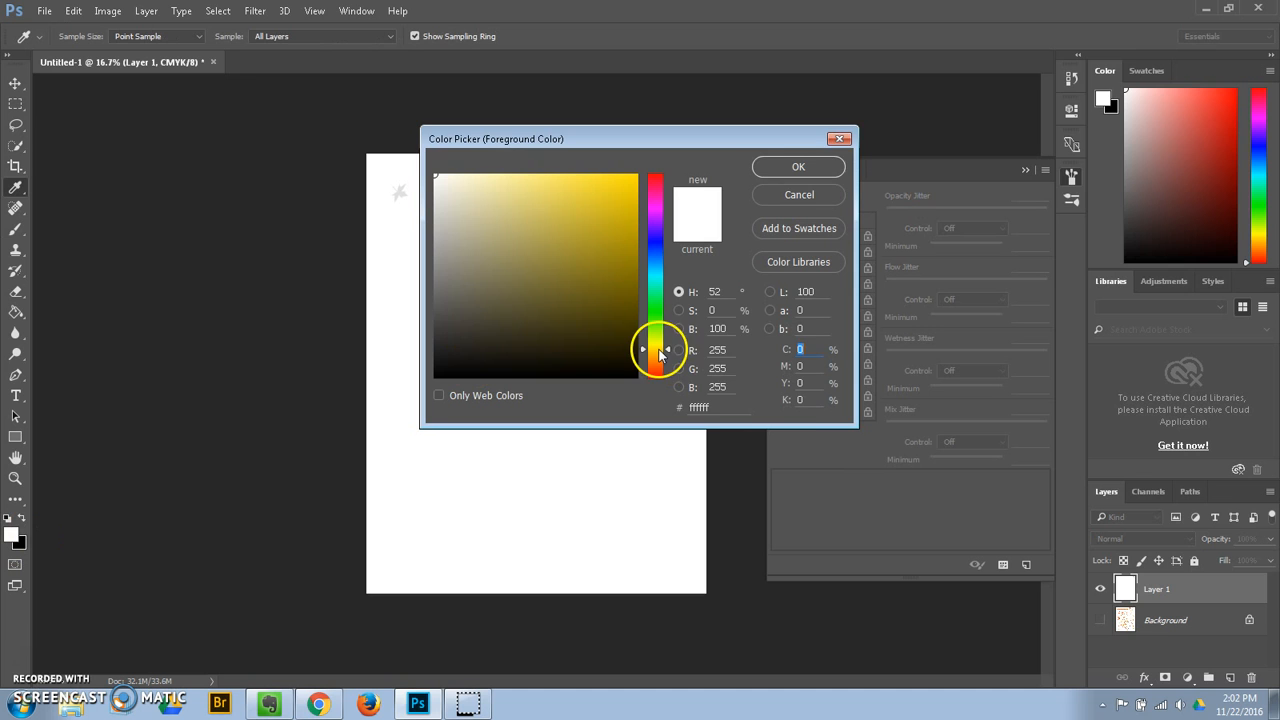
{"action": "left_click", "coordinate": [826, 164]}
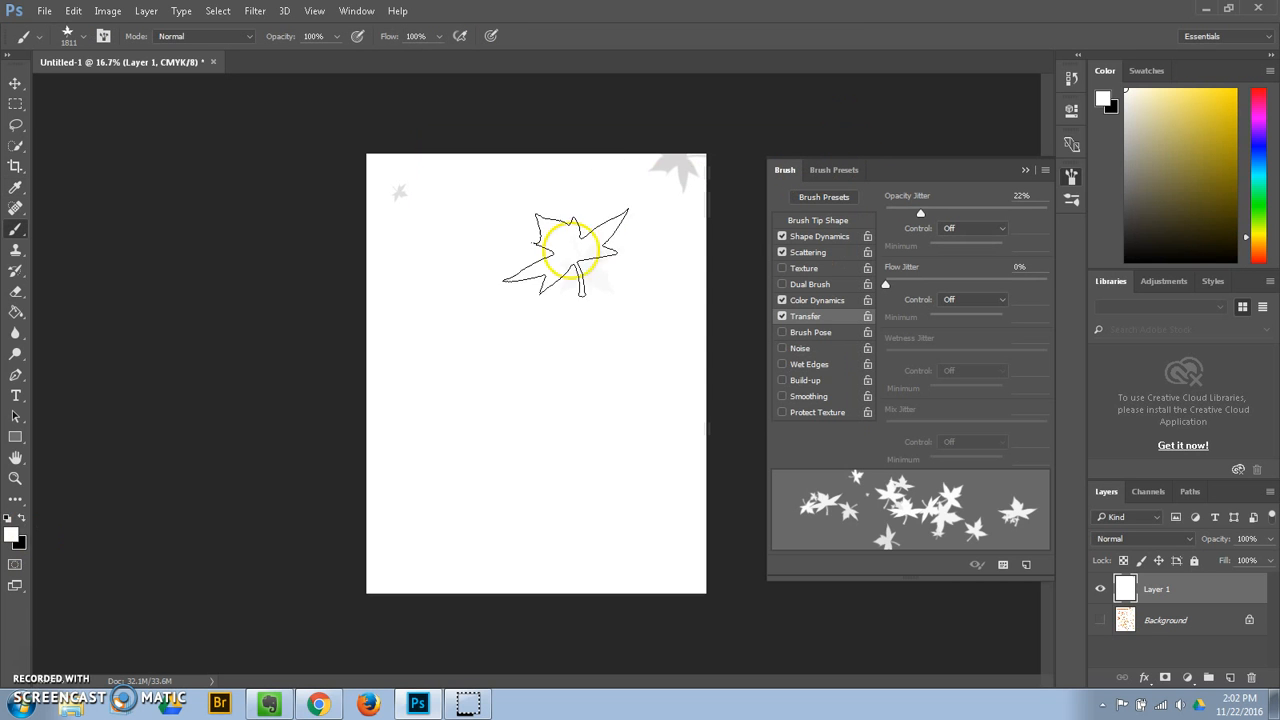
{"action": "left_click", "coordinate": [16, 536]}
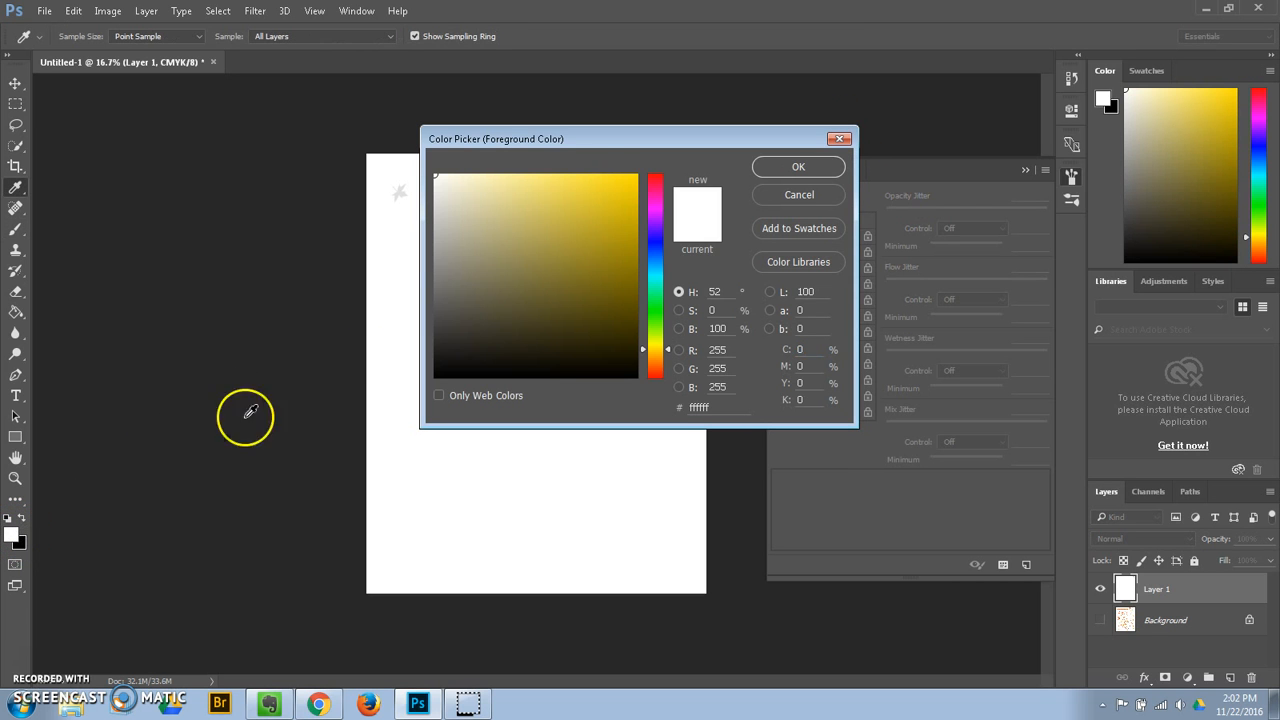
{"action": "left_click_drag", "start_coordinate": [591, 215], "coordinate": [650, 164]}
{"action": "left_click", "coordinate": [790, 167]}
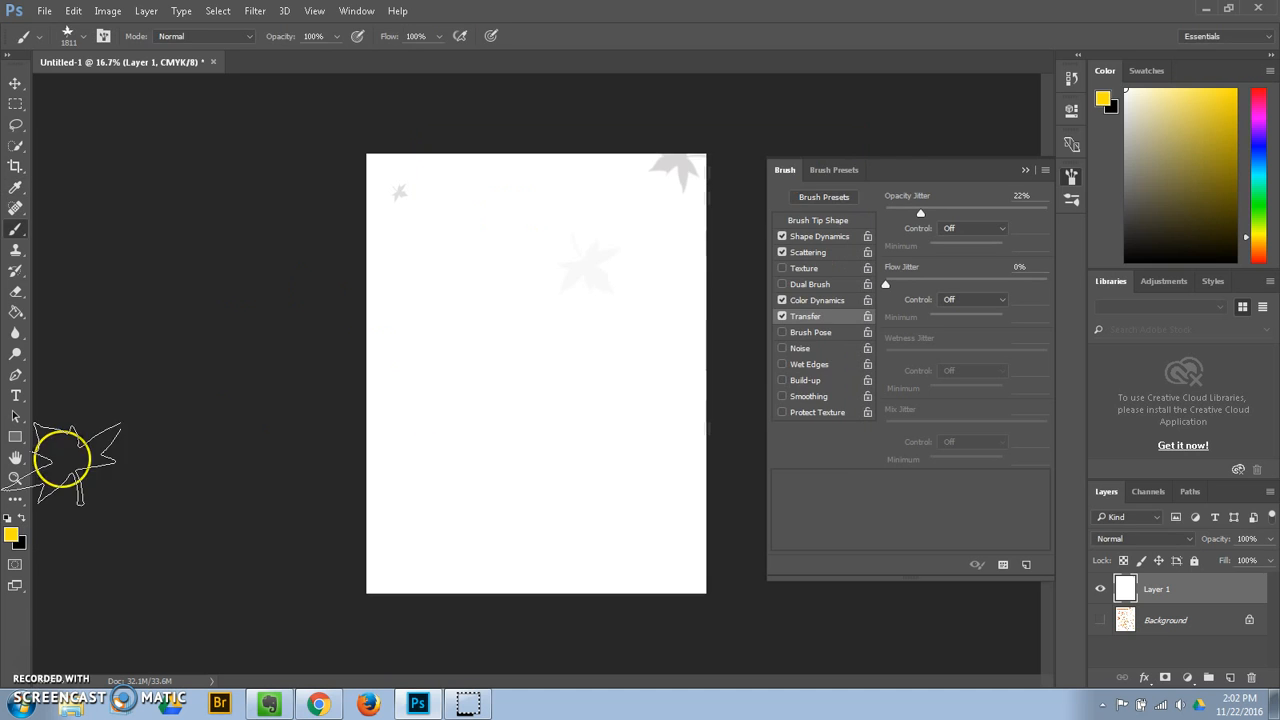
Step: Set the background color to brown #9b5f18 and return to the Brush tool
{"action": "left_click", "coordinate": [20, 541]}
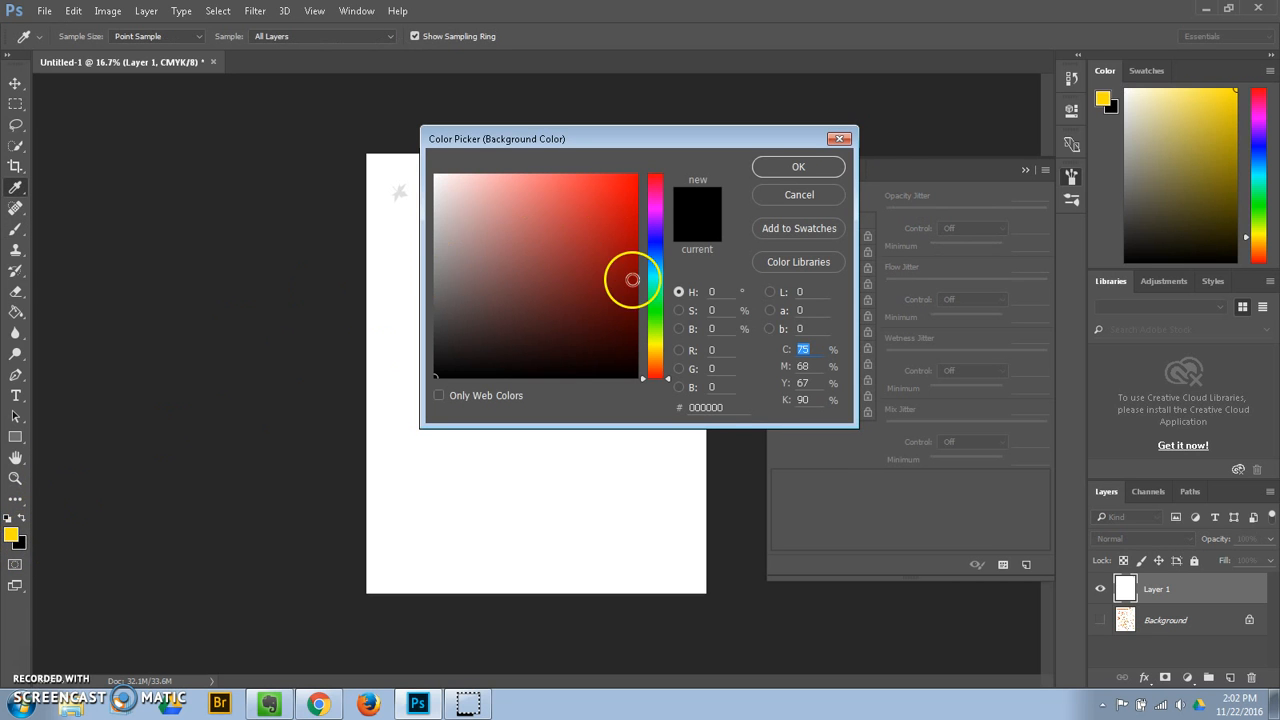
{"action": "left_click", "coordinate": [655, 360]}
{"action": "left_click", "coordinate": [606, 254]}
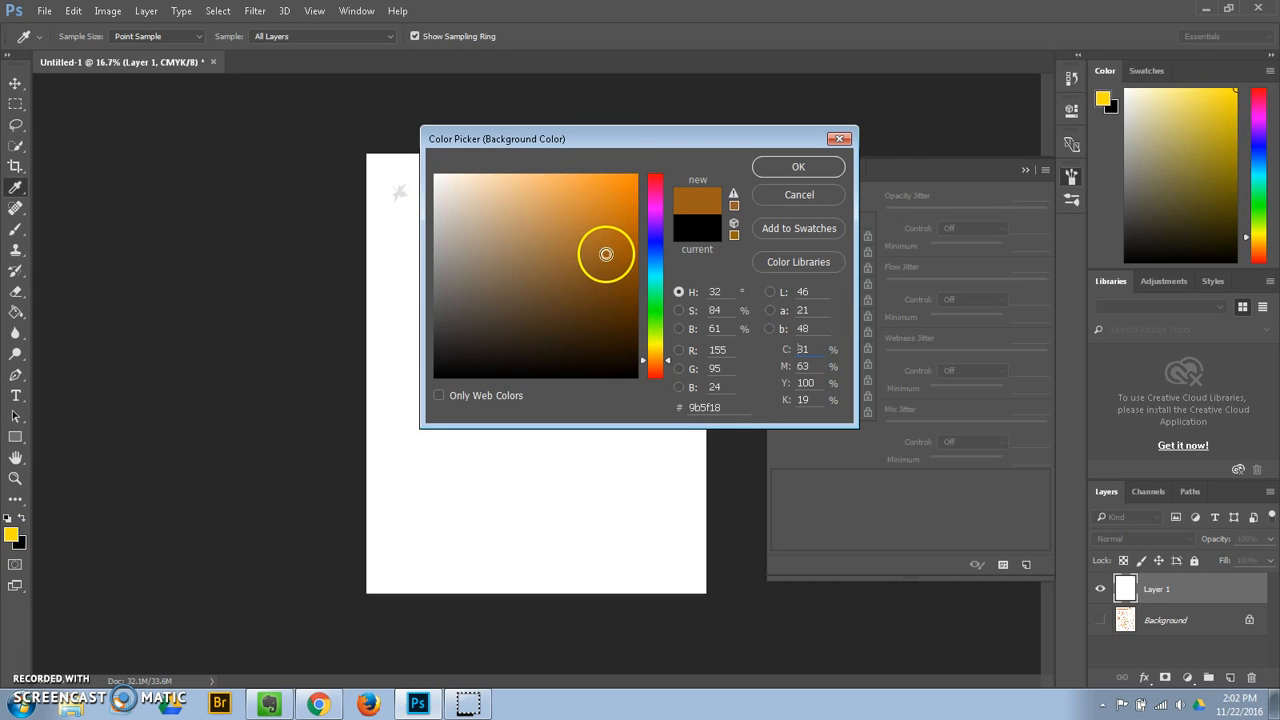
{"action": "left_click", "coordinate": [798, 167]}
{"action": "key", "text": "b"}
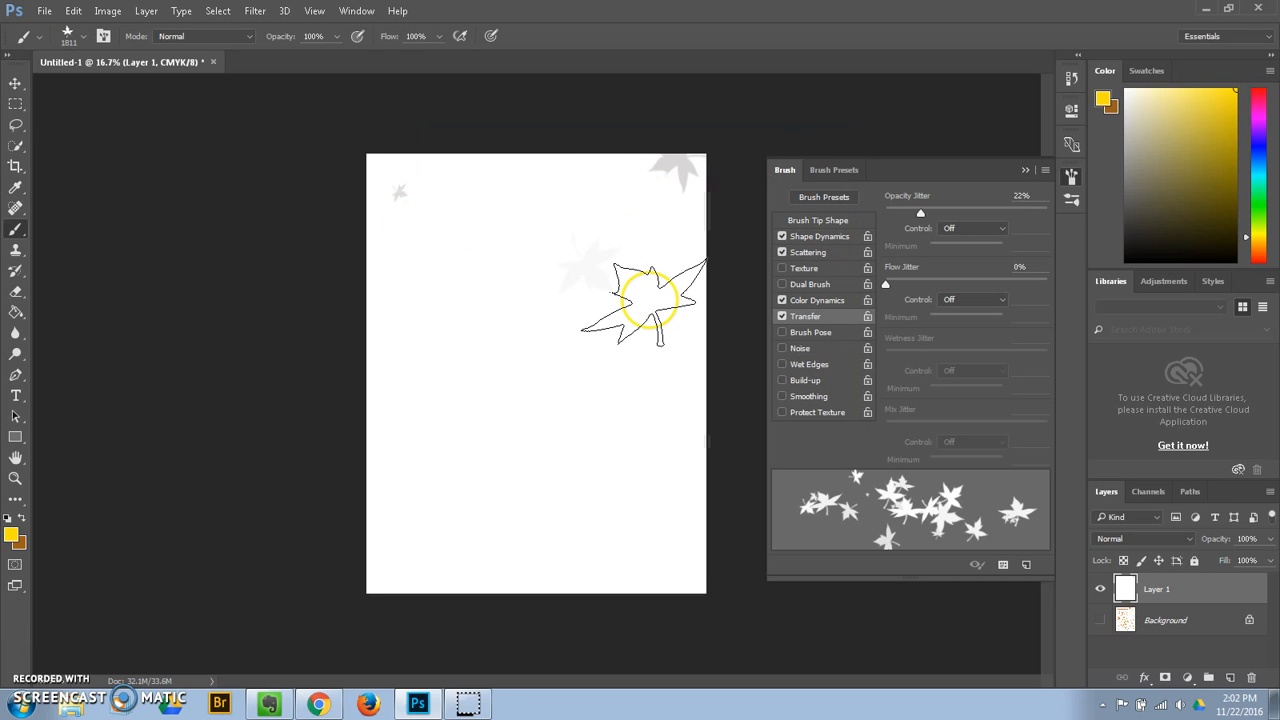
Step: Paint several large leaves in varied yellow, orange, red and green tones over the upper and middle page
{"action": "left_click", "coordinate": [648, 303]}
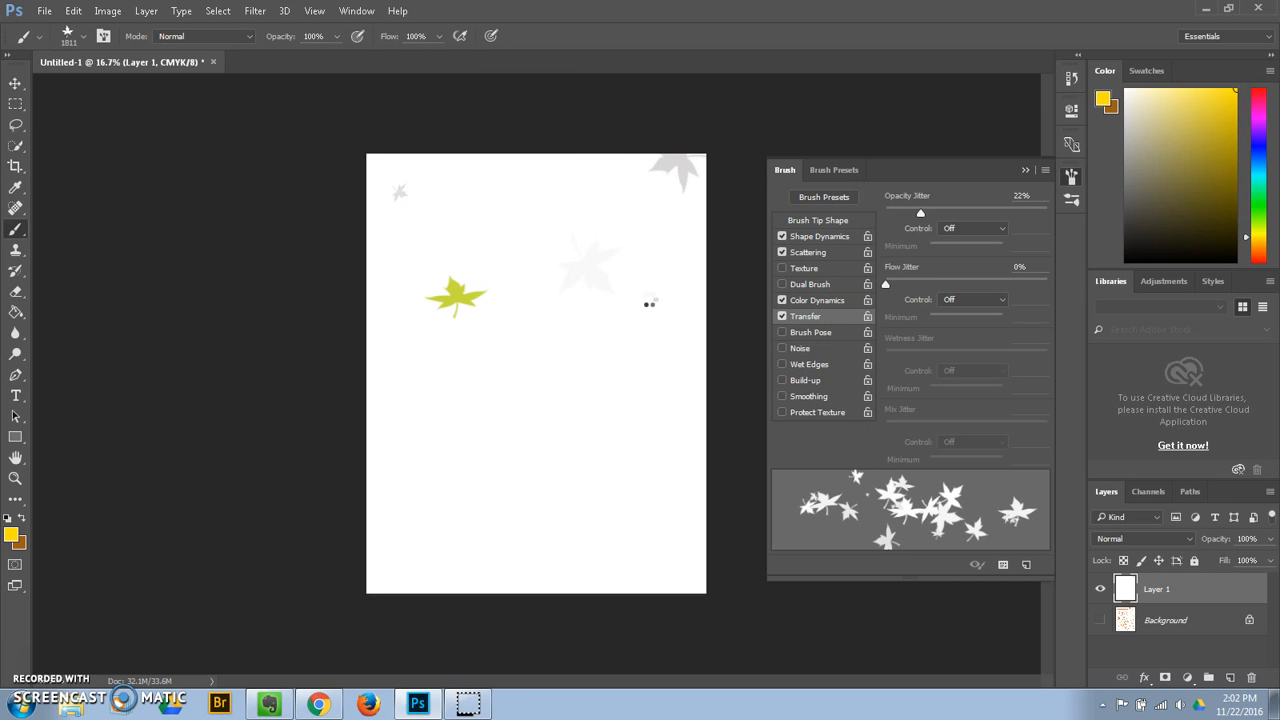
{"action": "left_click", "coordinate": [652, 301]}
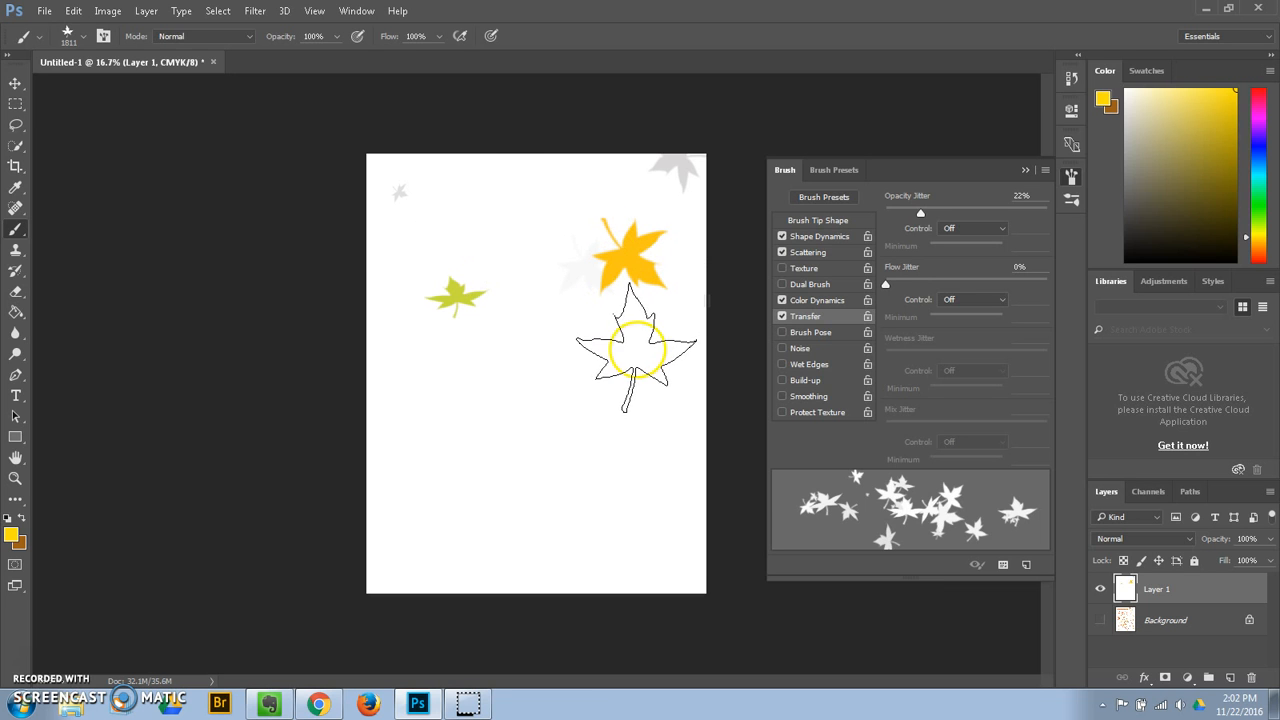
{"action": "left_click", "coordinate": [637, 345]}
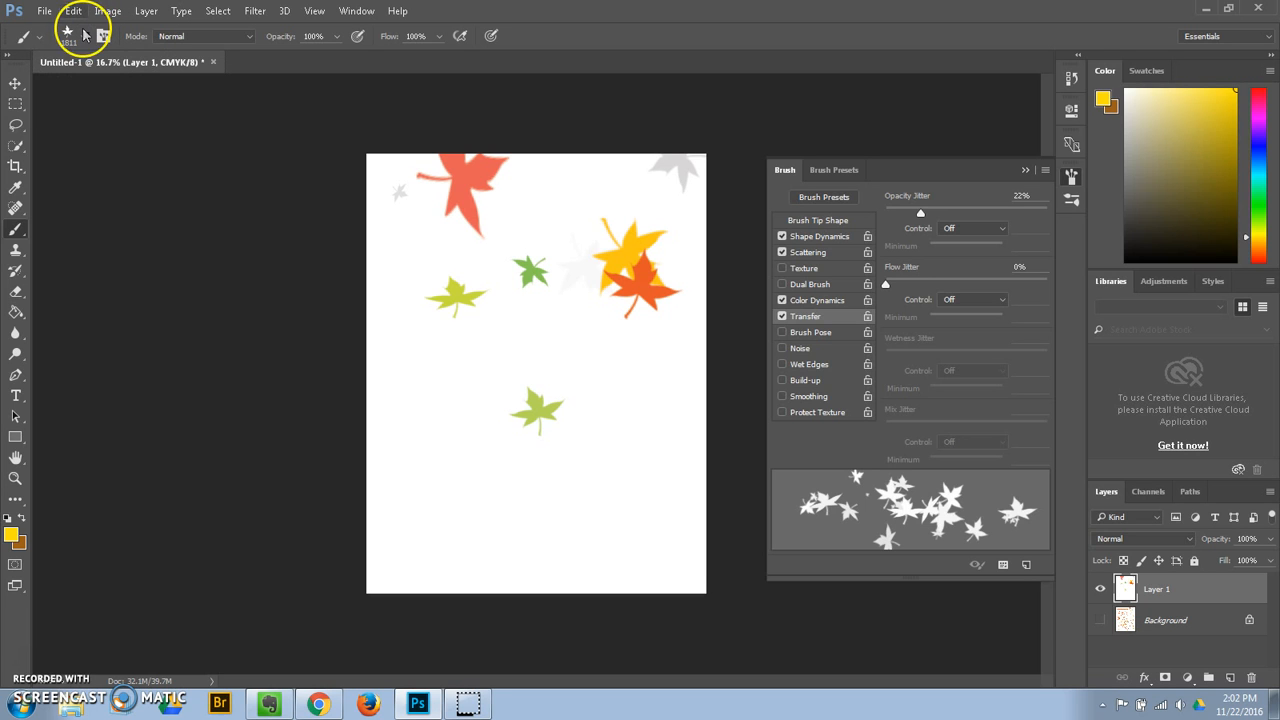
Step: Reduce the leaf brush size to 187 px
{"action": "left_click", "coordinate": [85, 35]}
{"action": "mouse_move", "coordinate": [180, 88]}
{"action": "left_mouse_down"}
{"action": "mouse_move", "coordinate": [148, 88]}
{"action": "mouse_move", "coordinate": [162, 88]}
{"action": "left_mouse_up"}
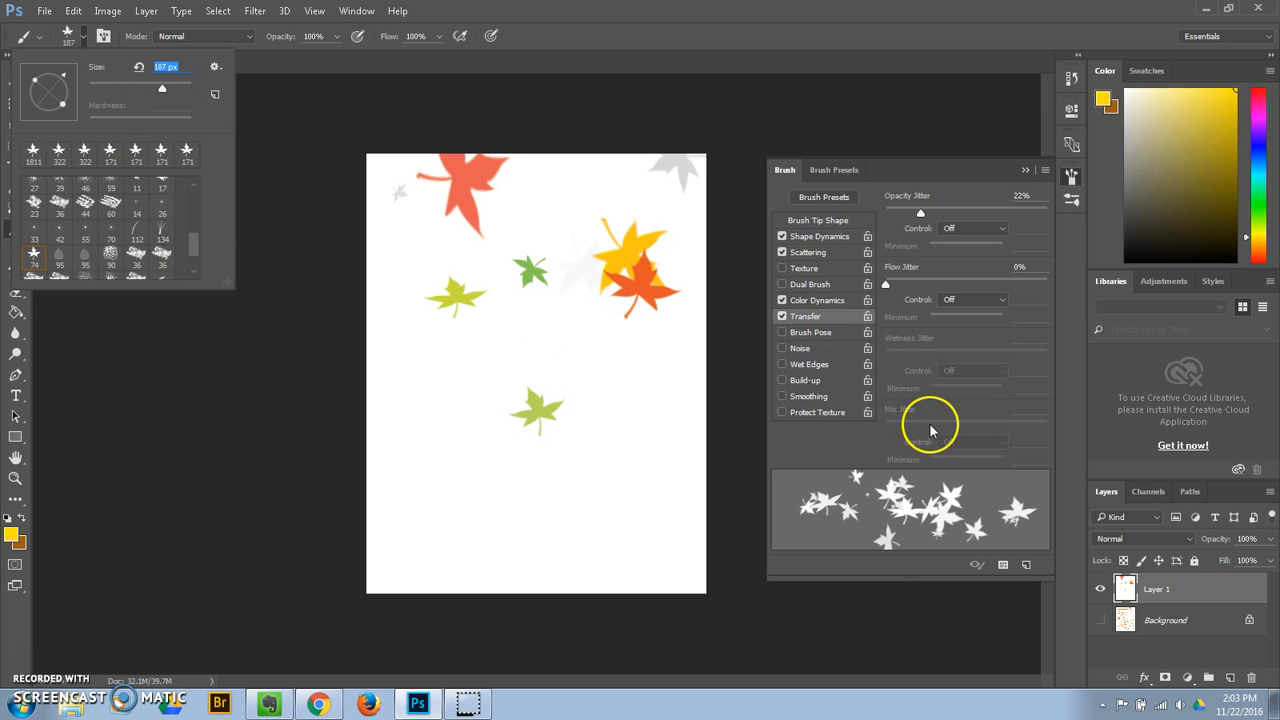
{"action": "left_click", "coordinate": [812, 350]}
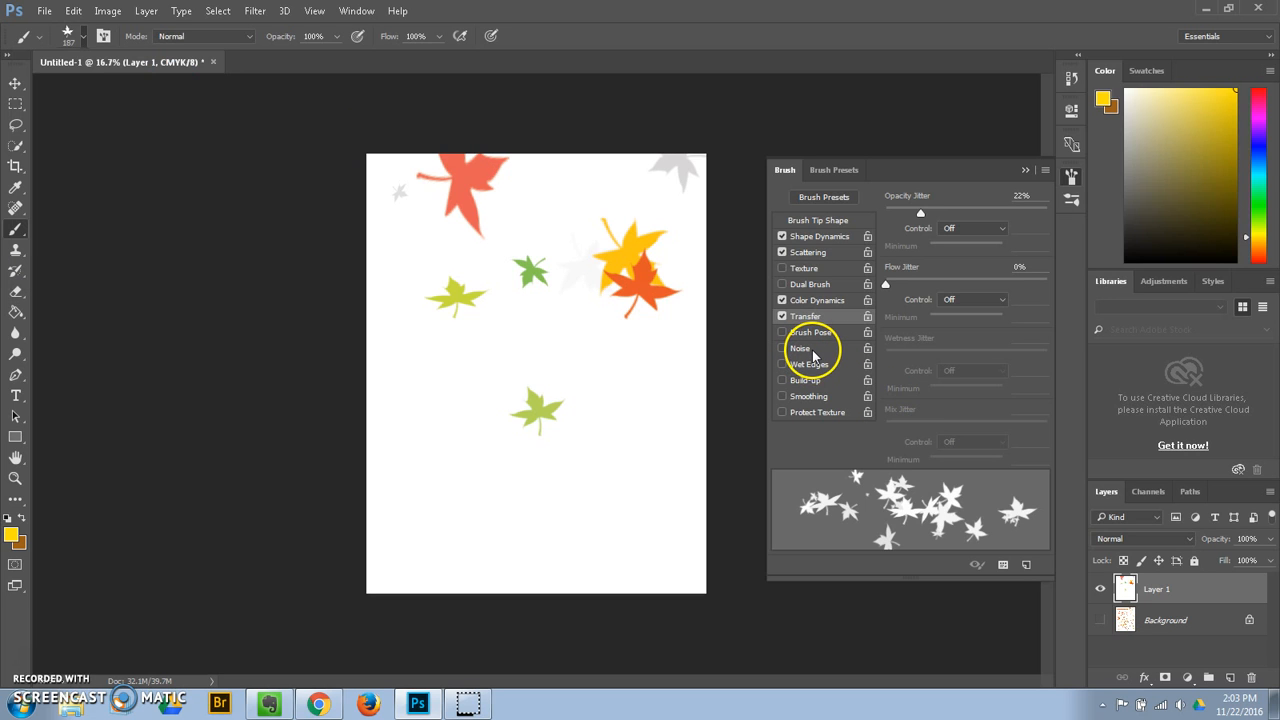
Step: Enable Noise and Wet Edges for the leaf brush and paint small scattered leaves across the middle and upper page
{"action": "left_click", "coordinate": [812, 366]}
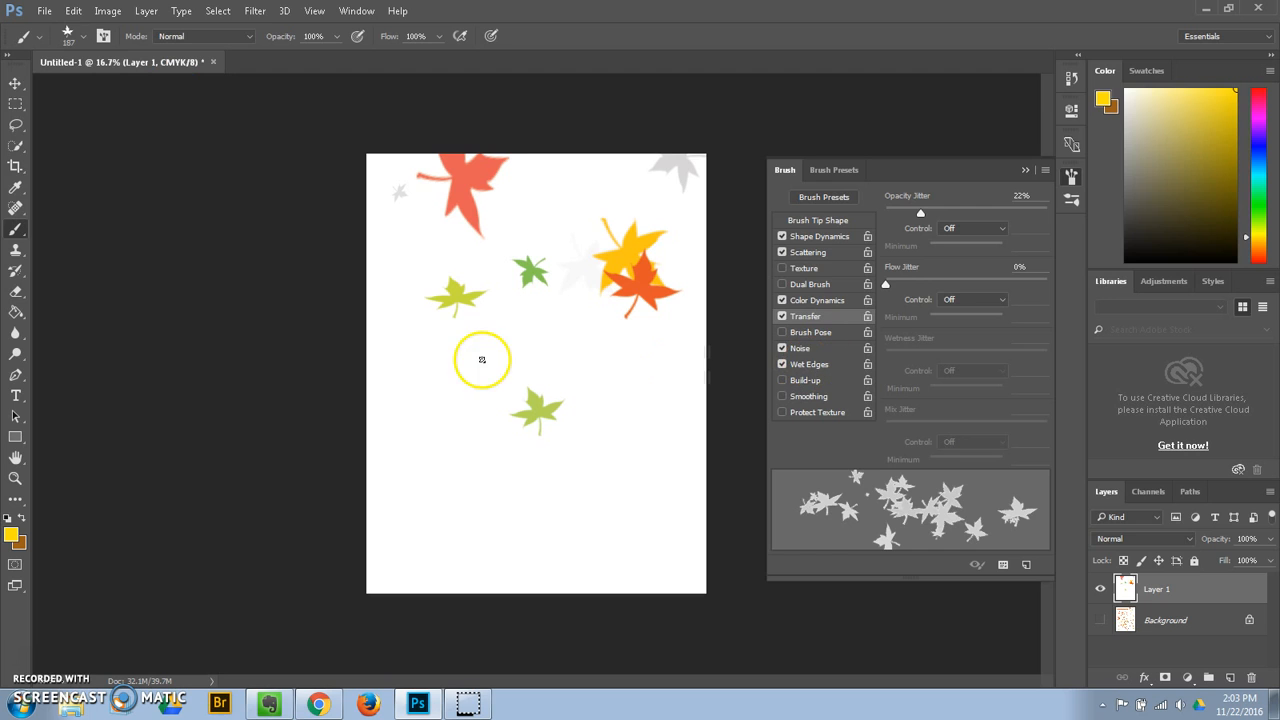
{"action": "mouse_move", "coordinate": [398, 324]}
{"action": "left_mouse_down"}
{"action": "mouse_move", "coordinate": [465, 299]}
{"action": "mouse_move", "coordinate": [652, 385]}
{"action": "left_mouse_up"}
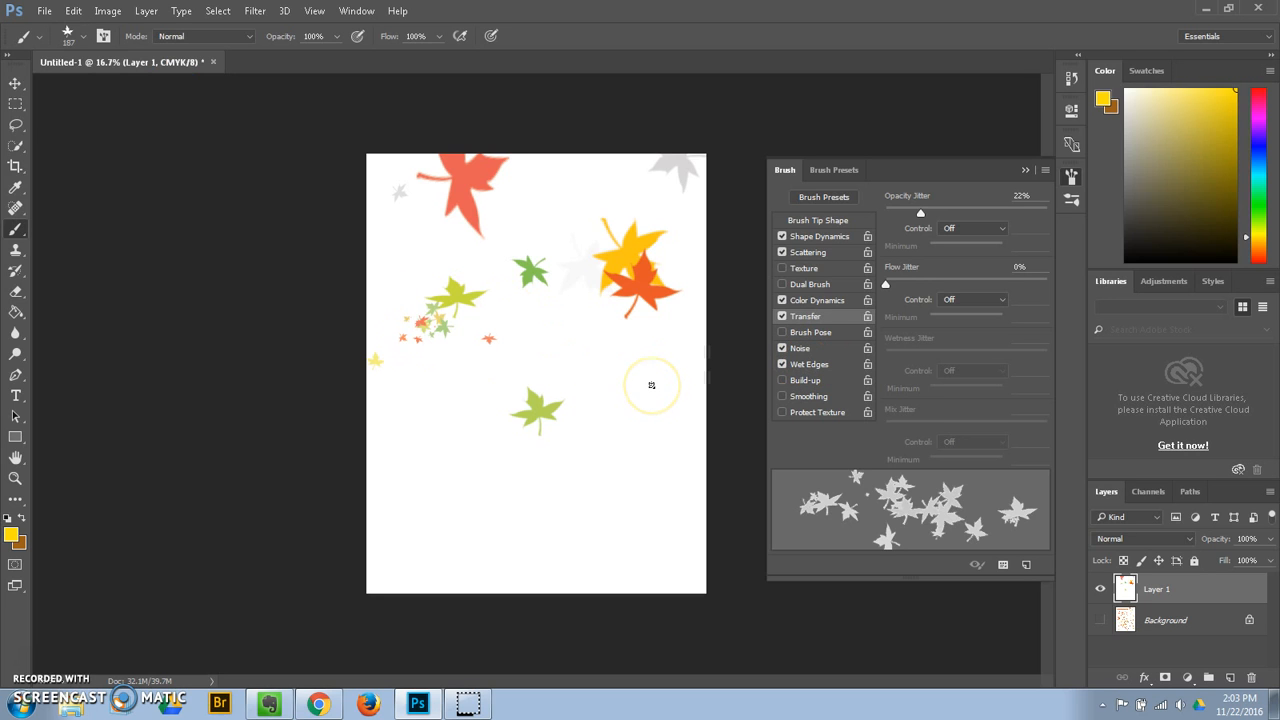
{"action": "mouse_move", "coordinate": [543, 223]}
{"action": "left_mouse_down"}
{"action": "mouse_move", "coordinate": [577, 200]}
{"action": "mouse_move", "coordinate": [674, 243]}
{"action": "left_mouse_up"}
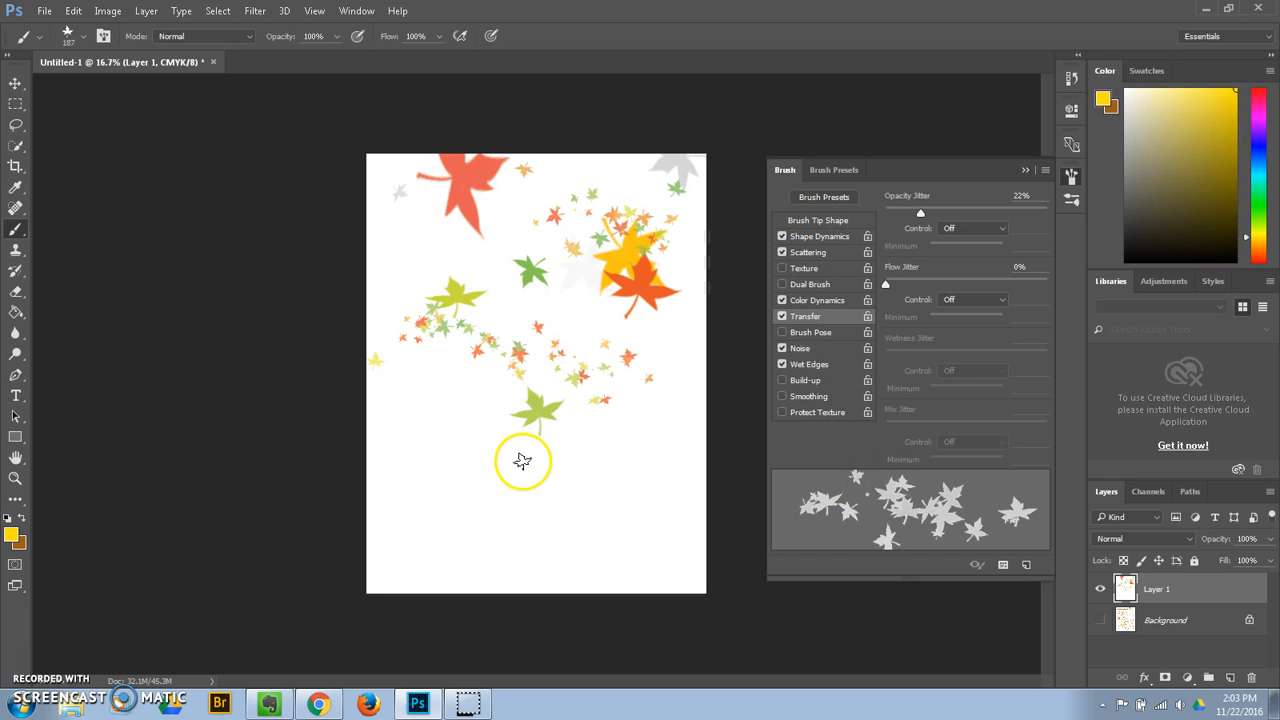
Step: Enlarge the leaf brush to 401 px and paint medium-sized leaves over the middle and lower page
{"action": "left_click", "coordinate": [84, 37]}
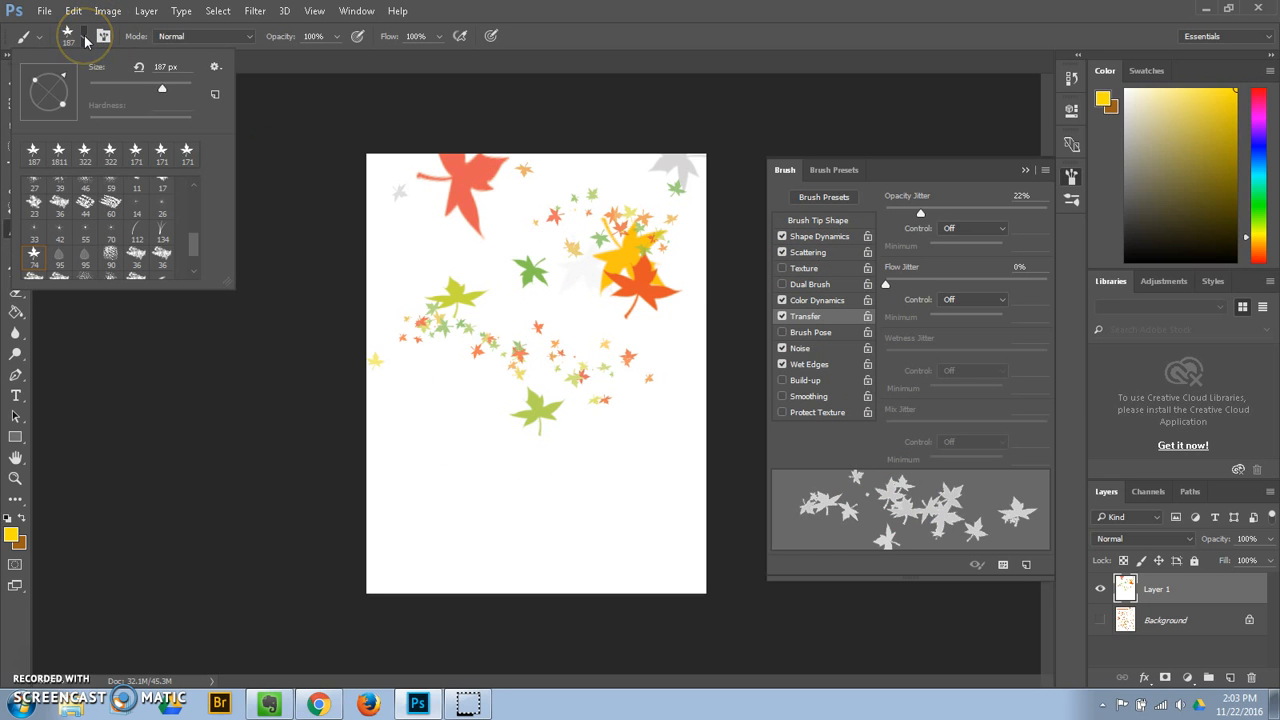
{"action": "left_click_drag", "start_coordinate": [162, 88], "coordinate": [176, 88]}
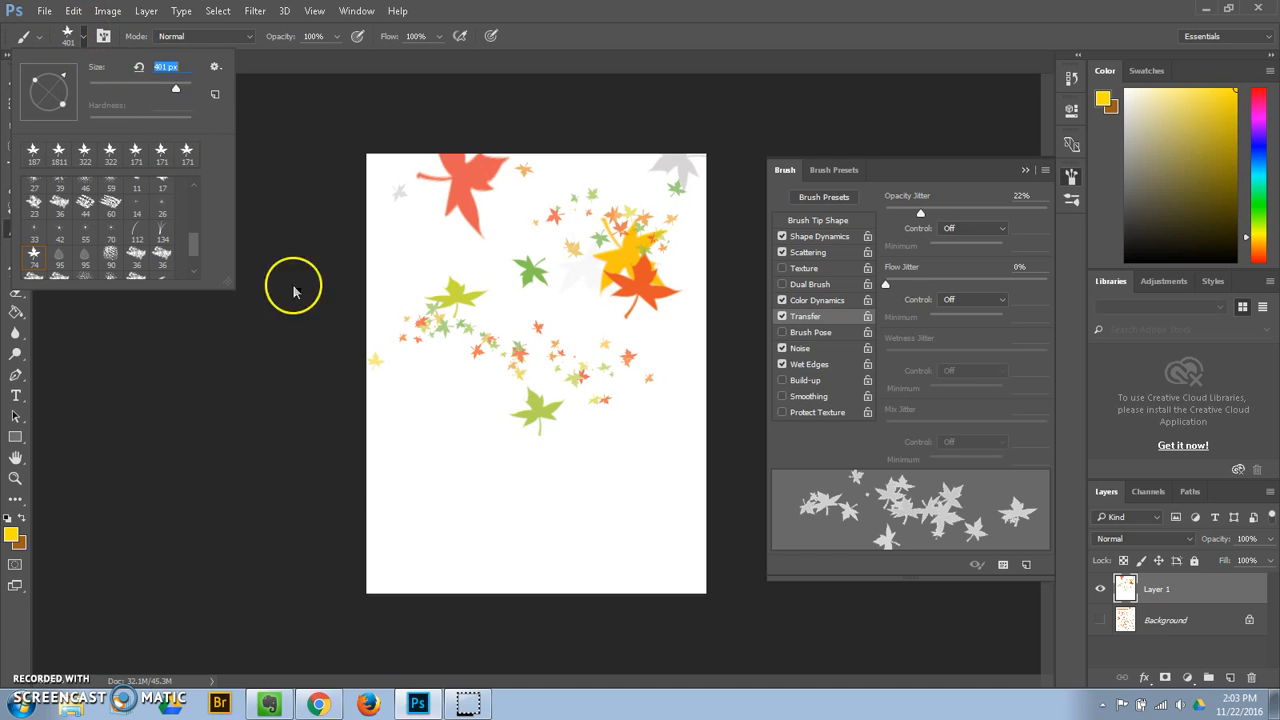
{"action": "left_click", "coordinate": [412, 446]}
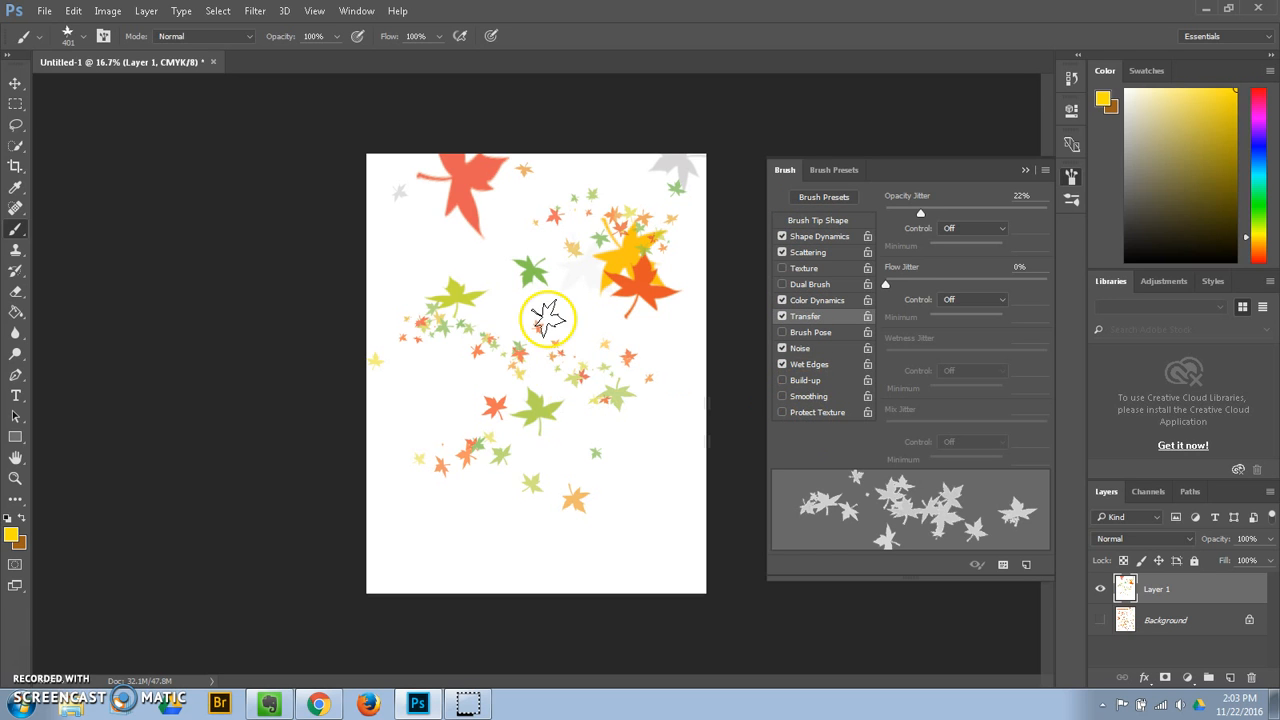
{"action": "left_click", "coordinate": [733, 373]}
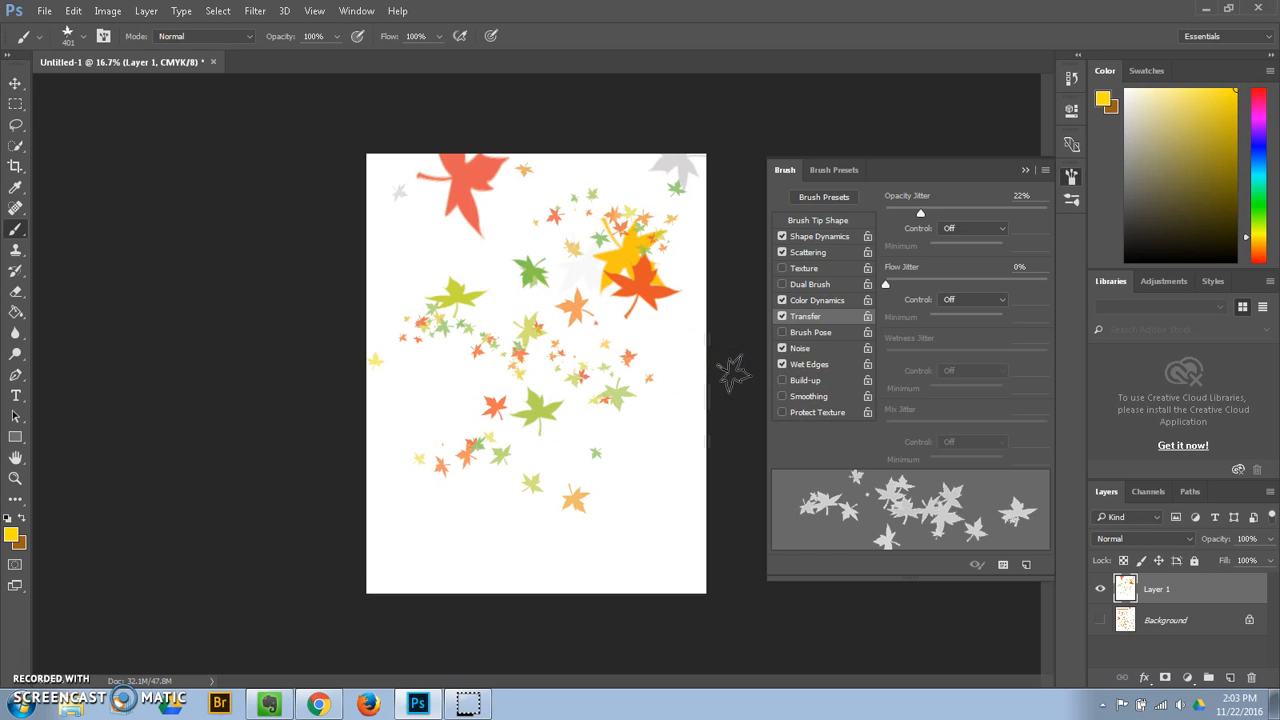
{"action": "left_click_drag", "start_coordinate": [650, 567], "coordinate": [694, 491]}
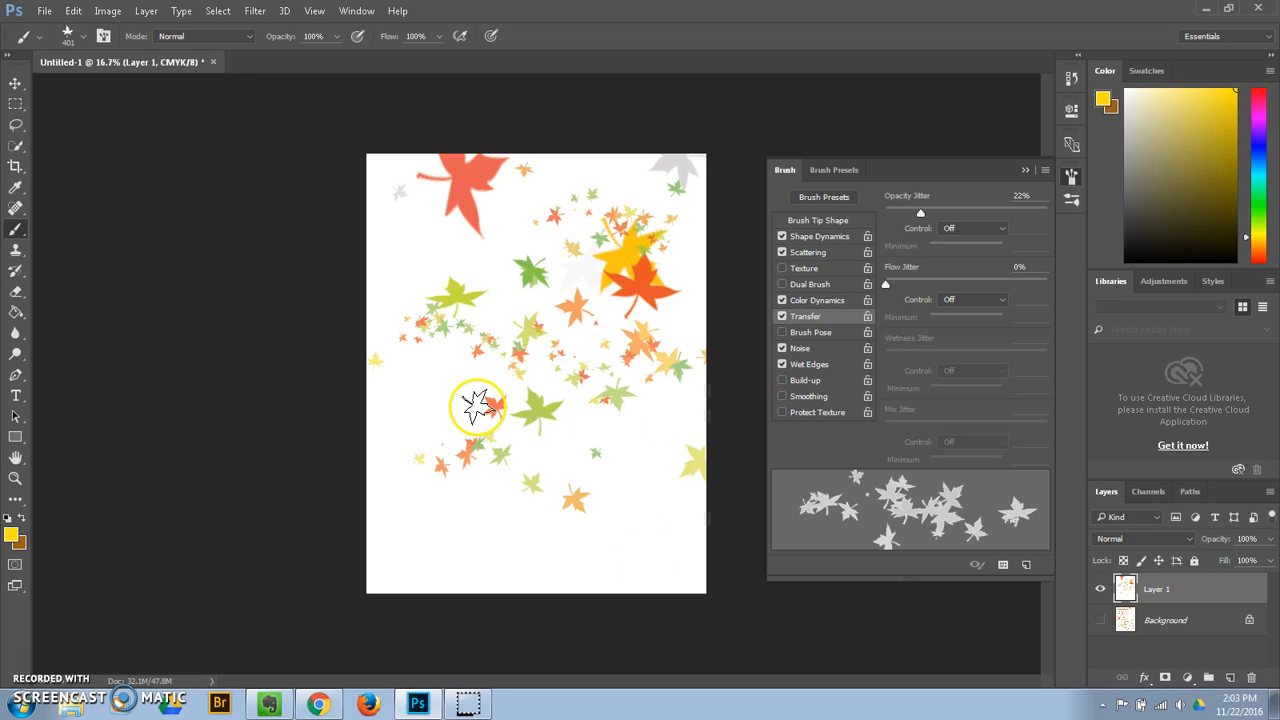
{"action": "left_click", "coordinate": [447, 458]}
Step: Create a horizontal text box across the lower part of the page containing "Fall colors"
{"action": "left_click", "coordinate": [16, 396]}
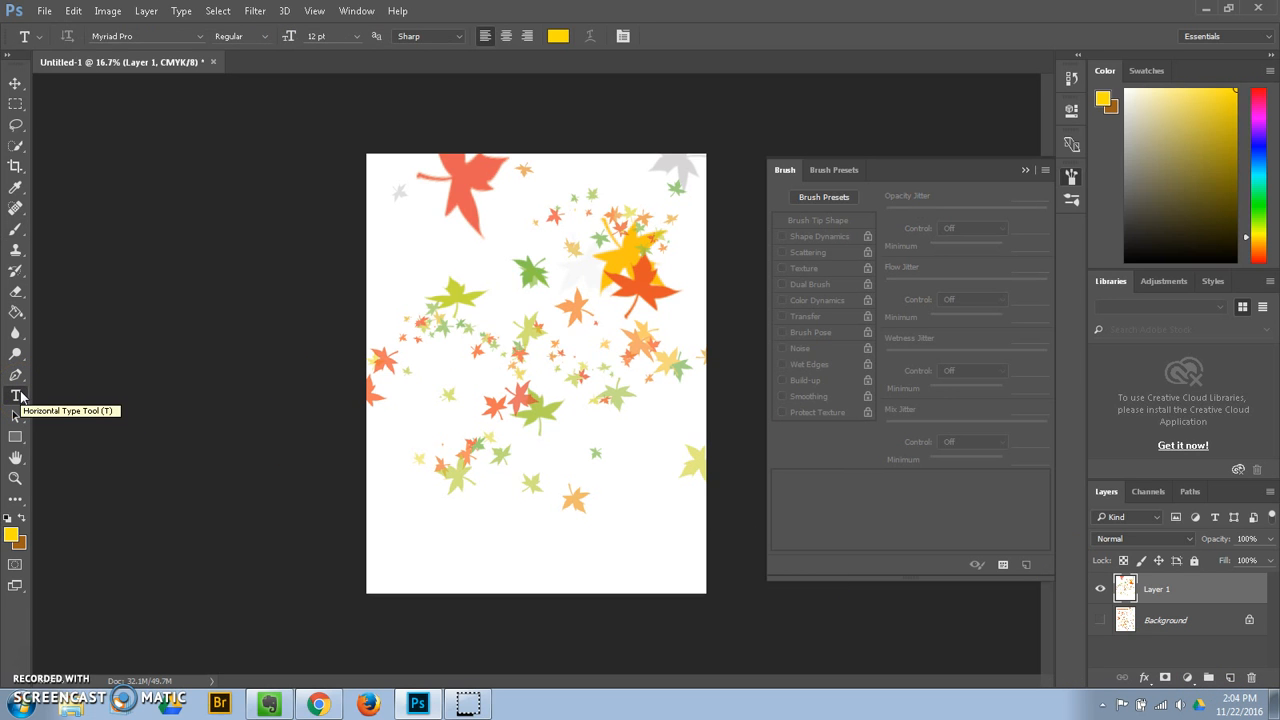
{"action": "left_click", "coordinate": [20, 396]}
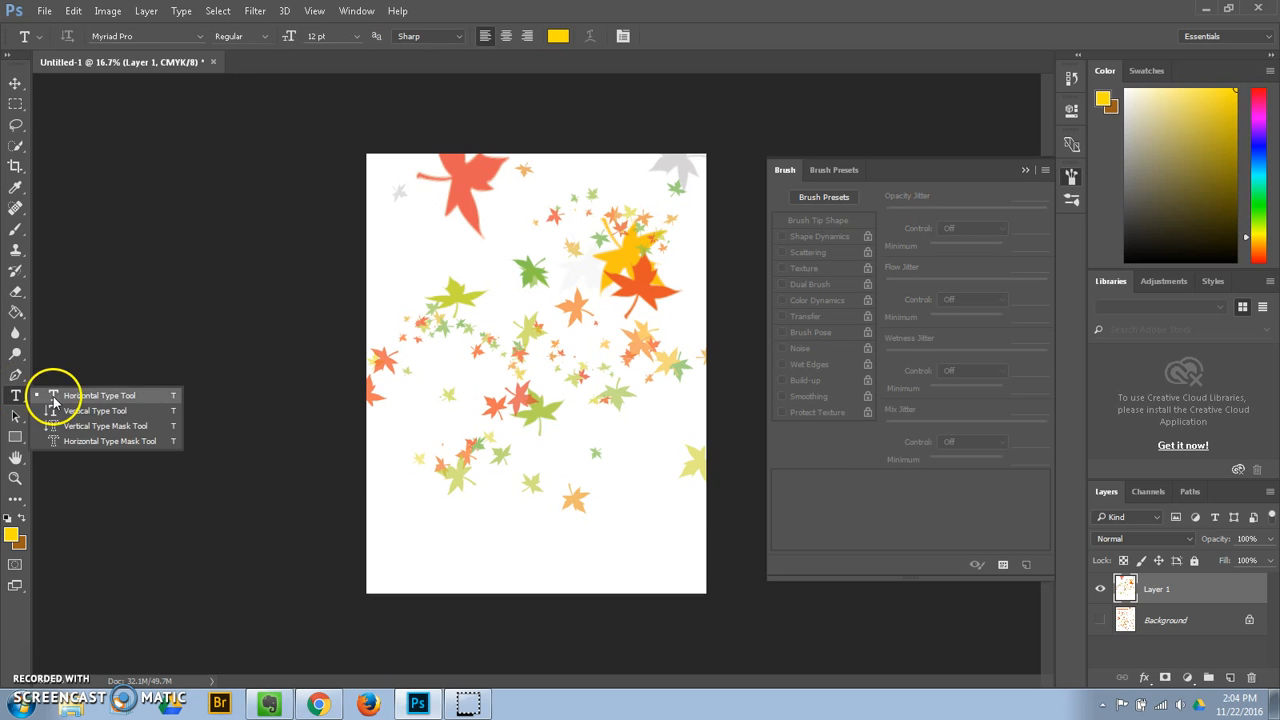
{"action": "left_click", "coordinate": [54, 398]}
{"action": "left_click_drag", "start_coordinate": [374, 494], "coordinate": [634, 579]}
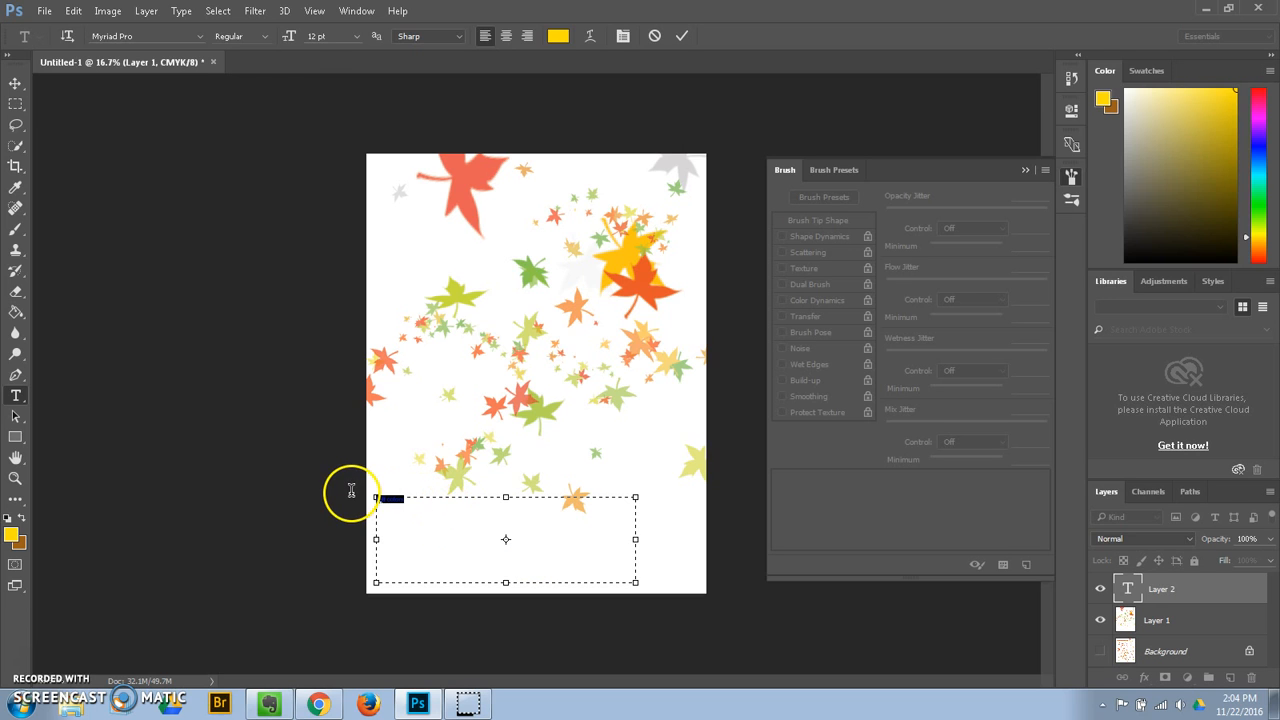
Step: Set the text size to 60 pt and capitalize the second word so it reads "Fall Colors"
{"action": "left_click", "coordinate": [357, 37]}
{"action": "left_click", "coordinate": [362, 251]}
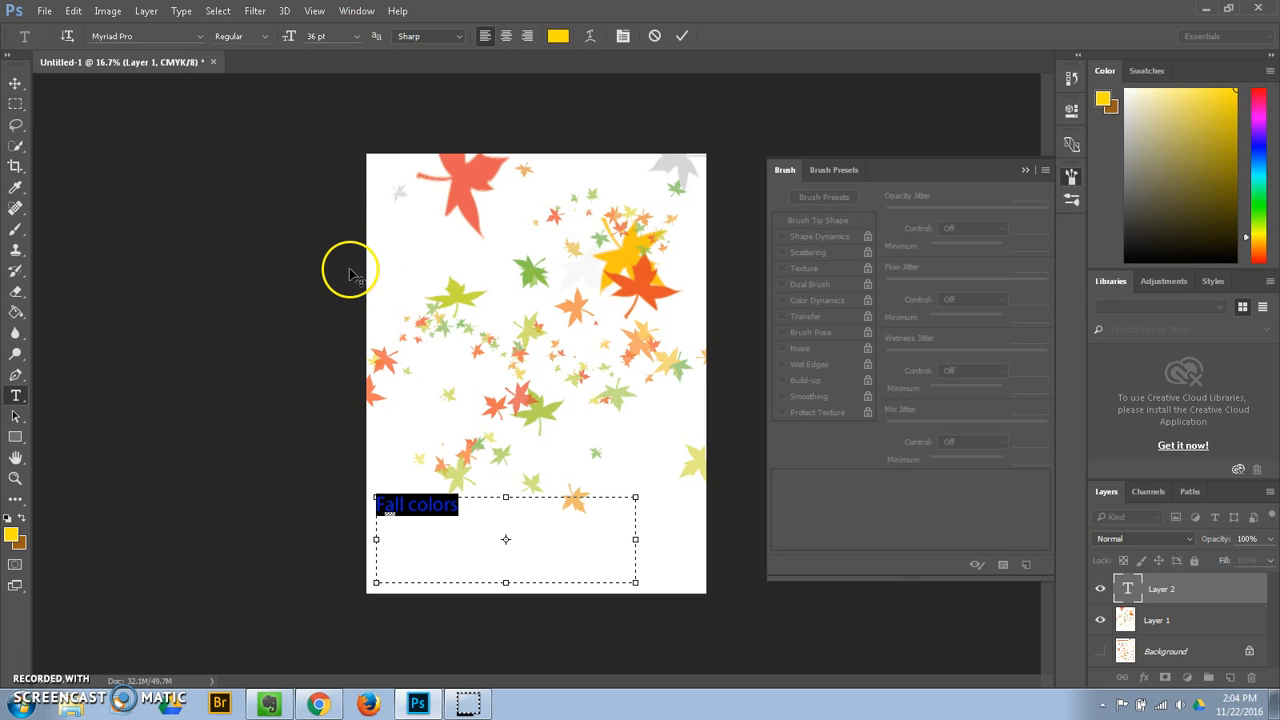
{"action": "left_click", "coordinate": [356, 37]}
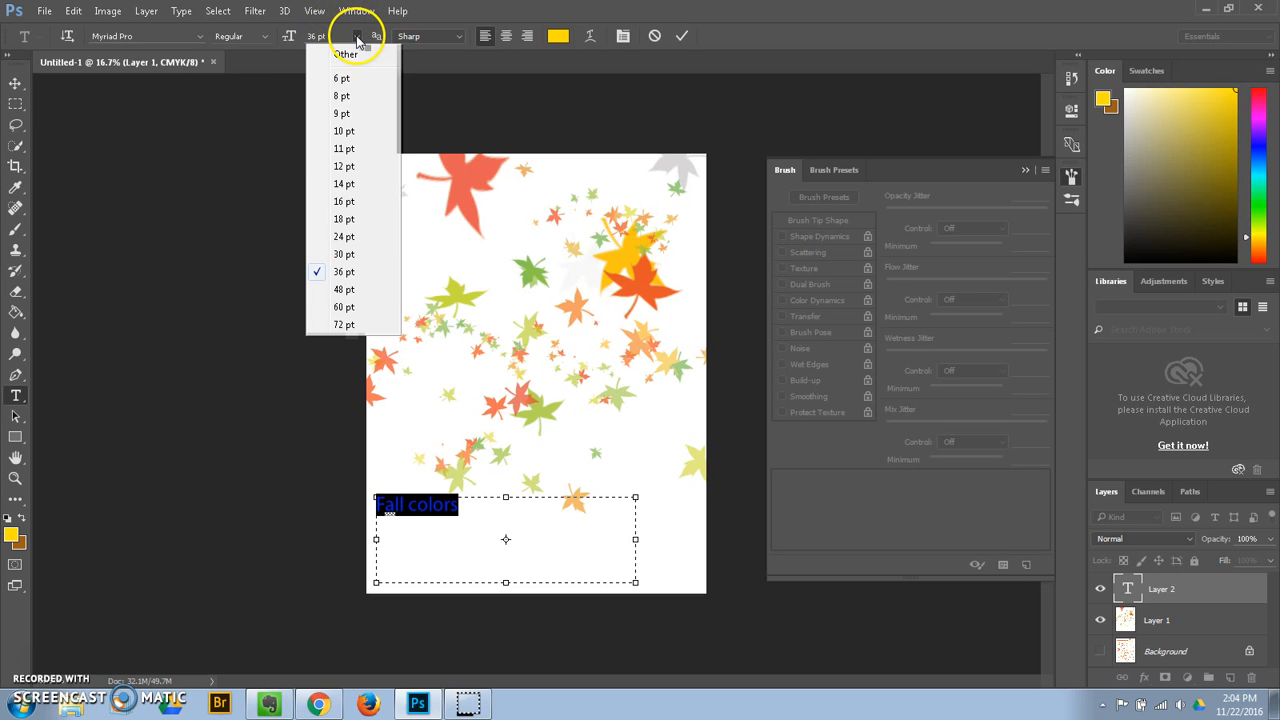
{"action": "left_click", "coordinate": [358, 308]}
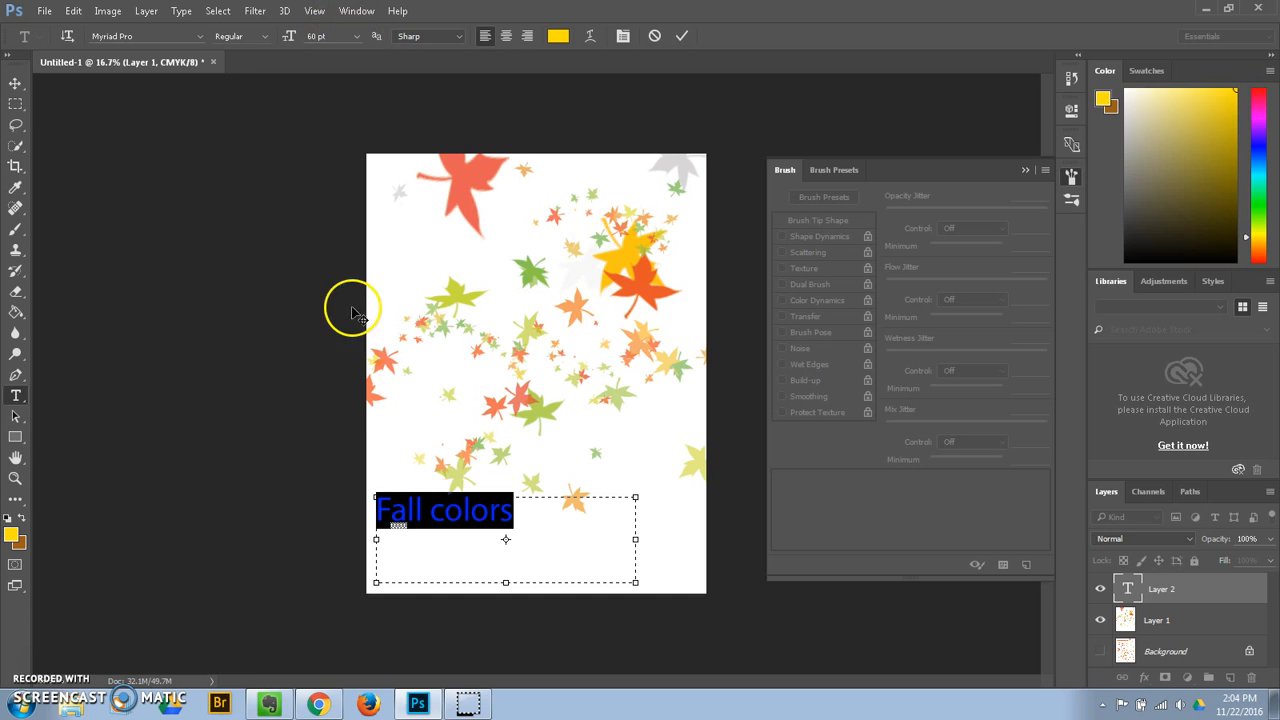
{"action": "left_click", "coordinate": [445, 512]}
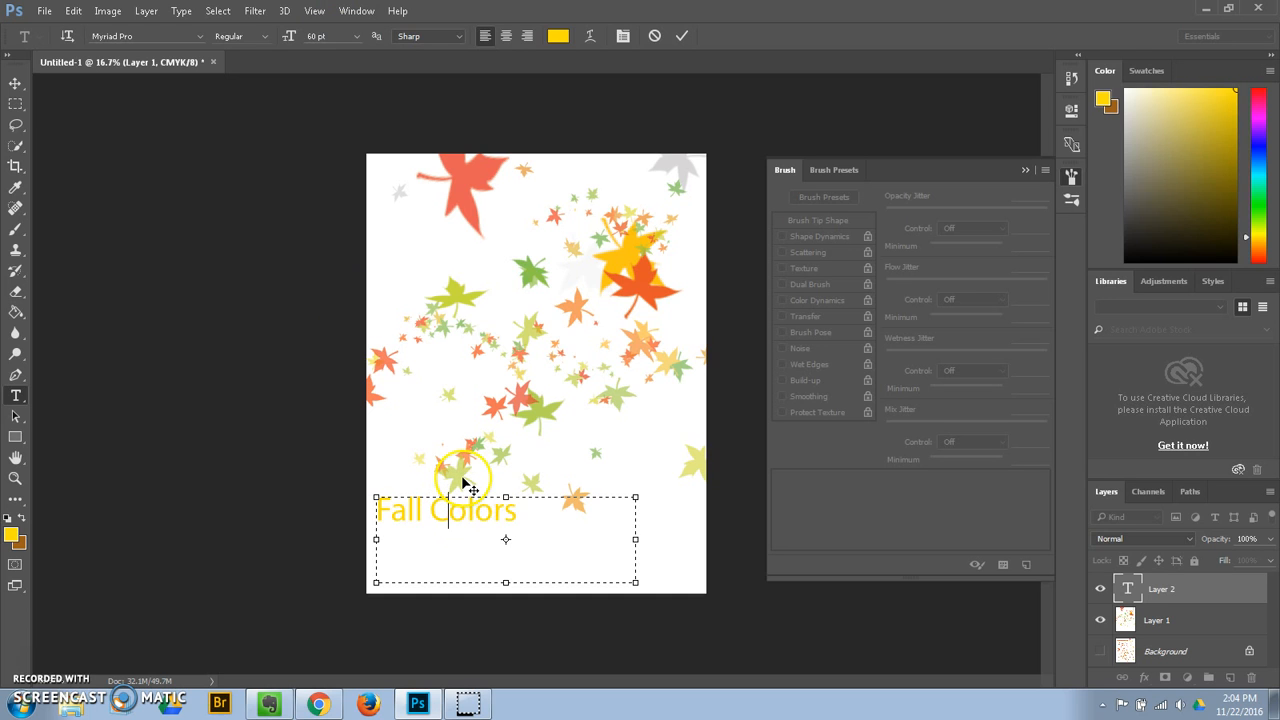
Step: Recolor the whole "Fall Colors" text with the orange-red sampled from a leaf near the page's left edge
{"action": "left_click_drag", "start_coordinate": [522, 512], "coordinate": [333, 500]}
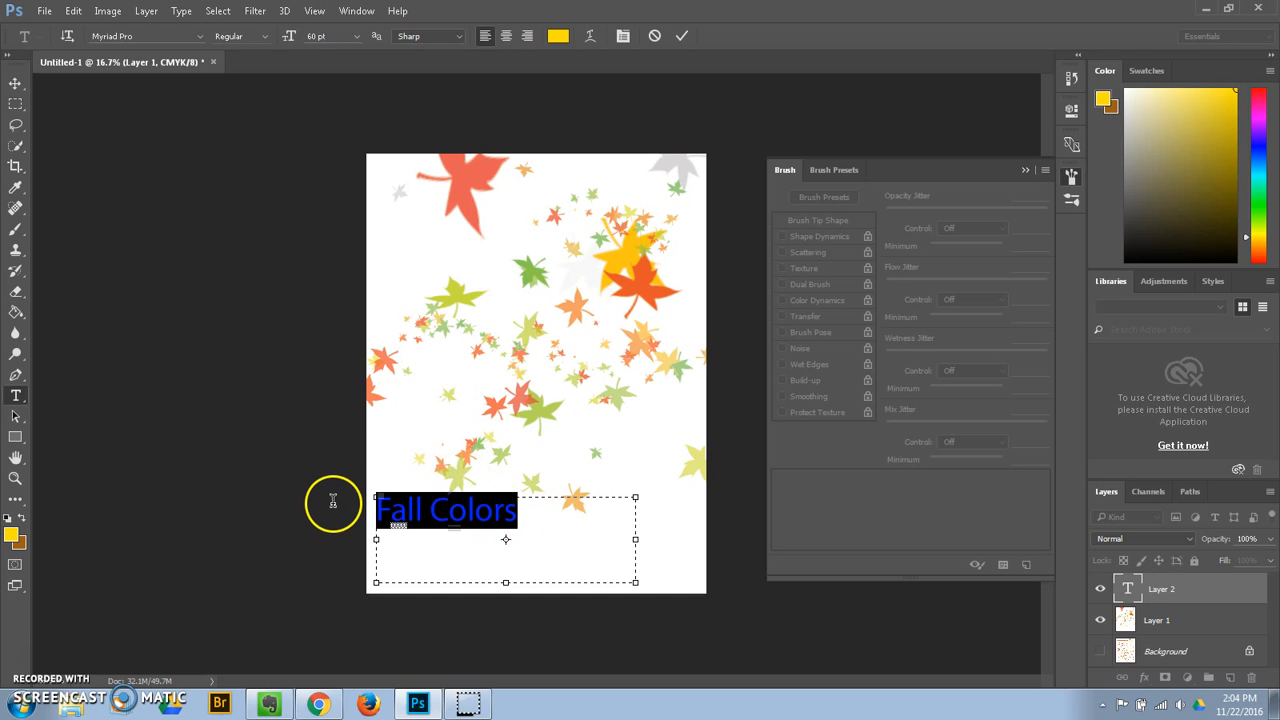
{"action": "left_click", "coordinate": [12, 530]}
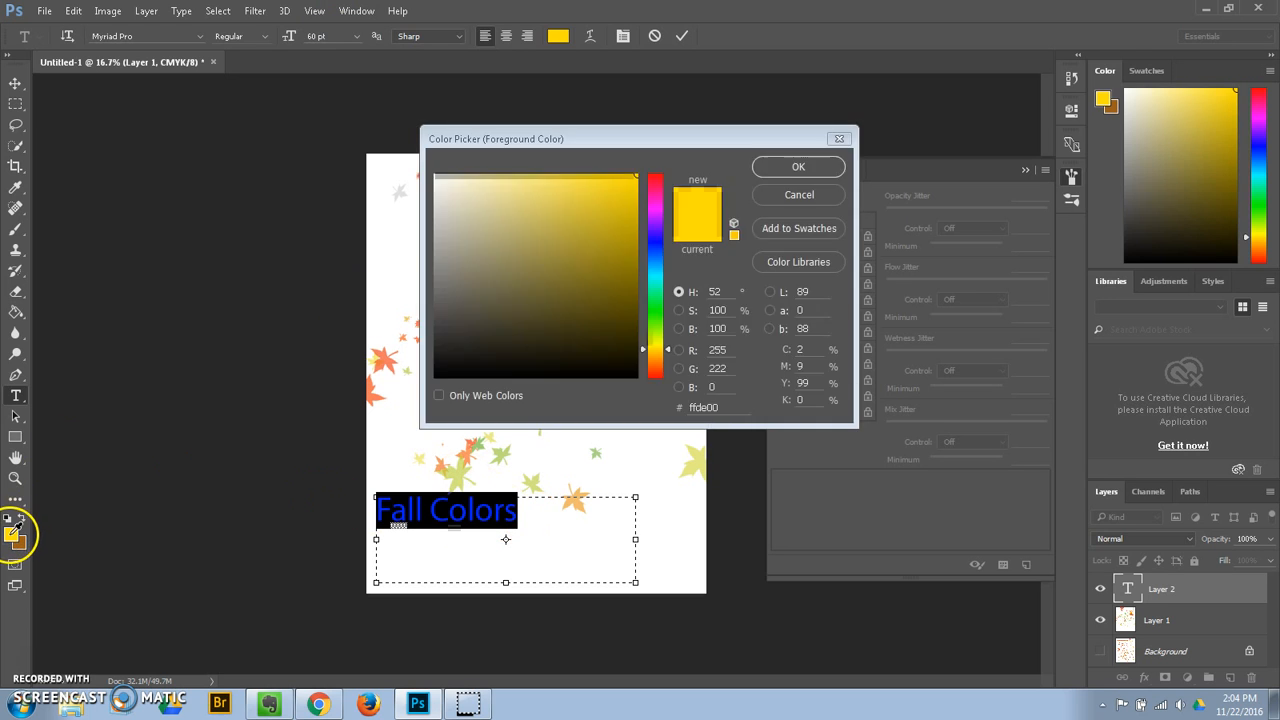
{"action": "left_click", "coordinate": [469, 448]}
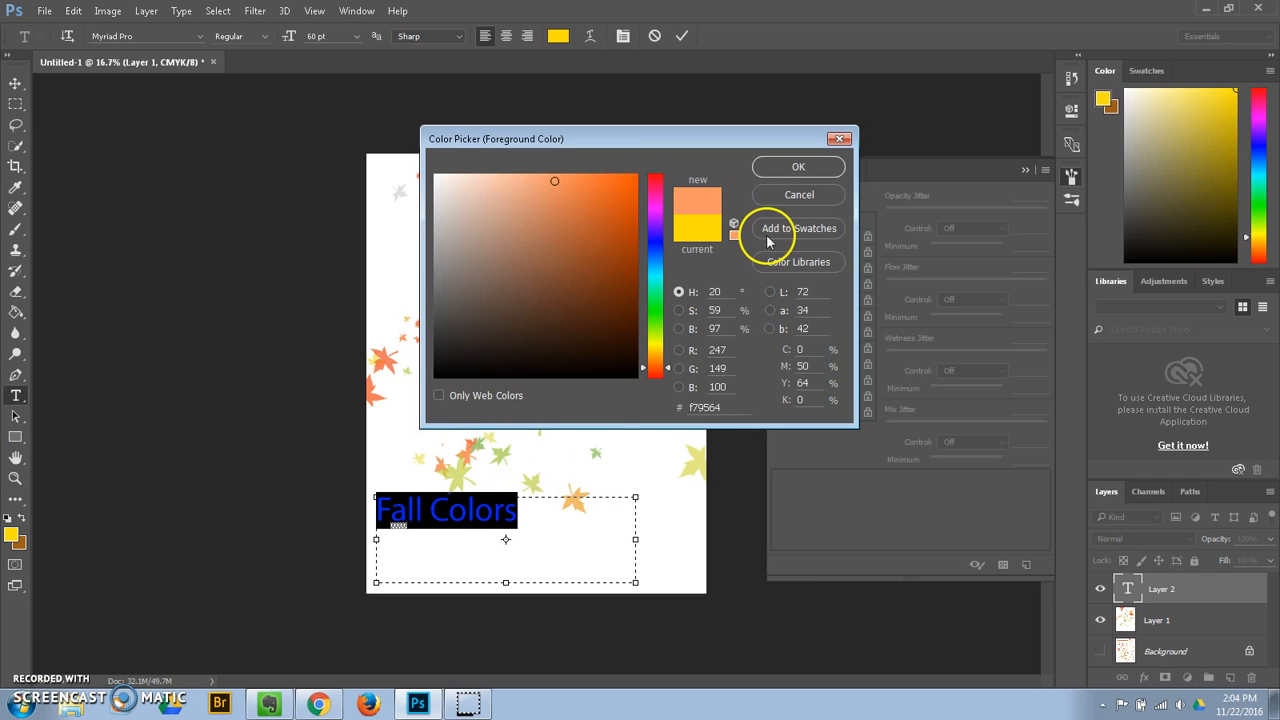
{"action": "left_click", "coordinate": [373, 382]}
{"action": "left_click", "coordinate": [770, 167]}
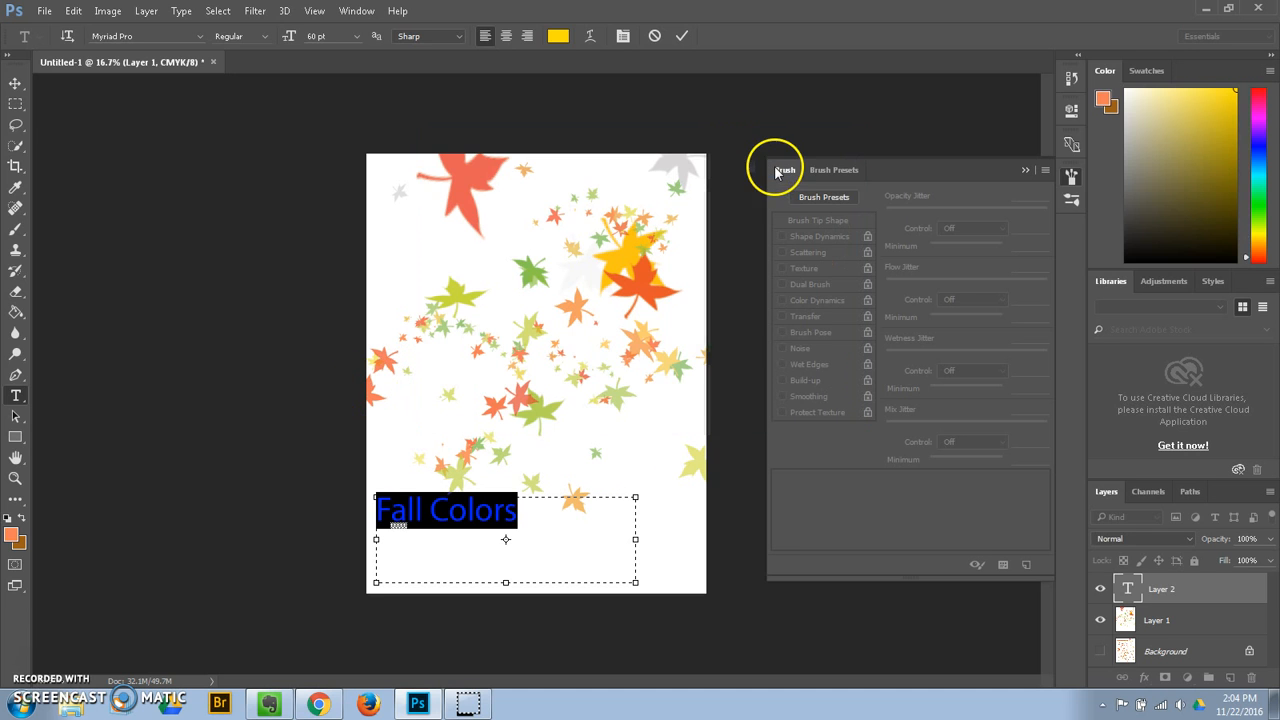
Step: Change the title's font to Gloucester MT Extra Condensed
{"action": "left_click", "coordinate": [200, 38]}
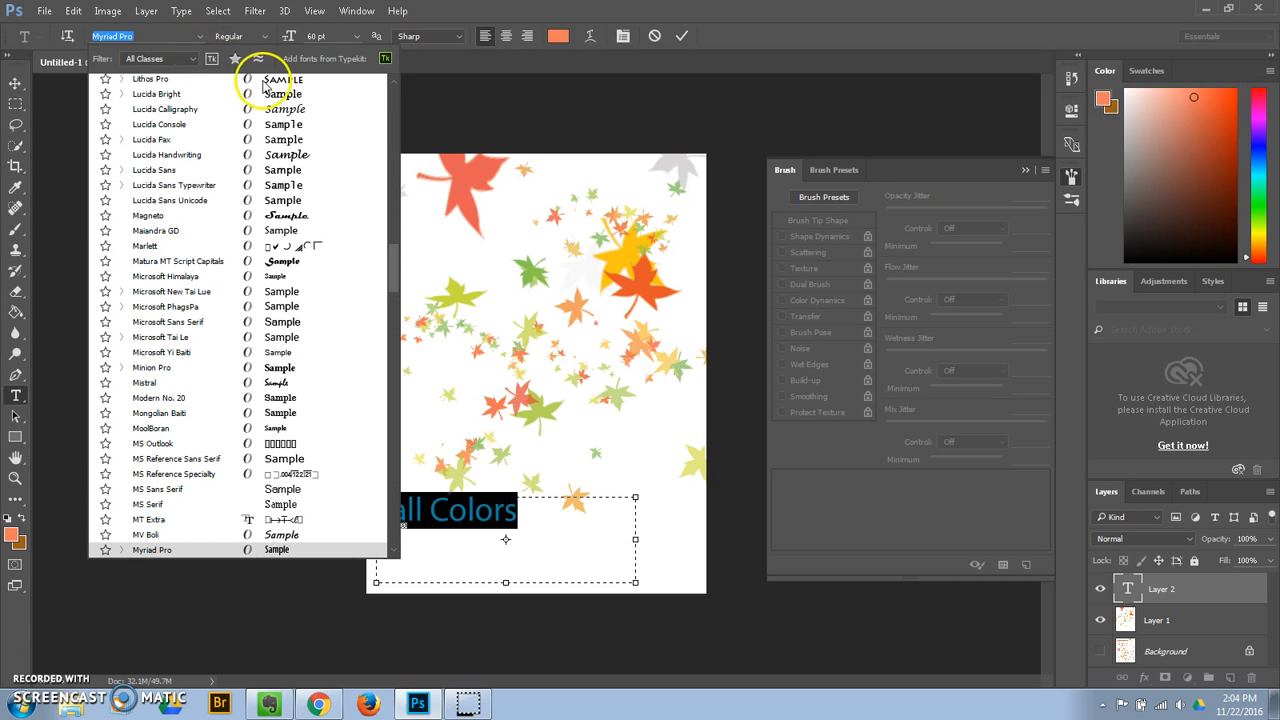
{"action": "left_click_drag", "start_coordinate": [395, 281], "coordinate": [396, 244]}
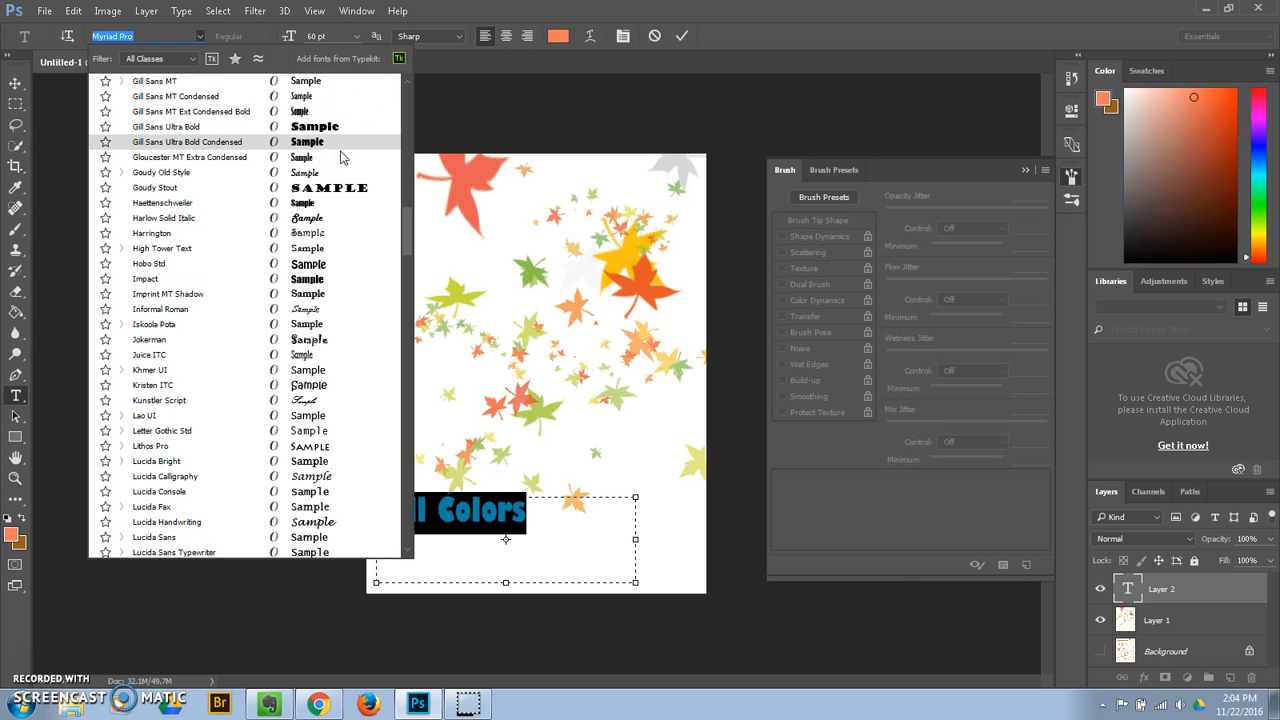
{"action": "left_click", "coordinate": [338, 165]}
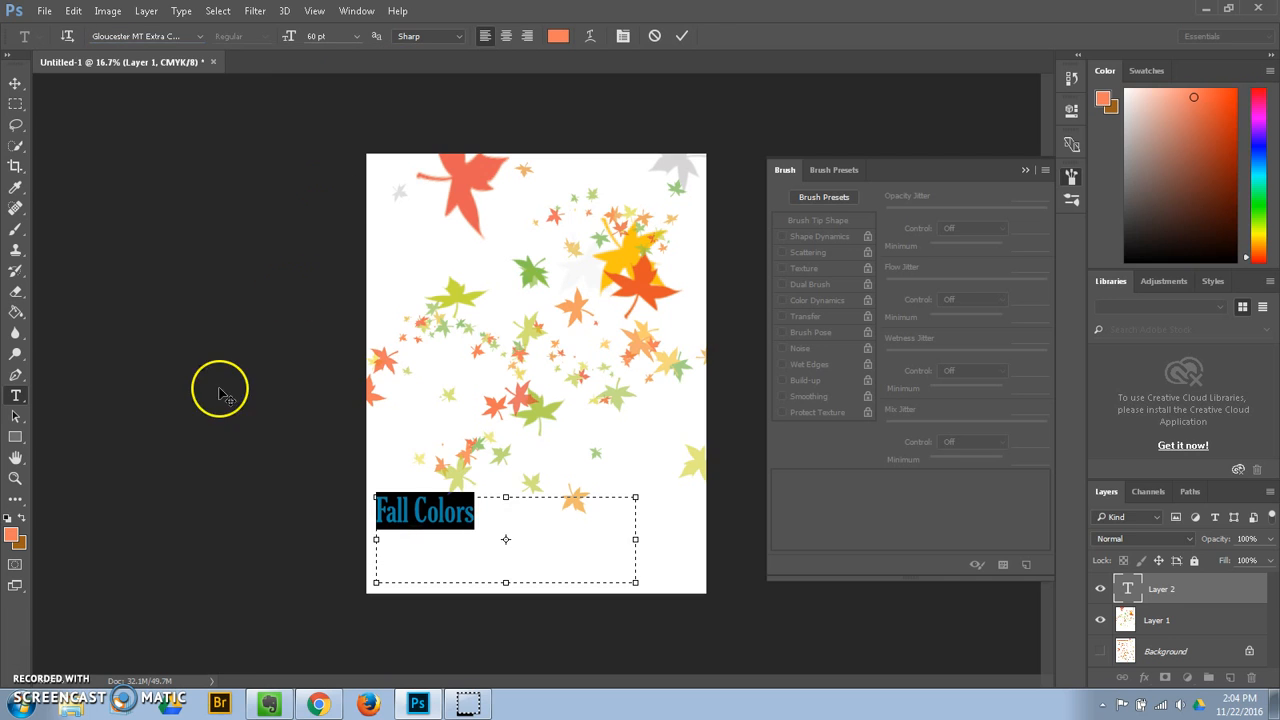
Step: Enlarge the title to 72 pt and move it slightly down toward the page's bottom edge
{"action": "left_click", "coordinate": [357, 36]}
{"action": "left_click", "coordinate": [348, 330]}
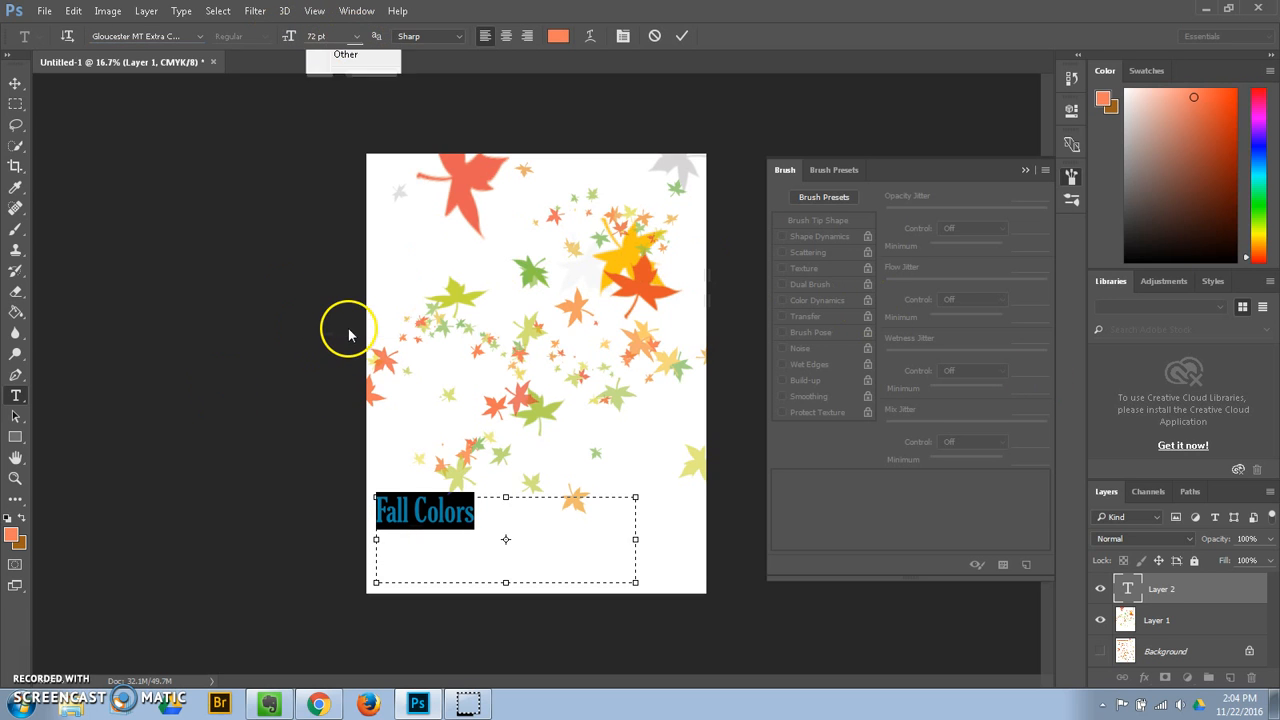
{"action": "left_click", "coordinate": [15, 83]}
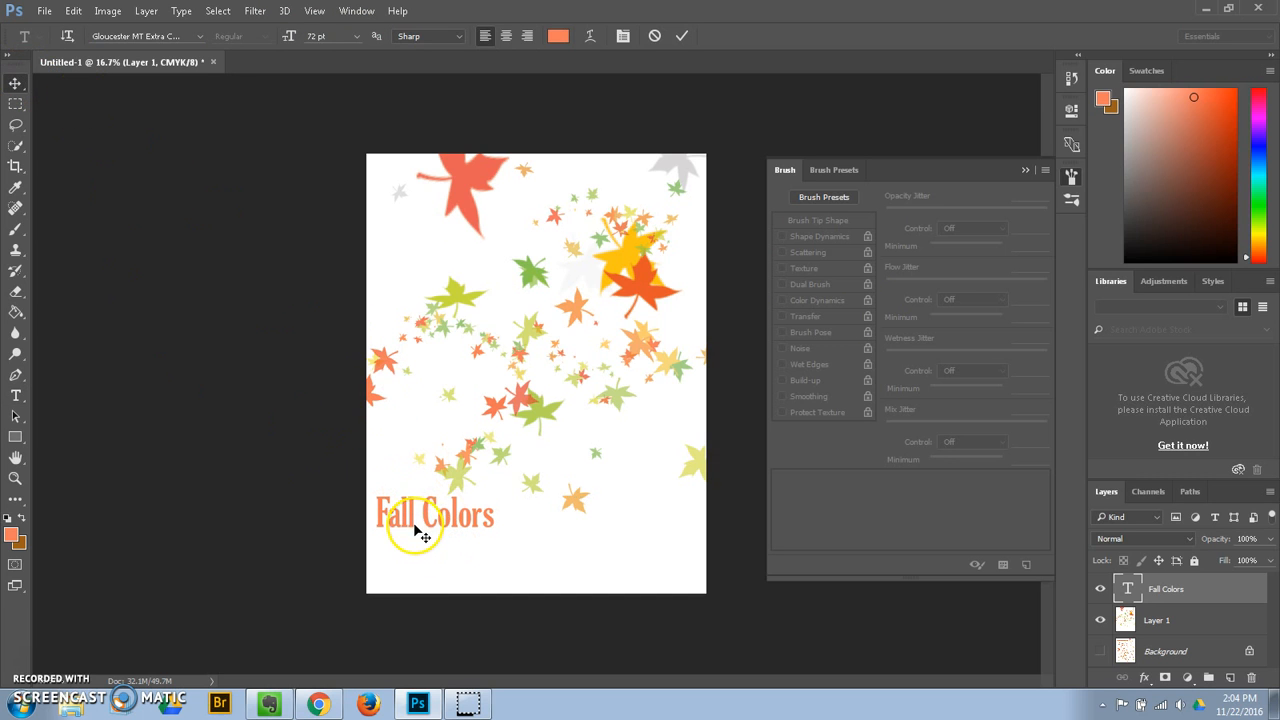
{"action": "left_click_drag", "start_coordinate": [418, 537], "coordinate": [412, 550]}
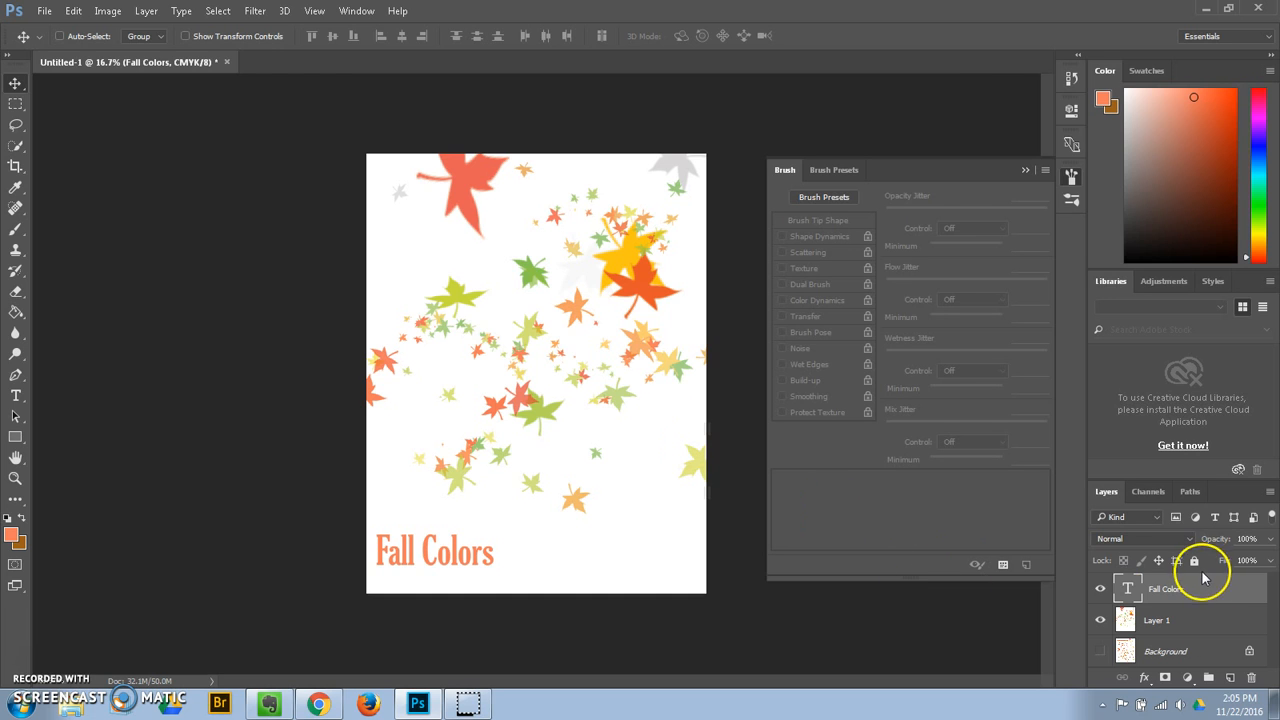
Step: Add a drop shadow to the Fall Colors layer with its shadow color set to black (#000000)
{"action": "left_click", "coordinate": [1144, 678]}
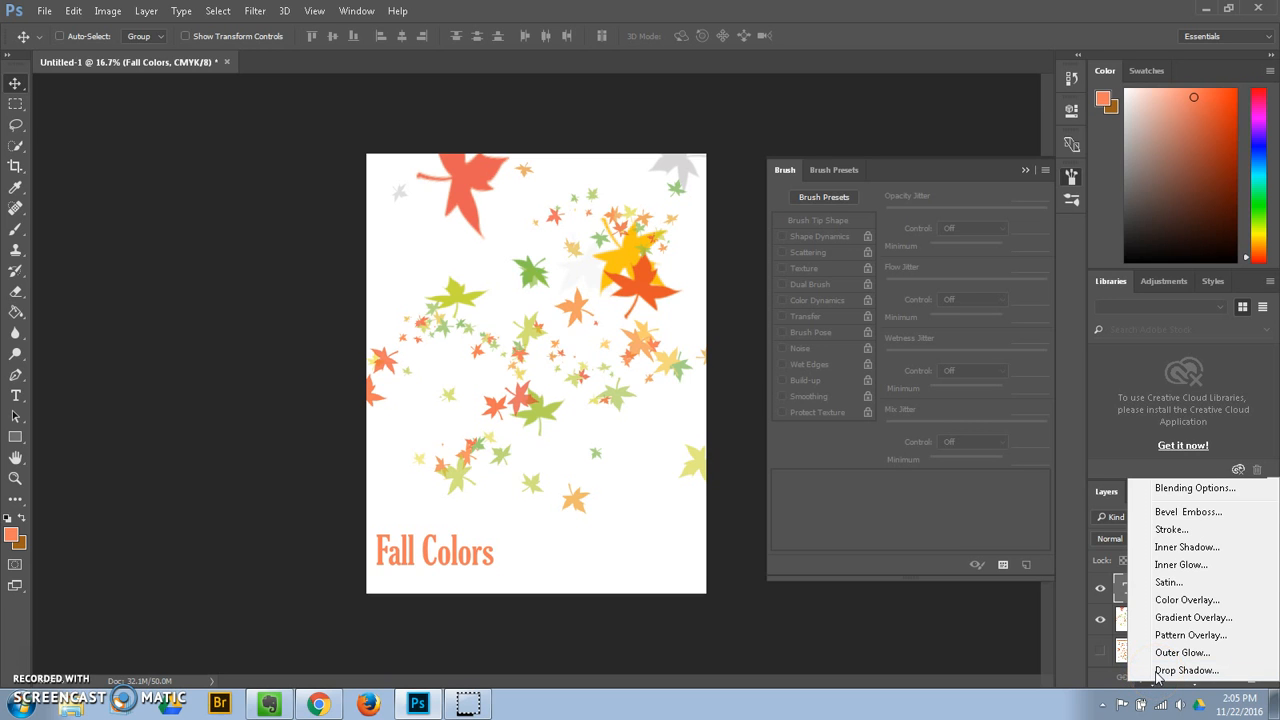
{"action": "left_click", "coordinate": [1158, 672]}
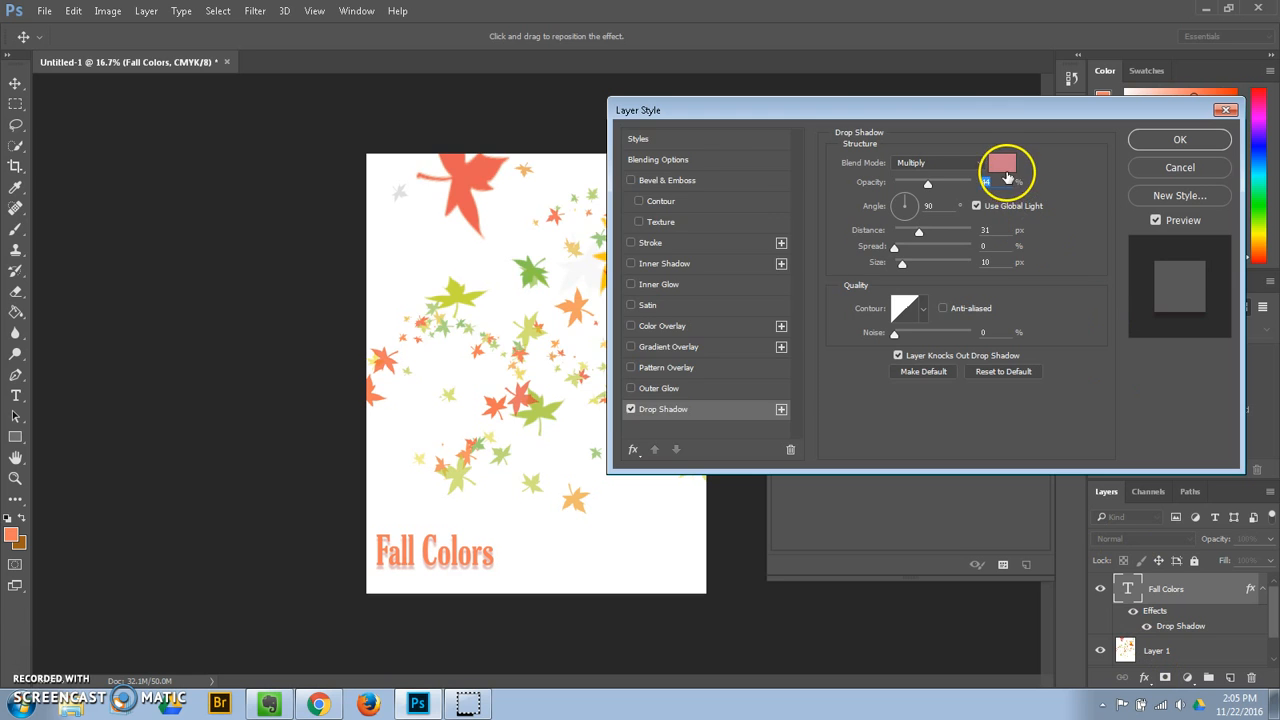
{"action": "left_click", "coordinate": [1002, 162]}
{"action": "left_click_drag", "start_coordinate": [494, 228], "coordinate": [414, 391]}
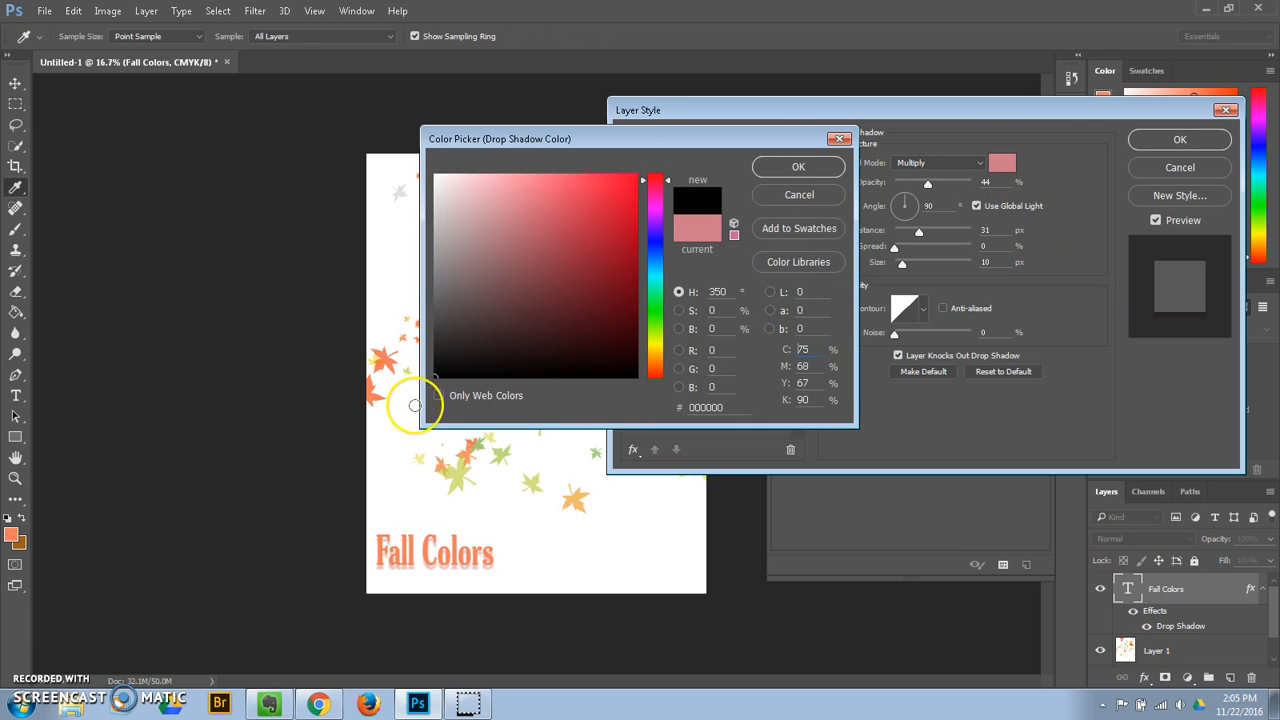
{"action": "left_click", "coordinate": [797, 166]}
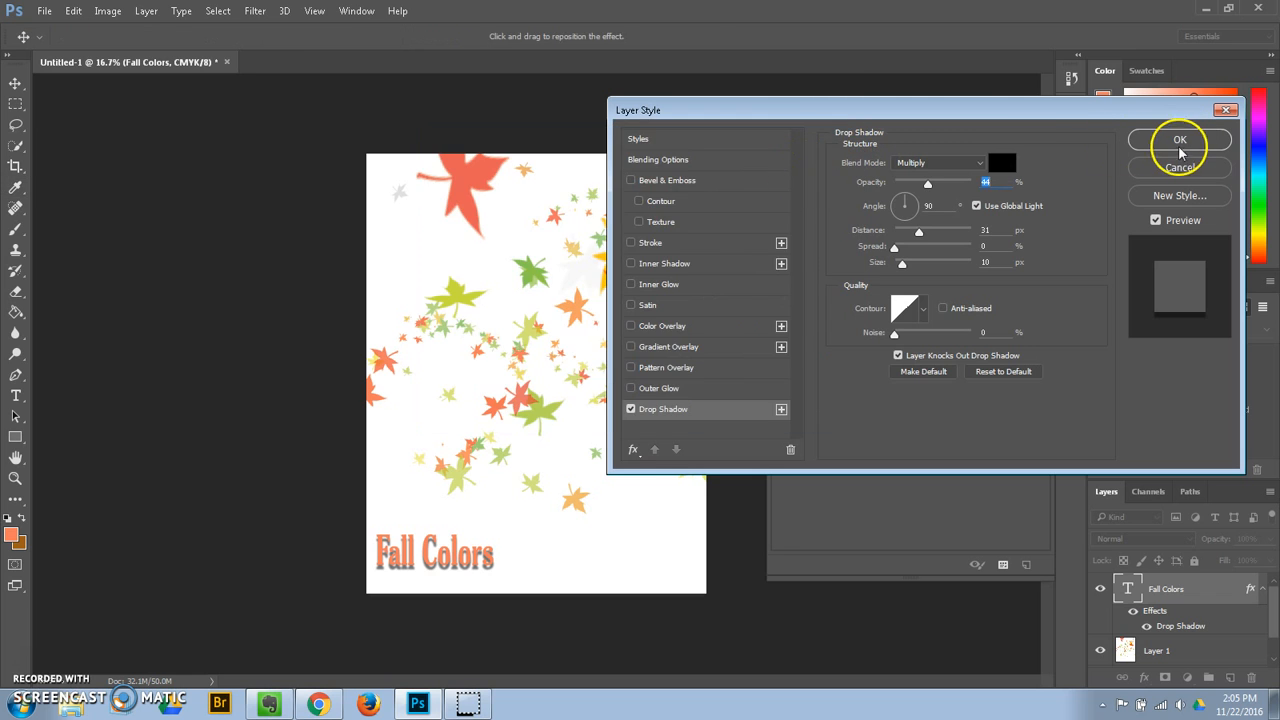
{"action": "left_click", "coordinate": [1180, 139]}
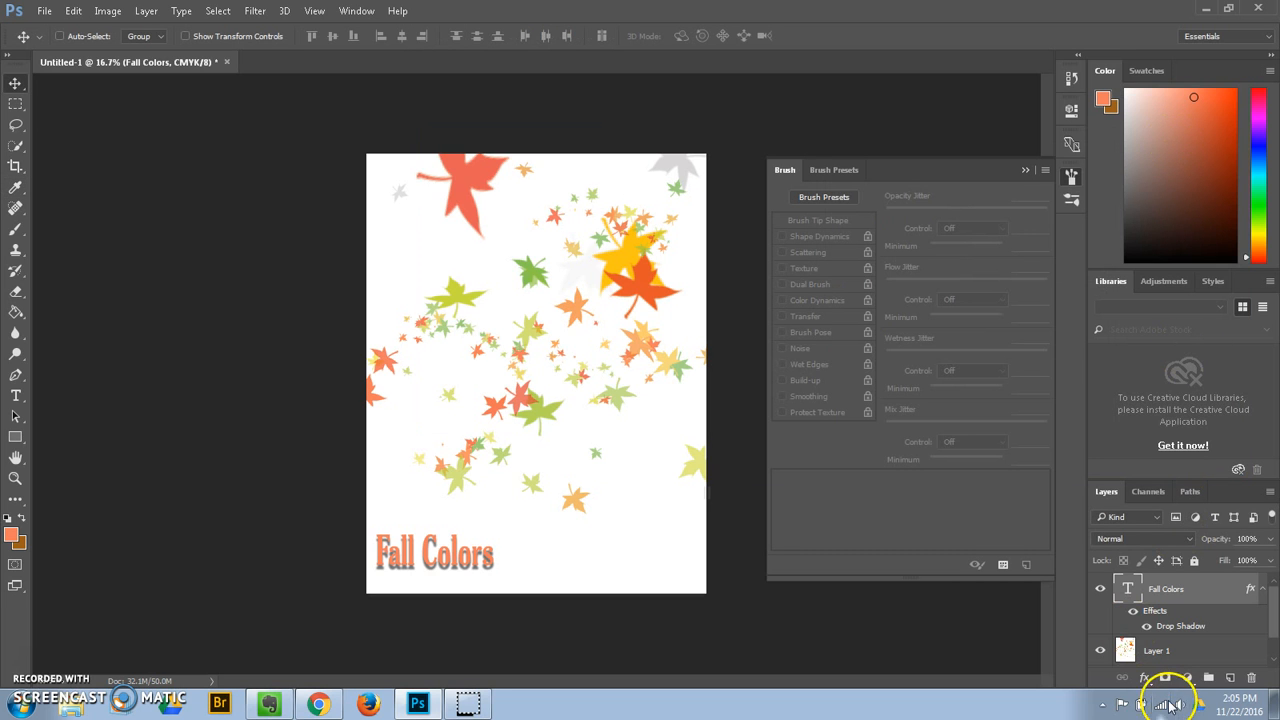
Step: Add a Bevel & Emboss effect to the title and set its drop shadow distance to 15 px
{"action": "left_click", "coordinate": [1145, 678]}
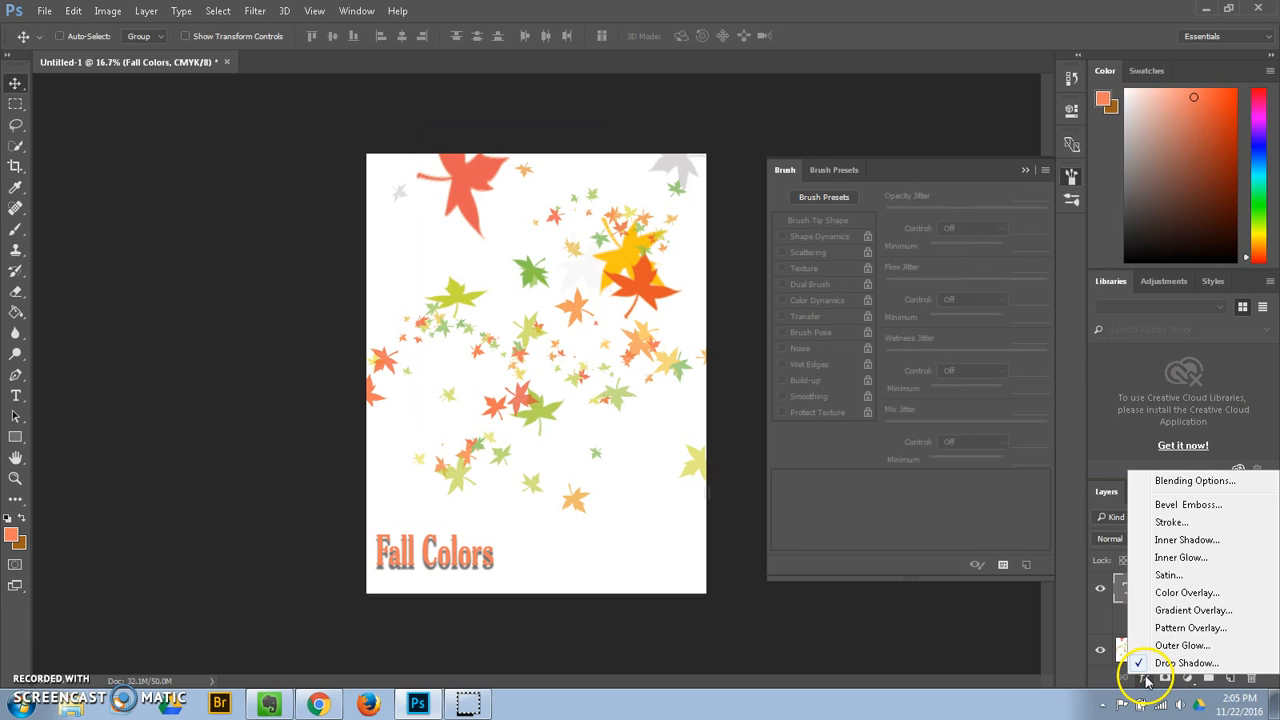
{"action": "left_click", "coordinate": [1188, 504]}
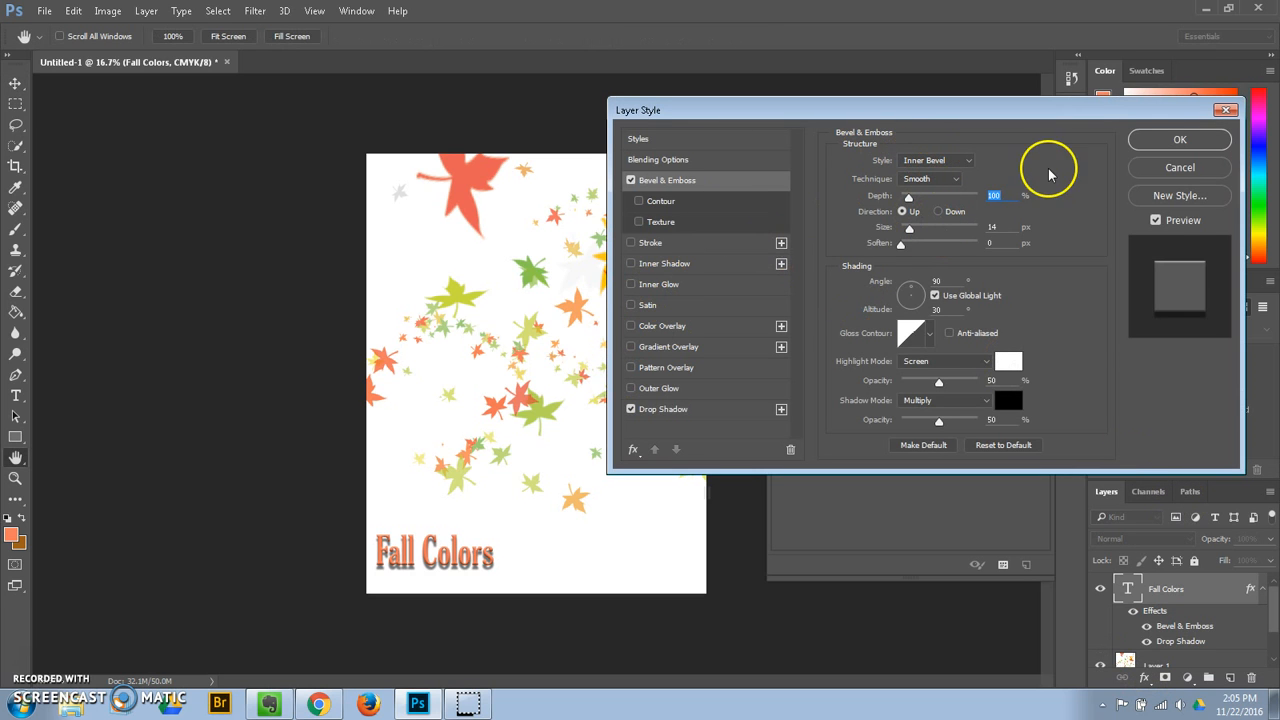
{"action": "left_click", "coordinate": [665, 409]}
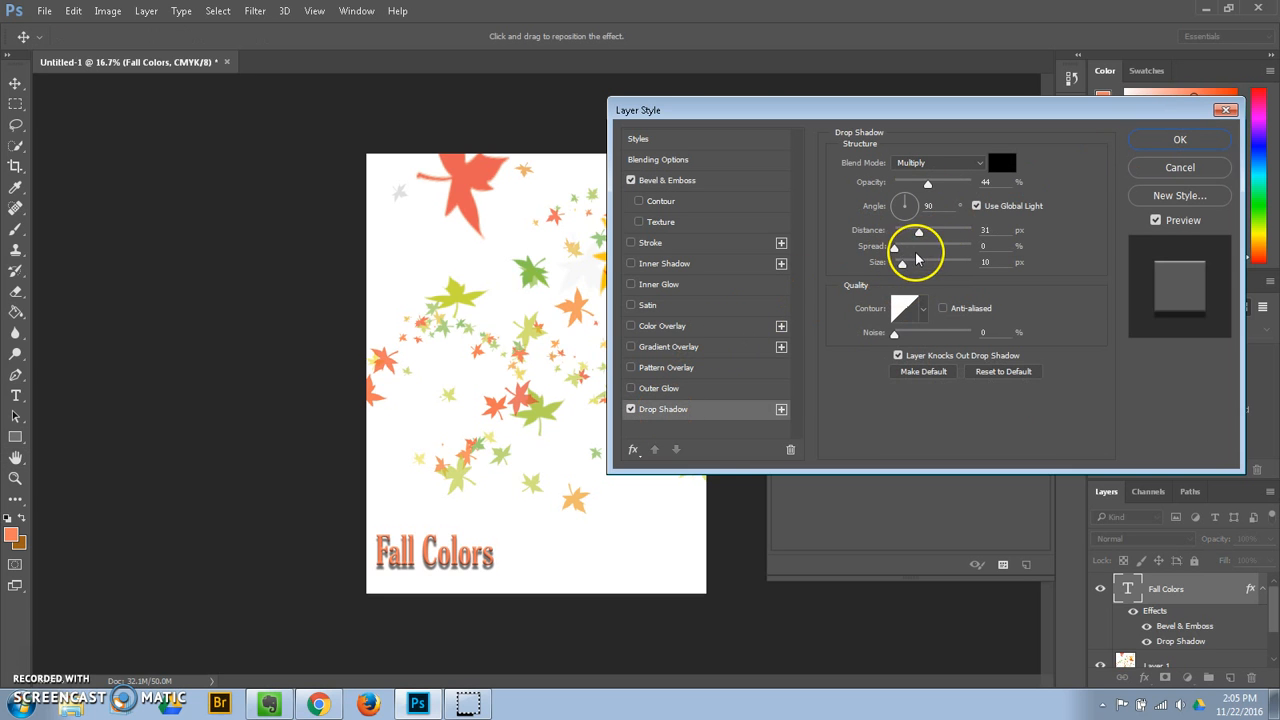
{"action": "left_click_drag", "start_coordinate": [918, 231], "coordinate": [905, 240]}
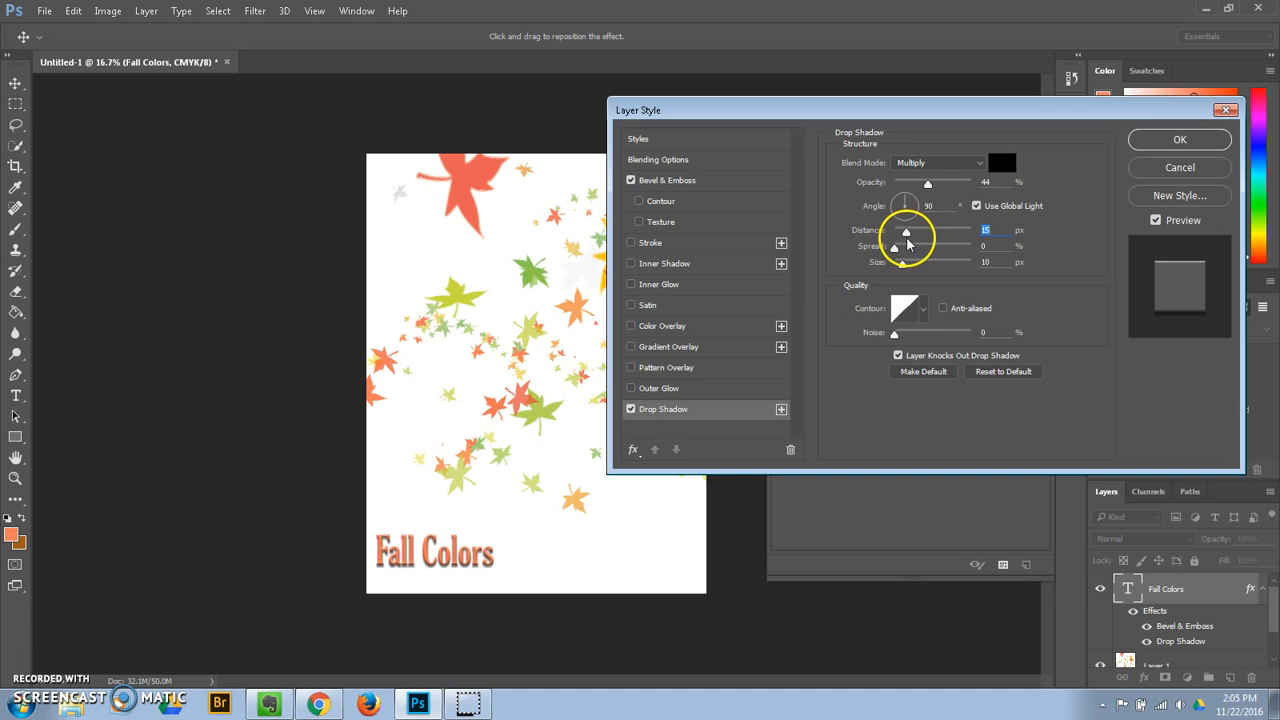
{"action": "left_click", "coordinate": [1190, 141]}
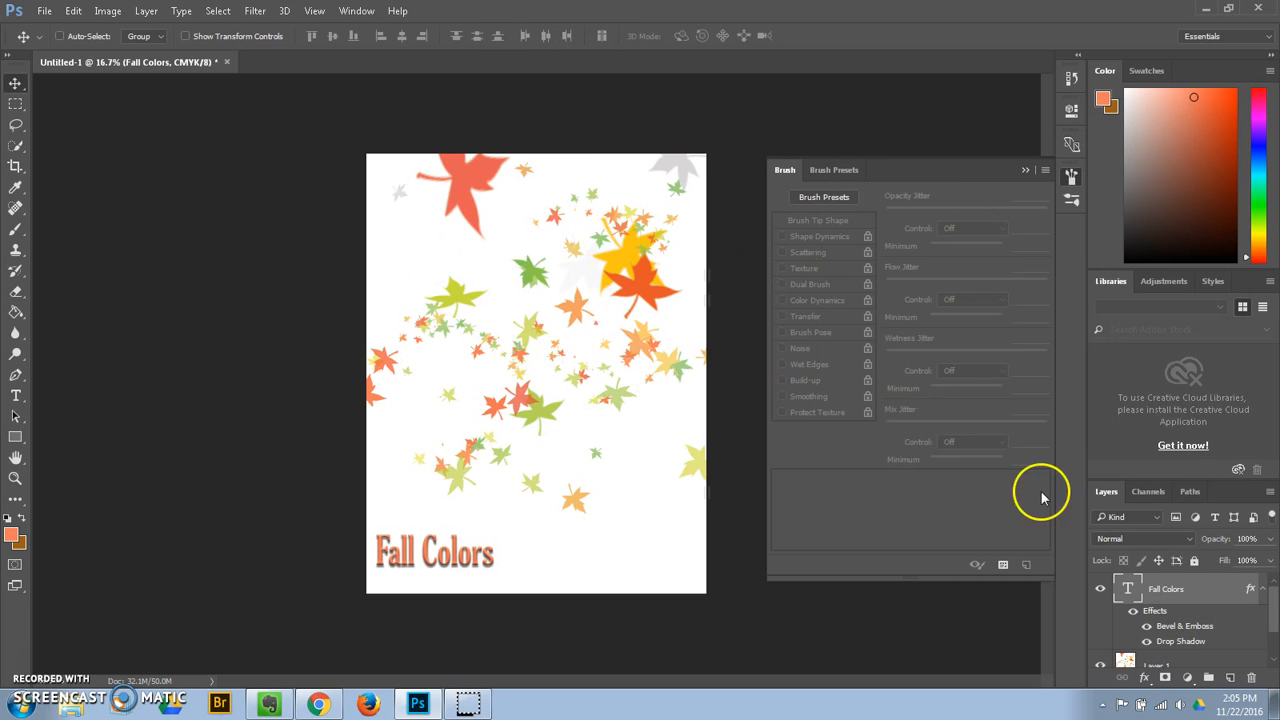
Step: Add a Stroke effect to Layer 1 and set its position to Inside
{"action": "scroll", "coordinate": [1272, 604], "scroll_direction": "down", "scroll_amount": 2}
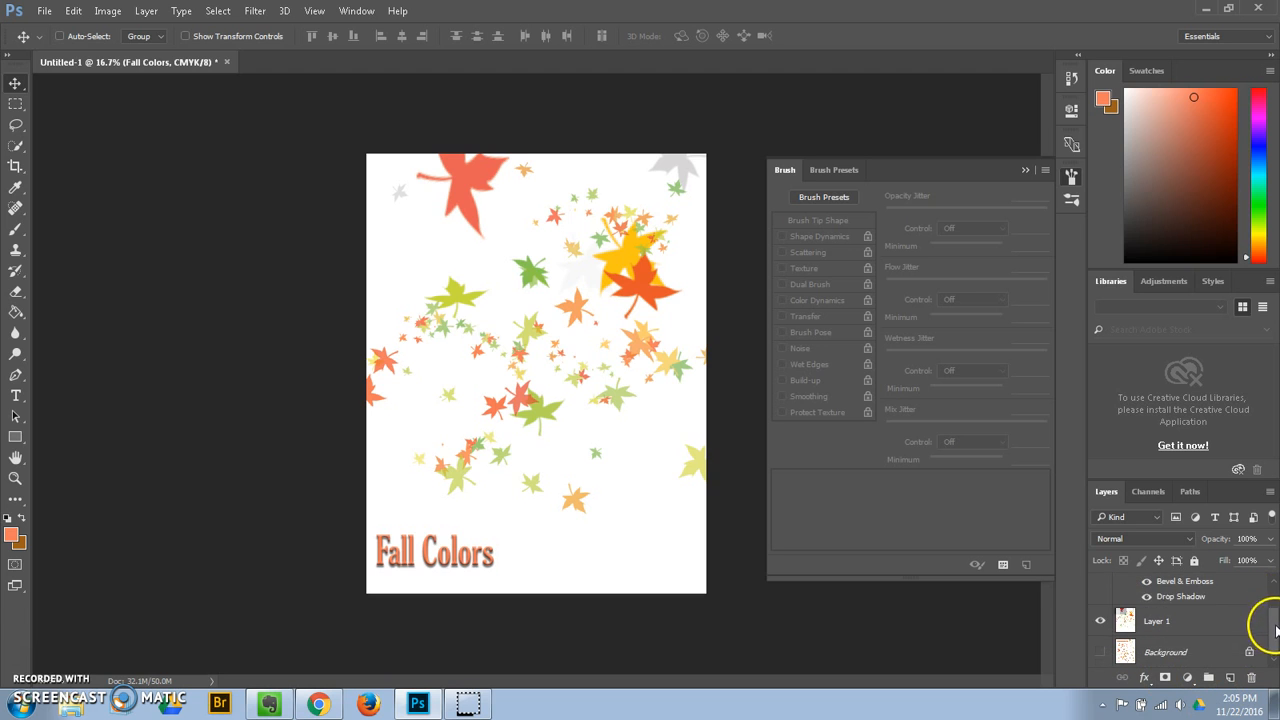
{"action": "left_click", "coordinate": [1159, 626]}
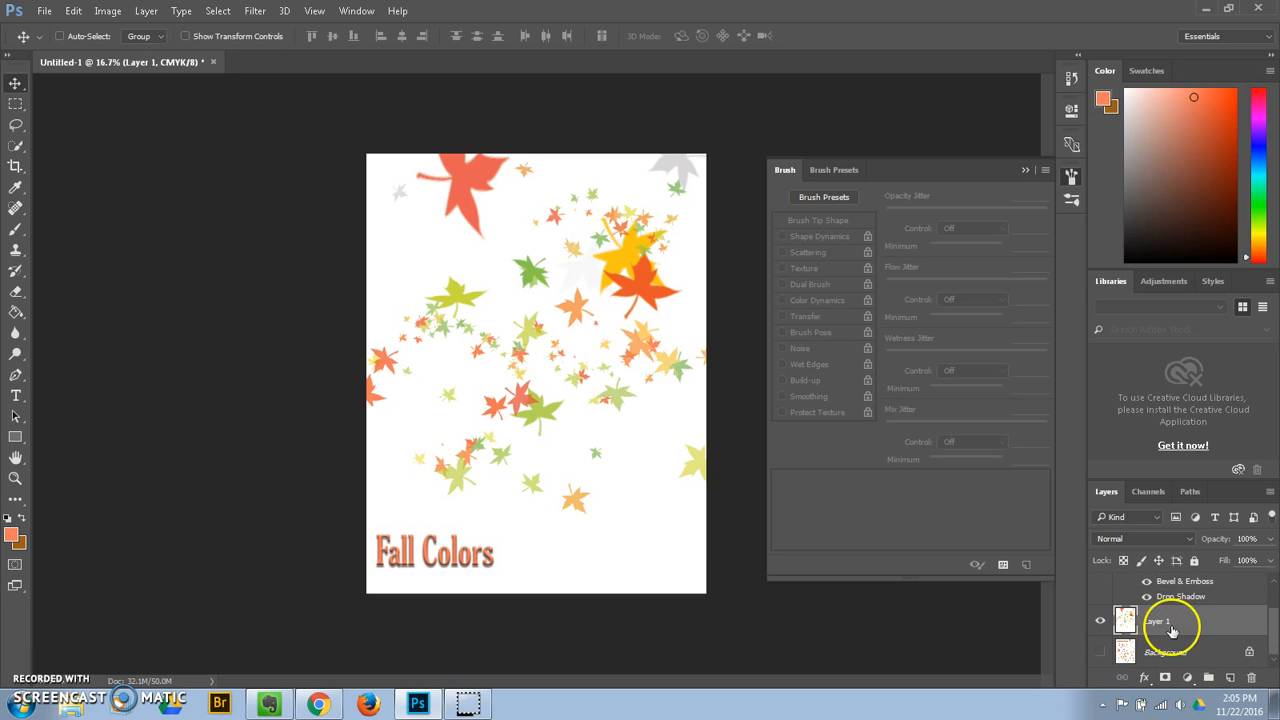
{"action": "left_click", "coordinate": [1145, 678]}
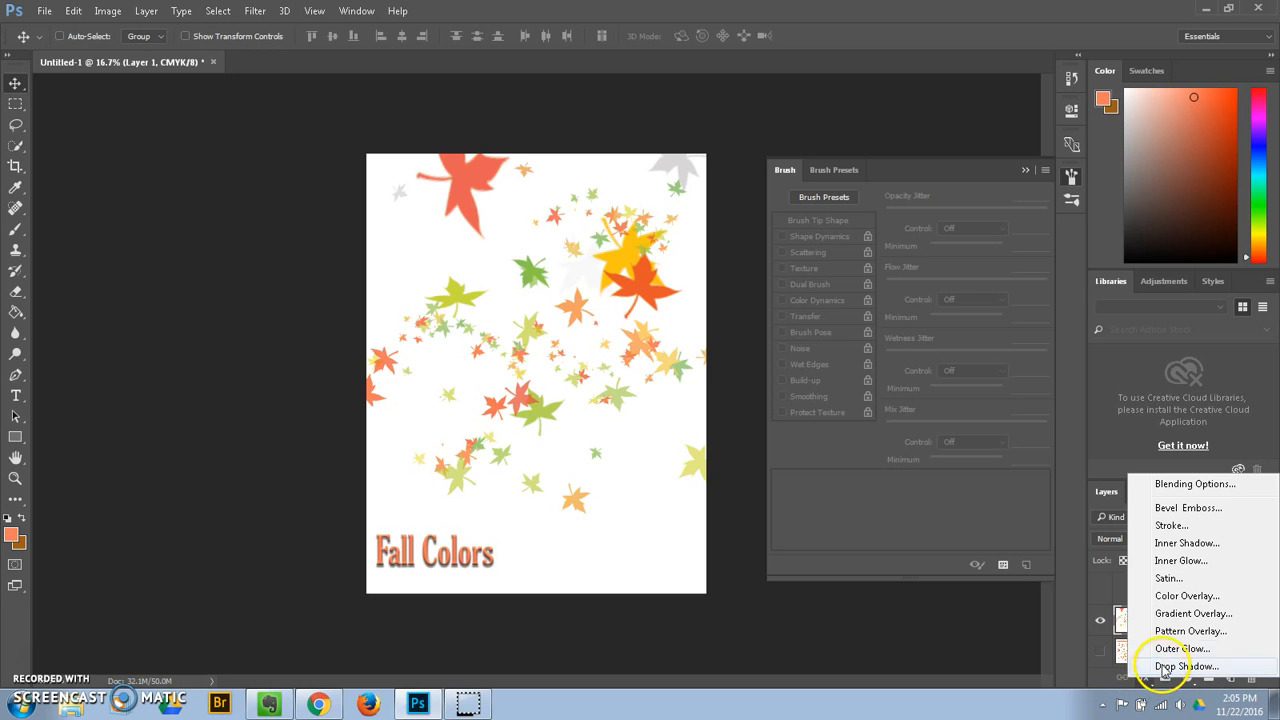
{"action": "left_click", "coordinate": [1172, 525]}
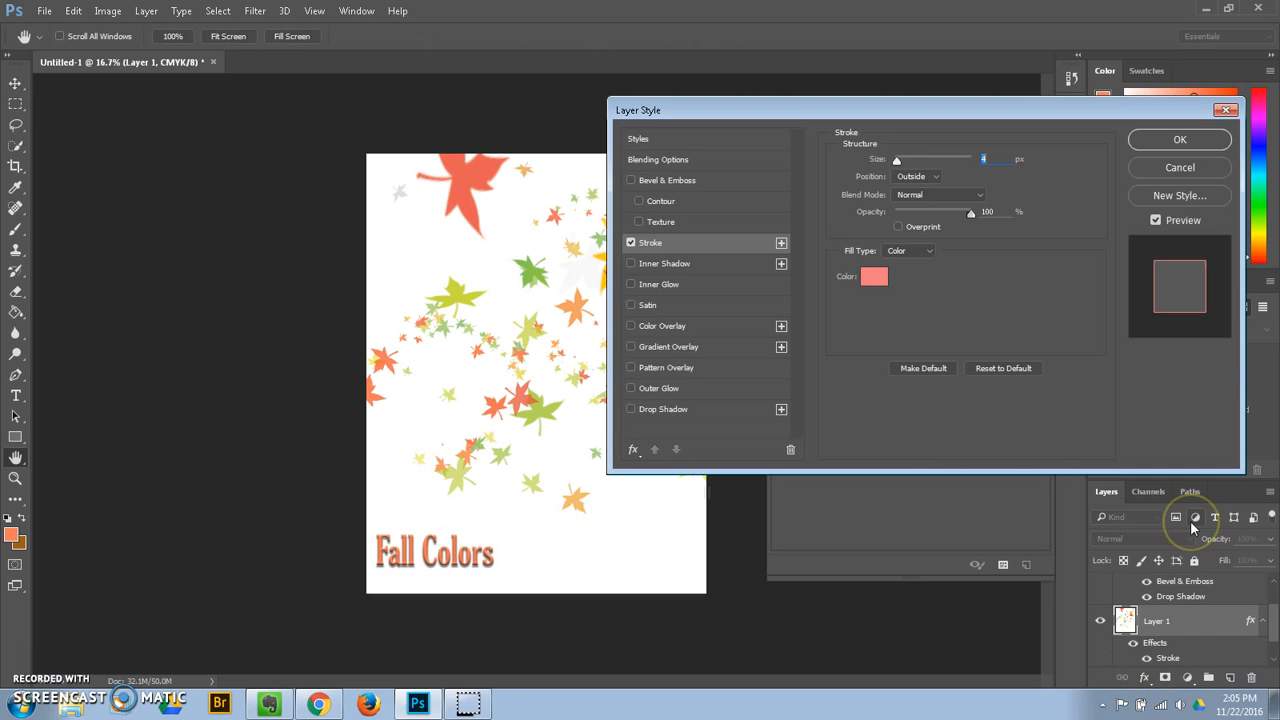
{"action": "left_click", "coordinate": [917, 176]}
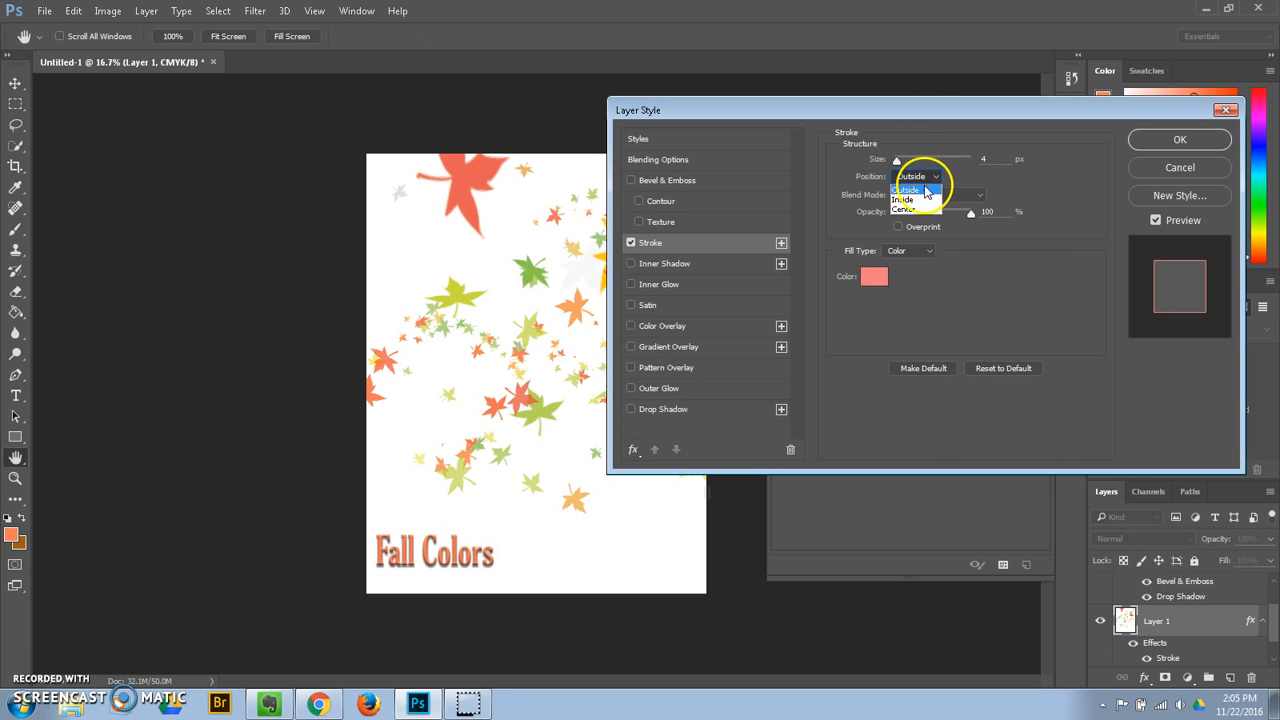
{"action": "left_click", "coordinate": [926, 200]}
{"action": "left_click", "coordinate": [904, 177]}
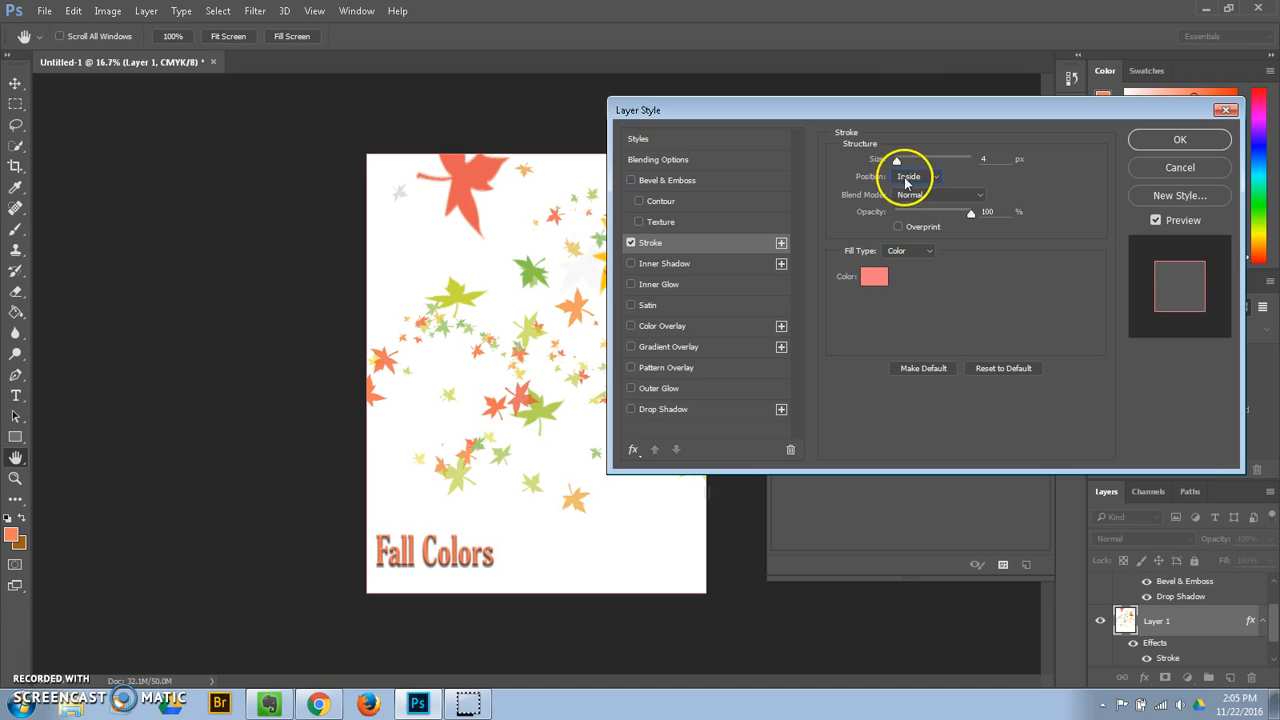
Step: Set the size of Layer 1's stroke to 29 px
{"action": "mouse_move", "coordinate": [897, 162]}
{"action": "left_mouse_down"}
{"action": "mouse_move", "coordinate": [963, 168]}
{"action": "mouse_move", "coordinate": [940, 171]}
{"action": "left_mouse_up"}
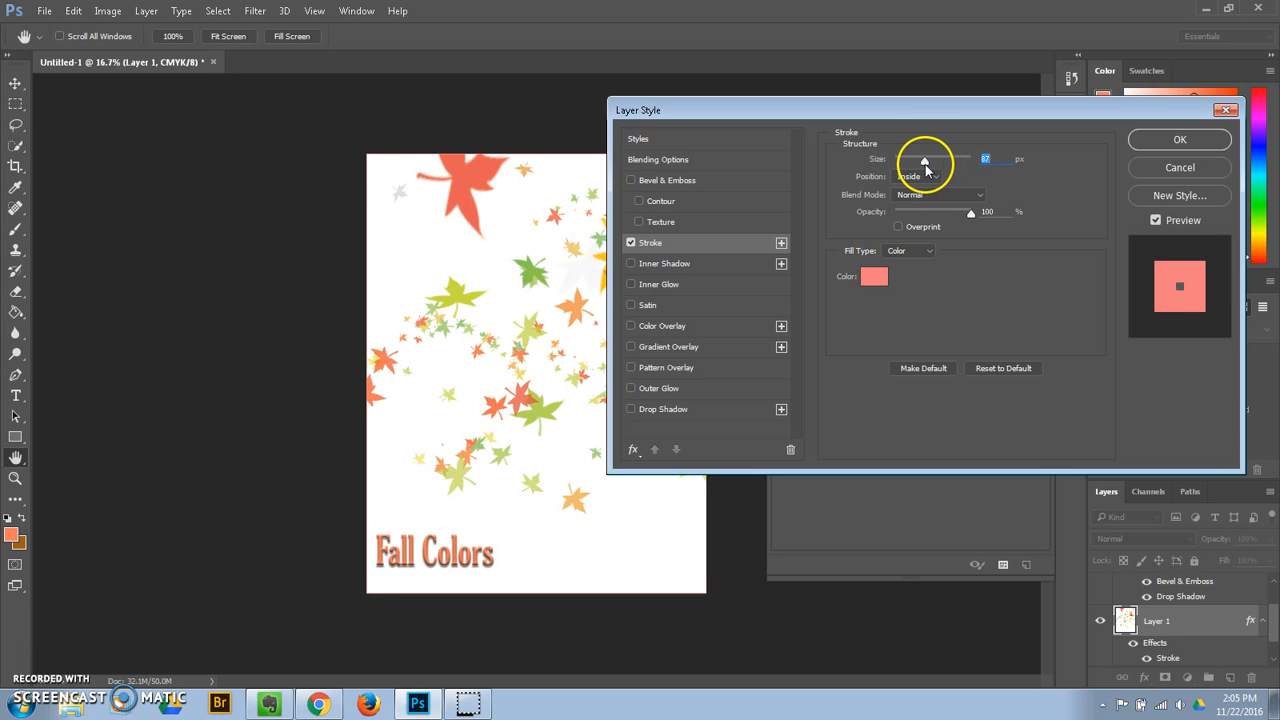
{"action": "left_click", "coordinate": [648, 245]}
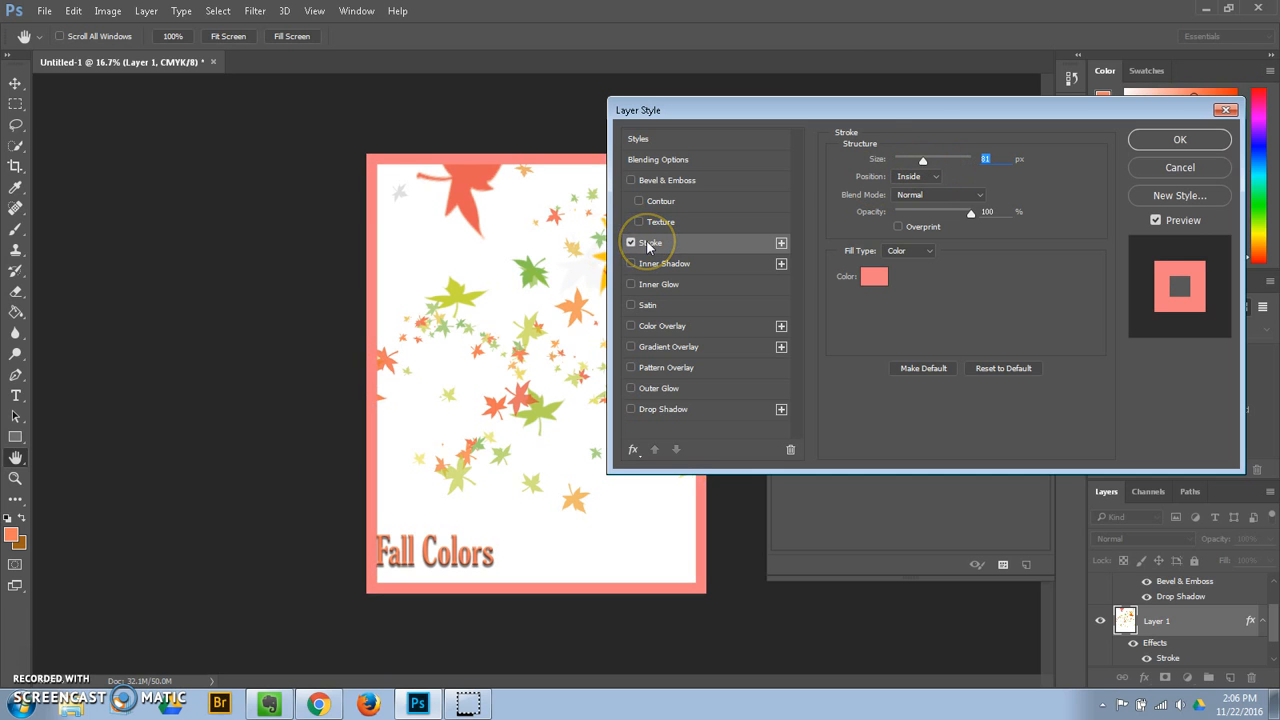
{"action": "left_click_drag", "start_coordinate": [918, 160], "coordinate": [909, 163]}
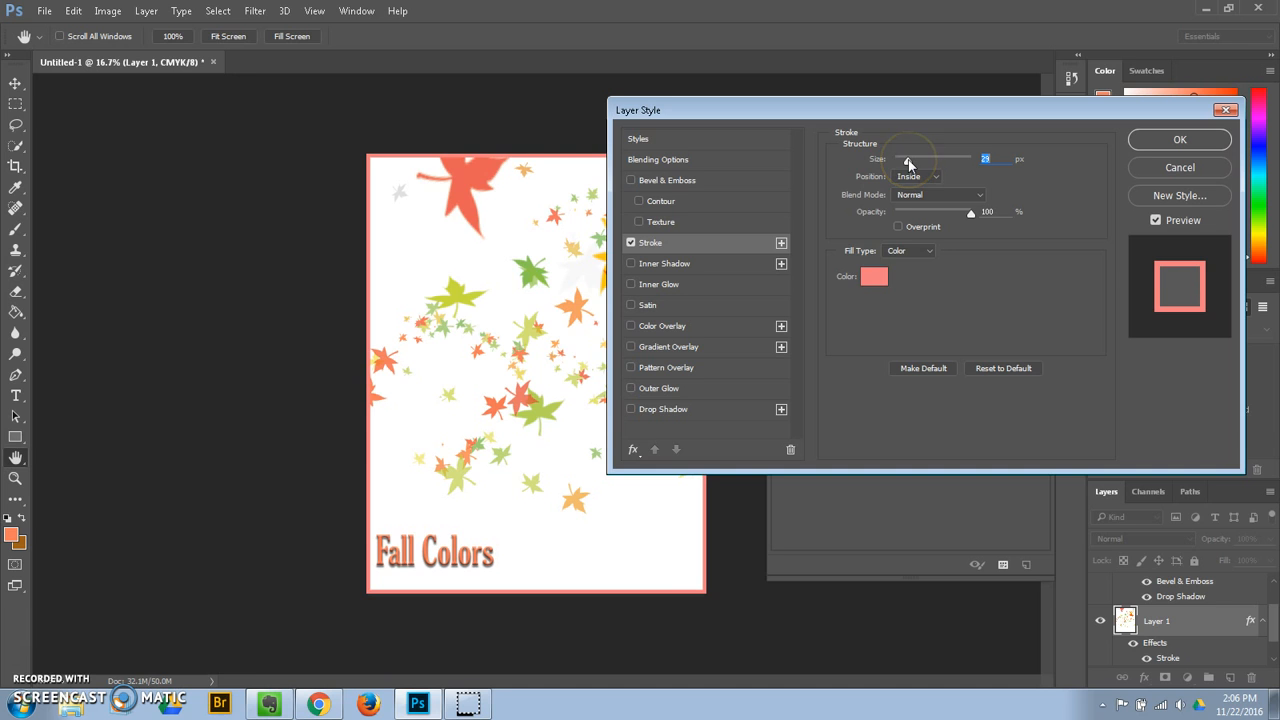
Step: Set the stroke color to orange (#f07c61) by sampling a leaf in the artwork, and apply the layer style
{"action": "left_click", "coordinate": [873, 276]}
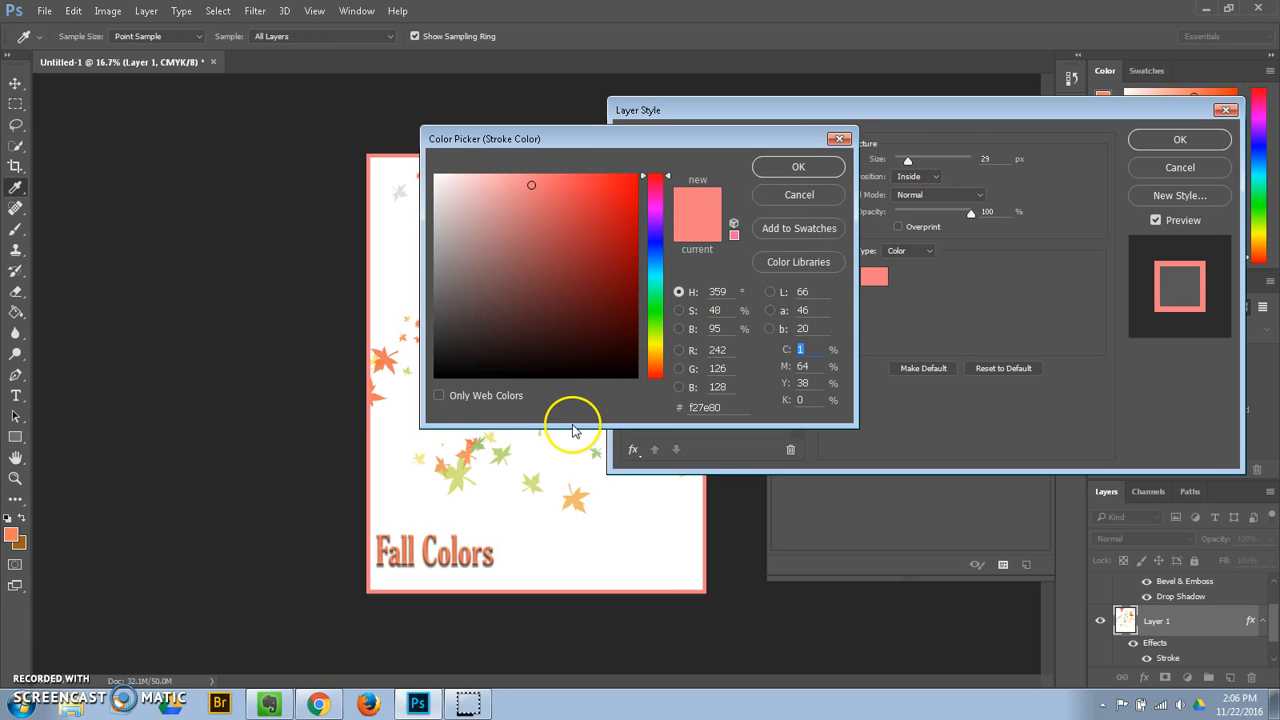
{"action": "left_click", "coordinate": [532, 483]}
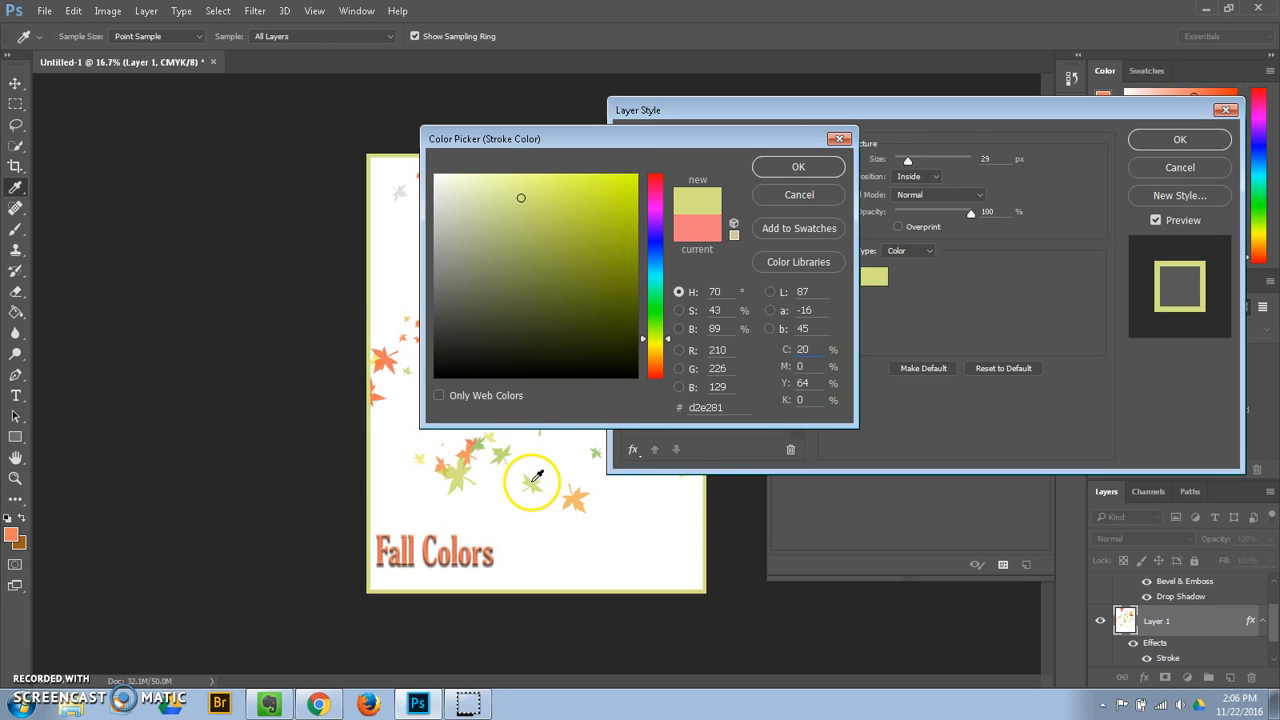
{"action": "left_click", "coordinate": [385, 356]}
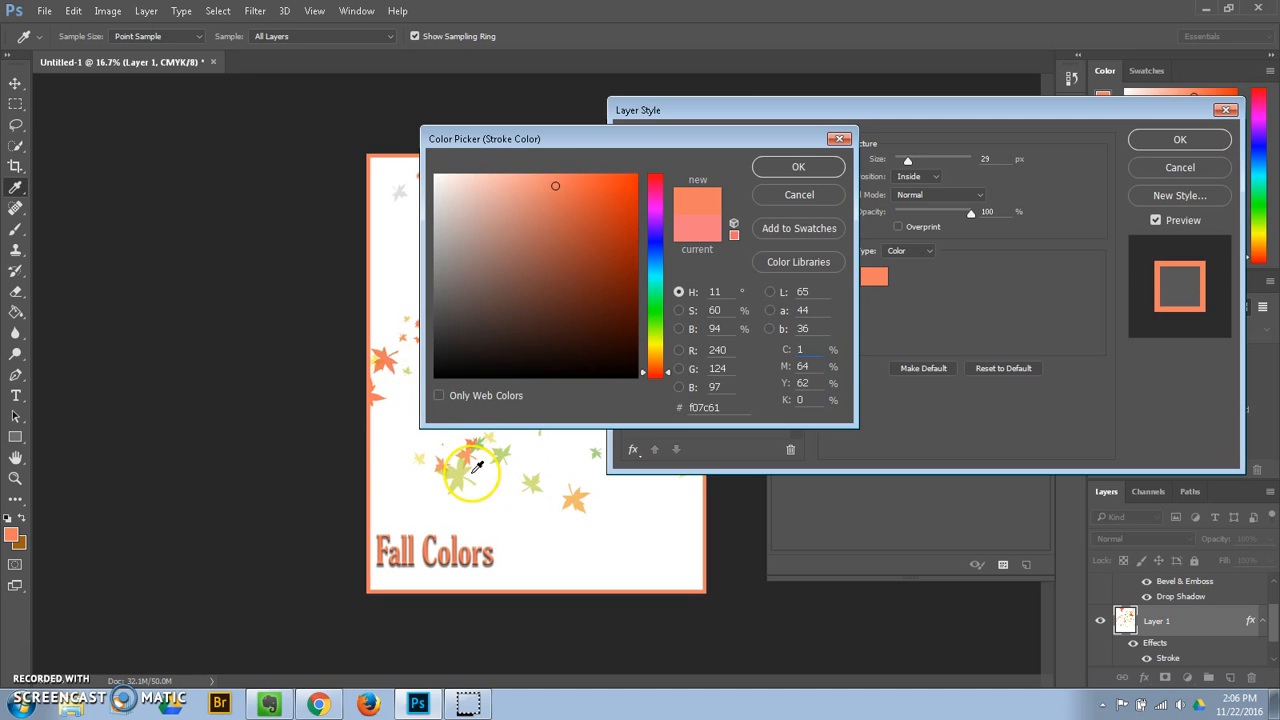
{"action": "left_click", "coordinate": [798, 166]}
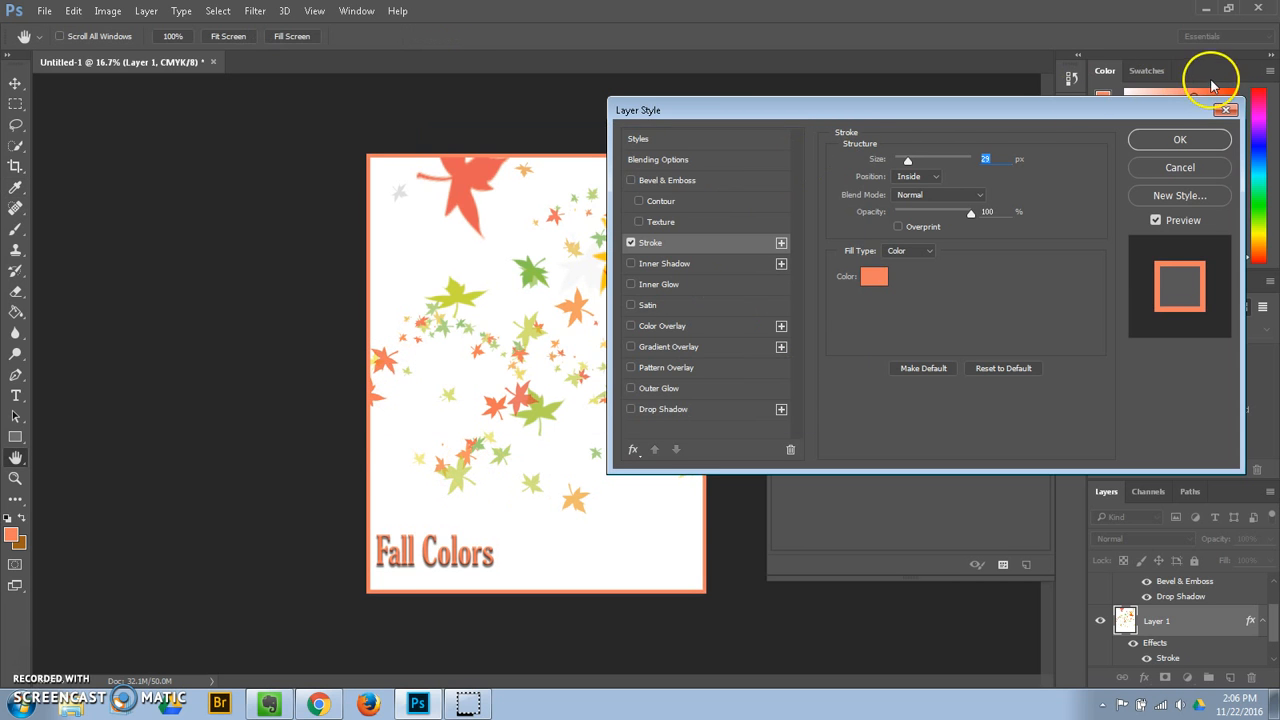
{"action": "left_click", "coordinate": [1172, 140]}
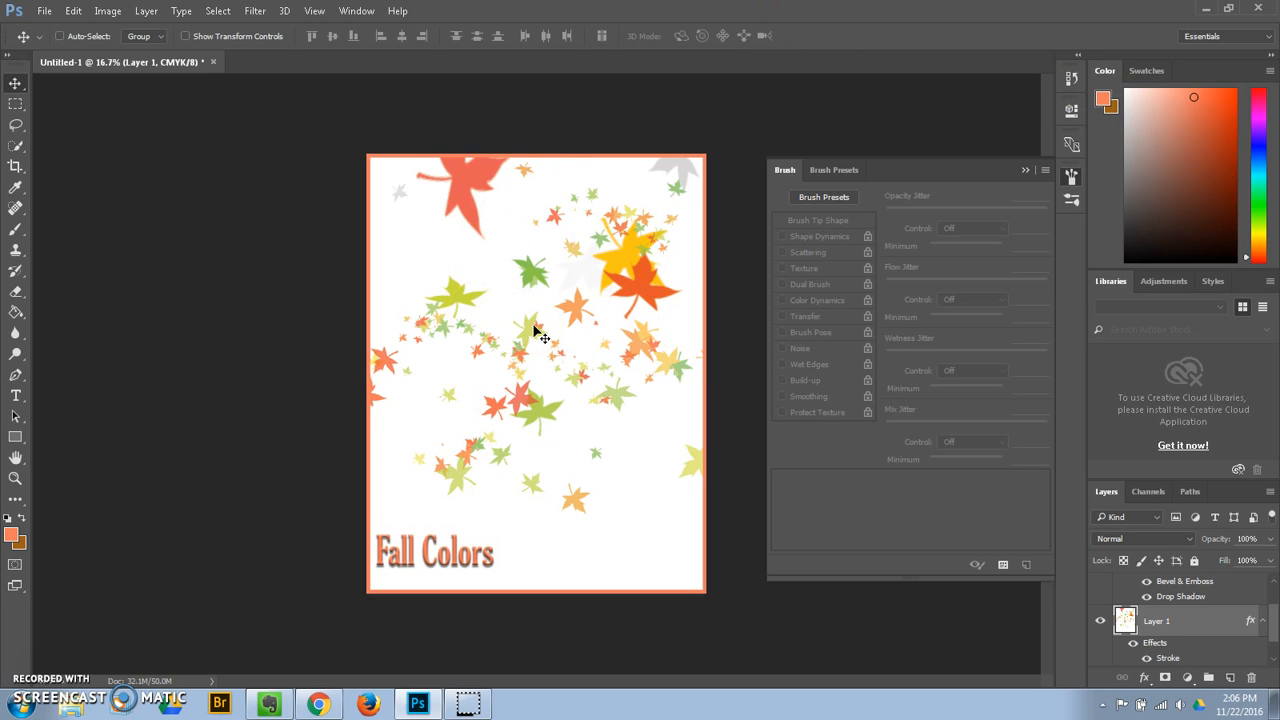
Step: Activate the Brush tool and examine the additional tool preset libraries available for it
{"action": "left_click", "coordinate": [15, 212]}
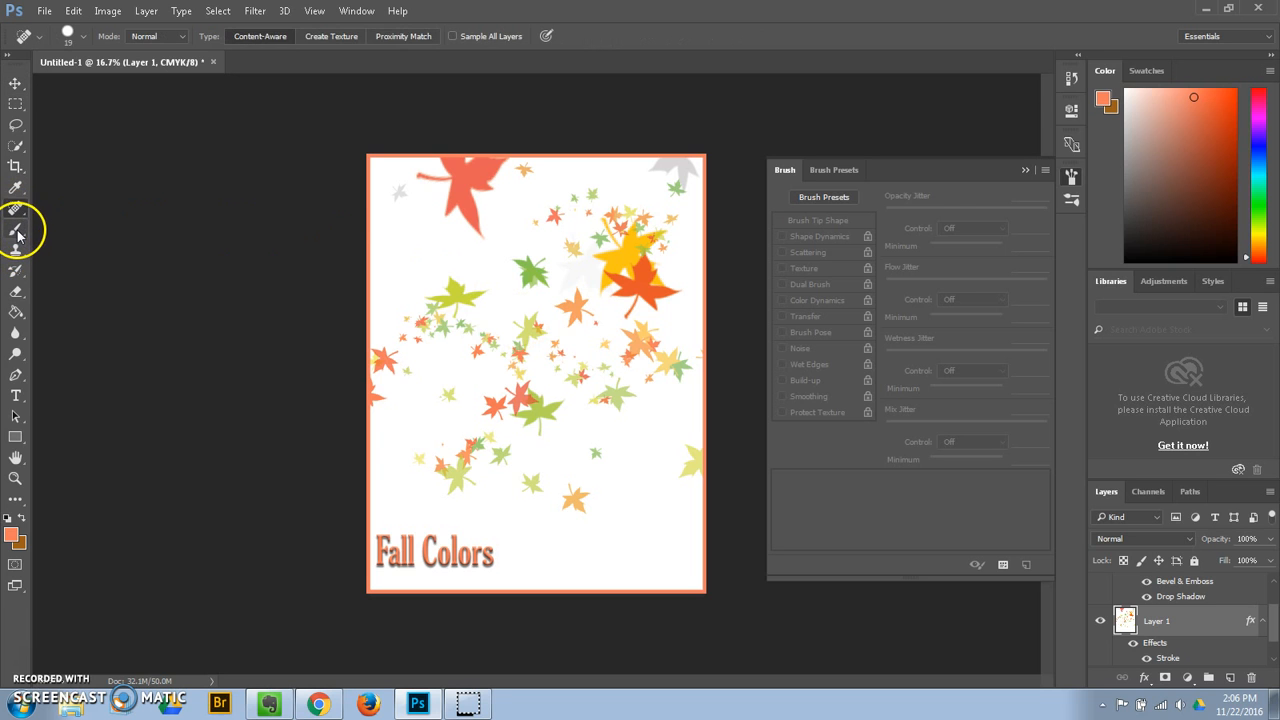
{"action": "left_click", "coordinate": [15, 229]}
{"action": "left_click", "coordinate": [41, 40]}
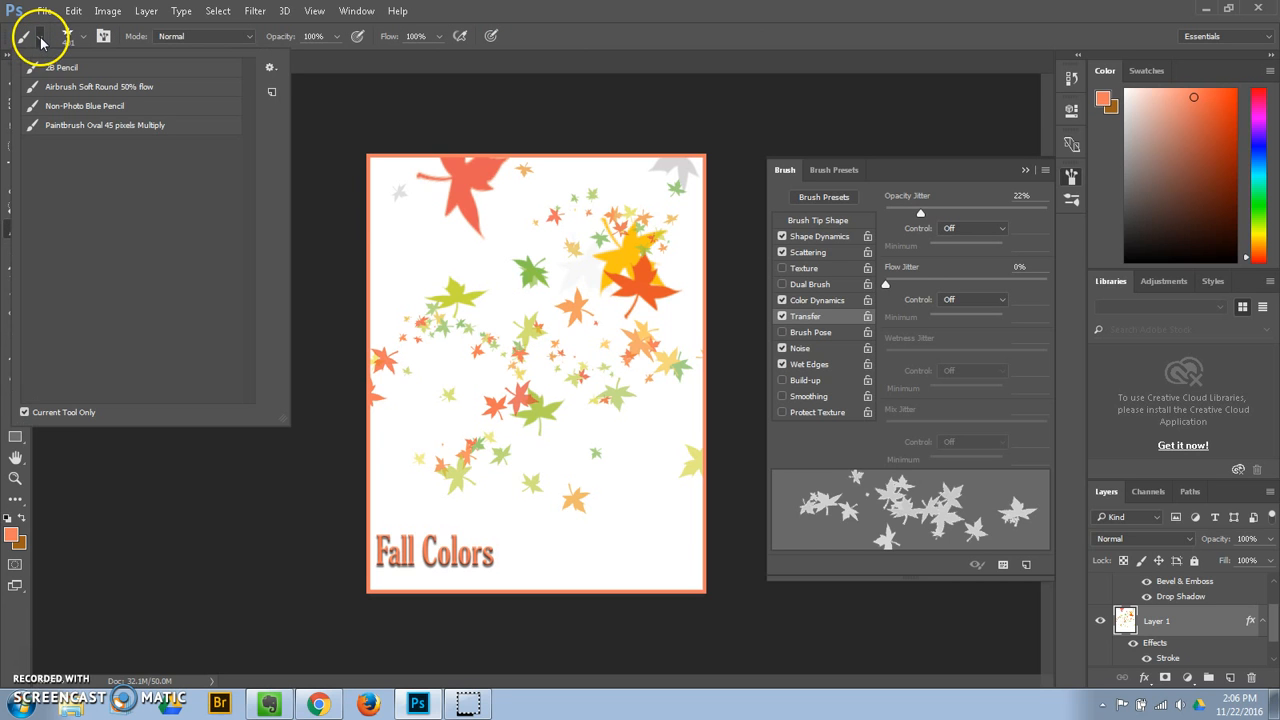
{"action": "left_click", "coordinate": [270, 68]}
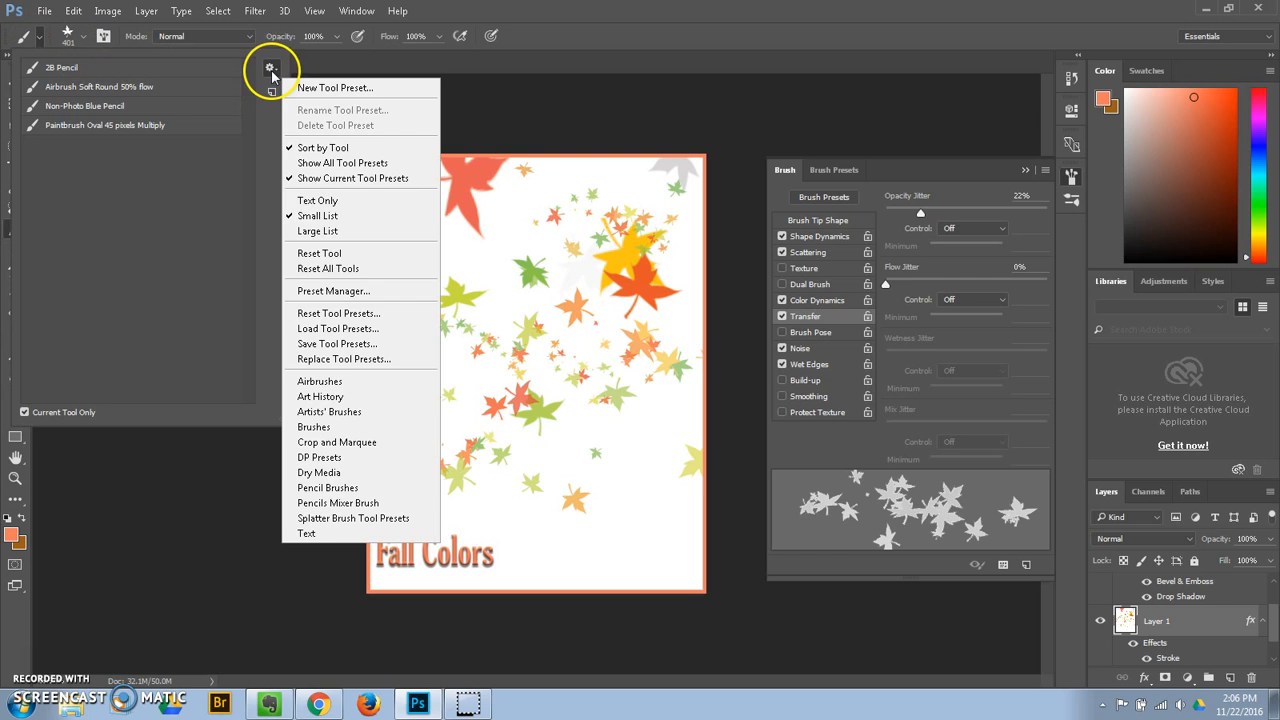
{"action": "left_click", "coordinate": [362, 411]}
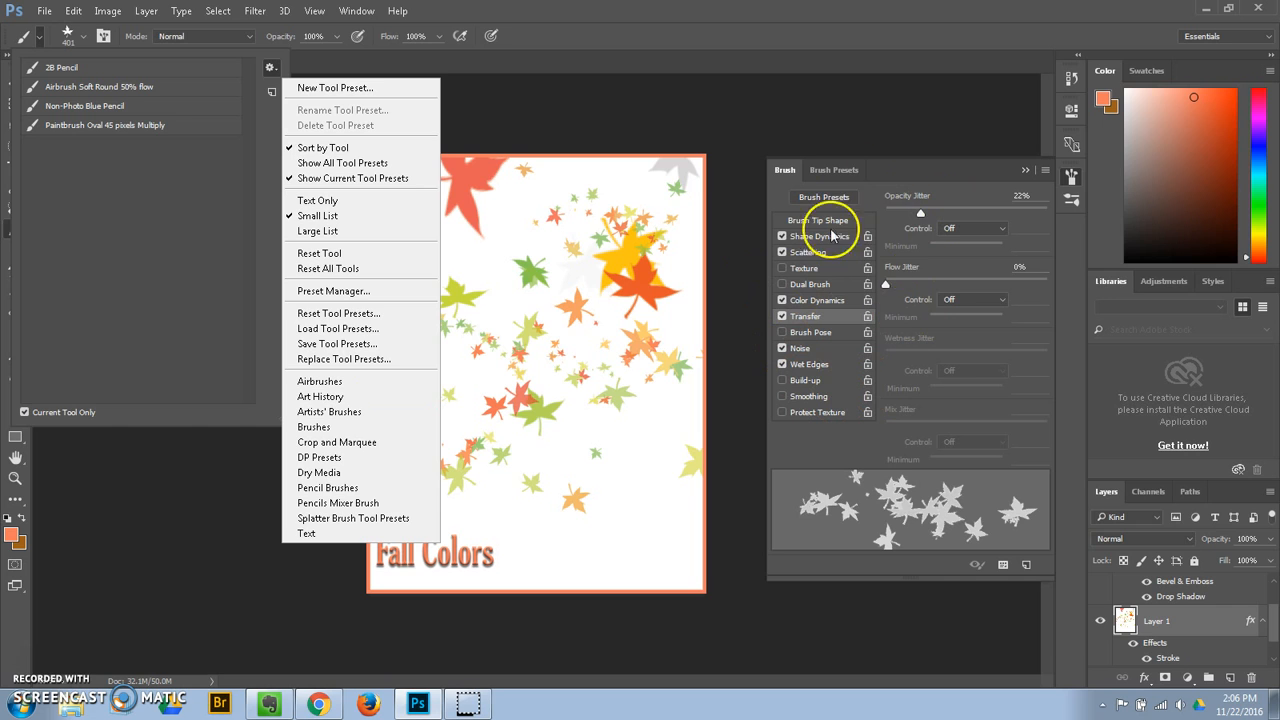
{"action": "left_click", "coordinate": [644, 117]}
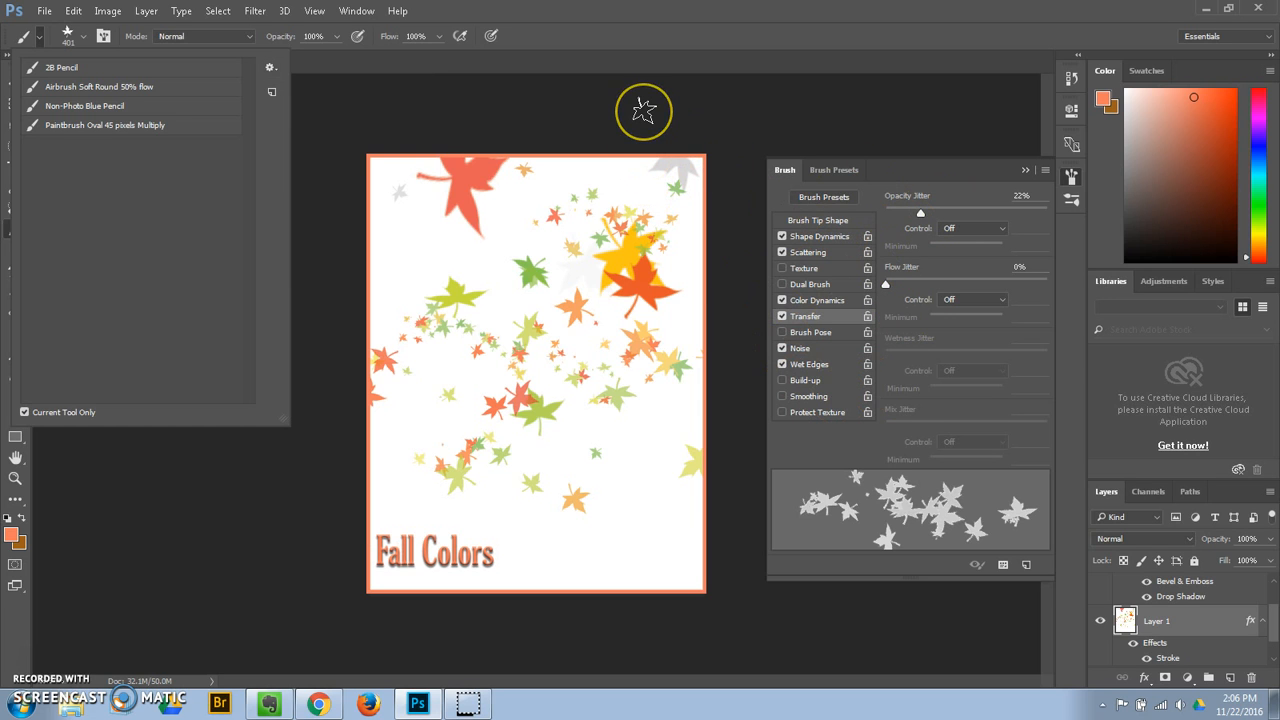